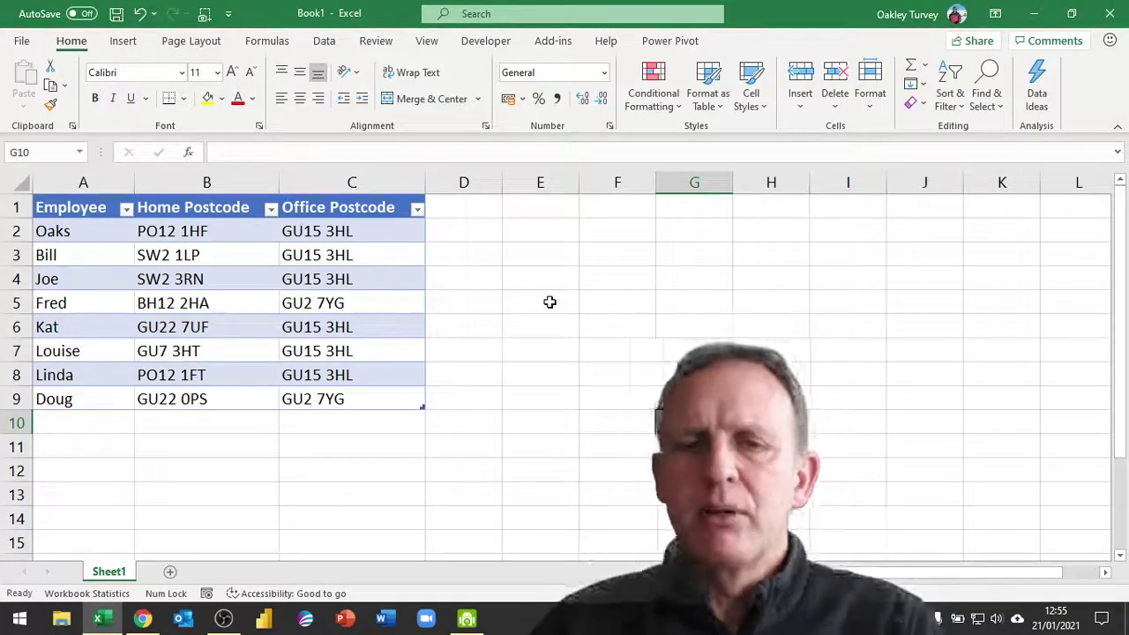
Switch to Chrome to review the Google Maps driving route between the two postcodes, and return to the Excel workbook
{"action": "left_click", "coordinate": [1033, 13]}
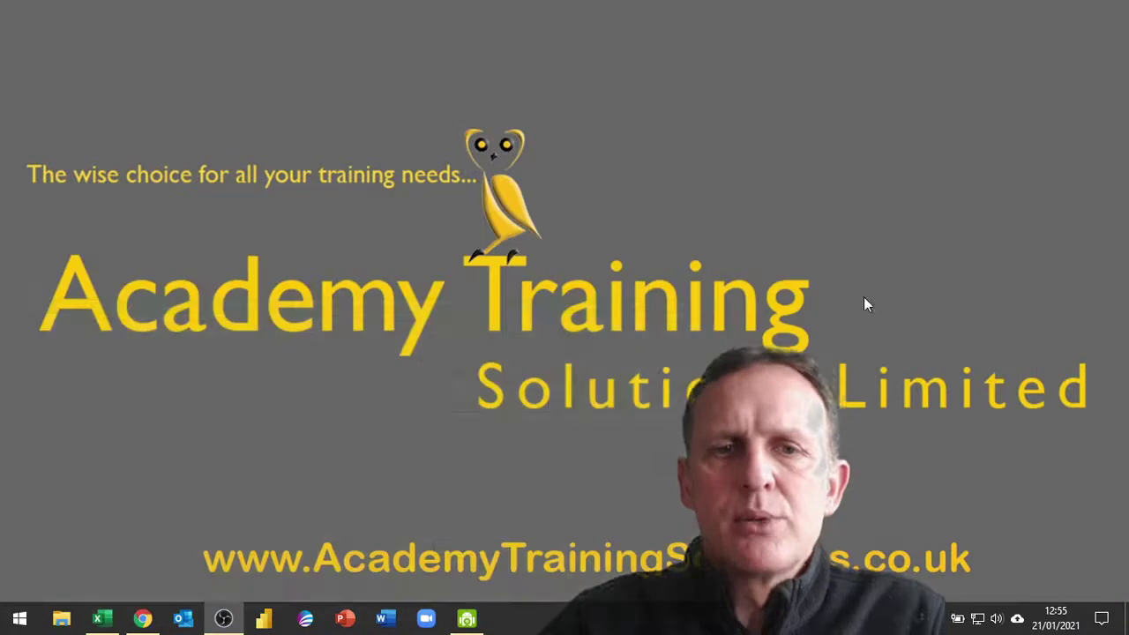
{"action": "left_click", "coordinate": [143, 619]}
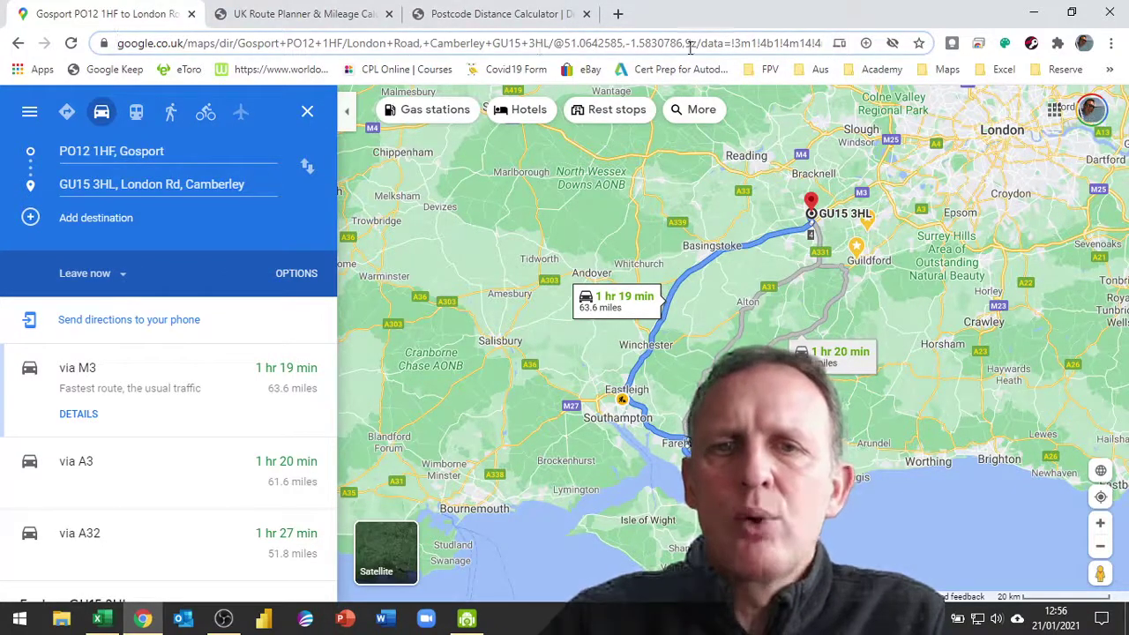
{"action": "left_click", "coordinate": [101, 618]}
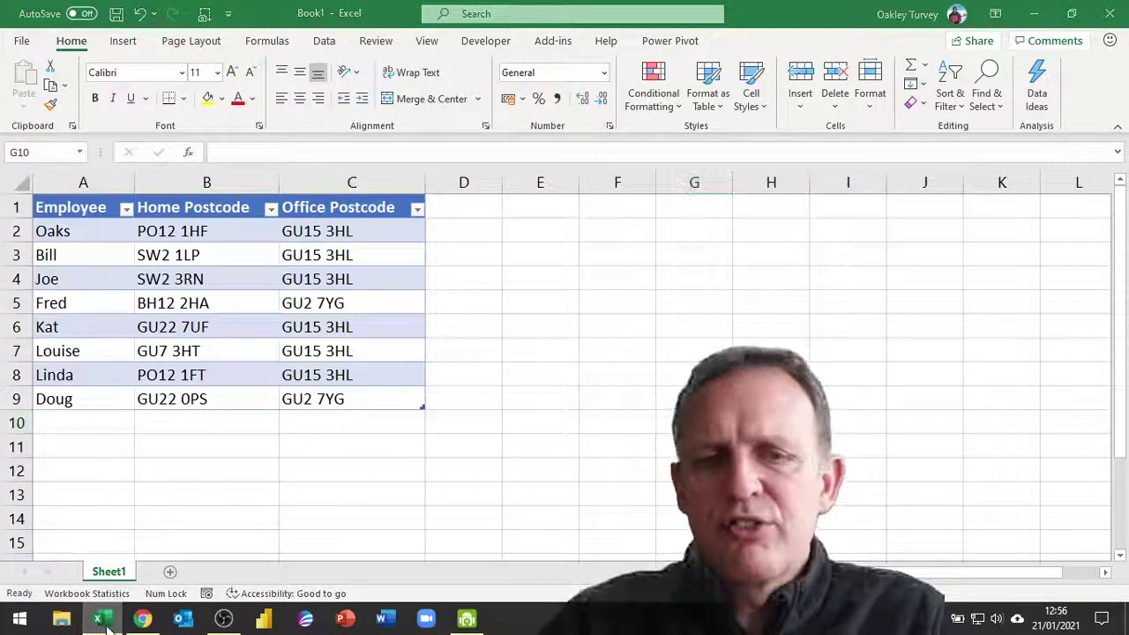
Switch to Chrome and examine the road mileage and straight-line distance on the UK Route Planner & Mileage Calculator page
{"action": "left_click", "coordinate": [142, 618]}
{"action": "left_click", "coordinate": [279, 16]}
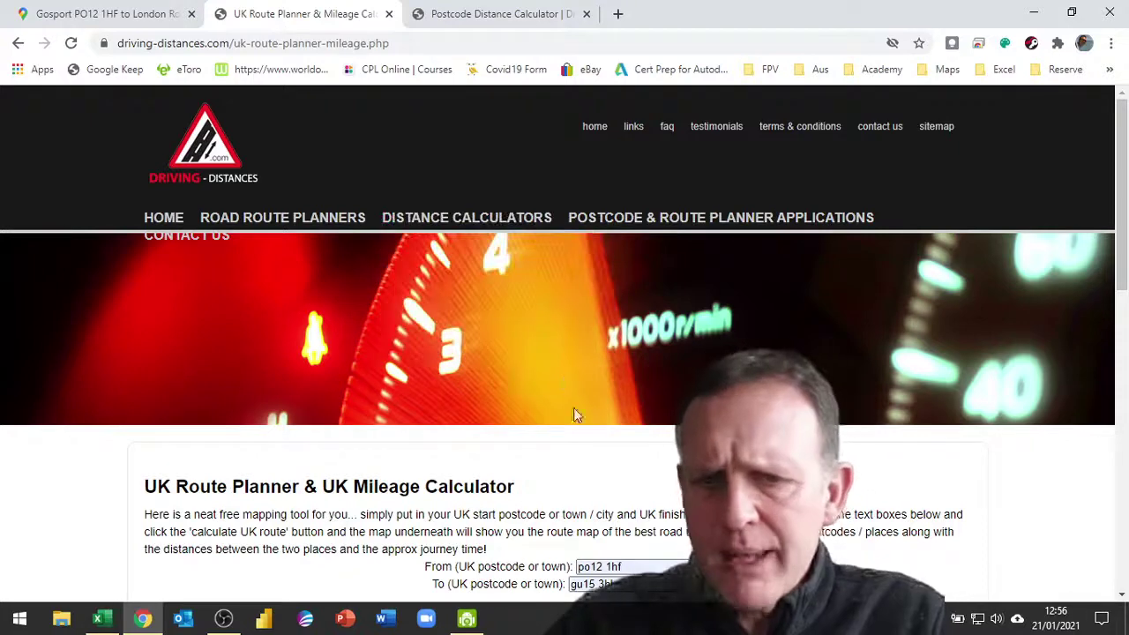
{"action": "scroll", "coordinate": [582, 468], "scroll_direction": "down", "scroll_amount": 2}
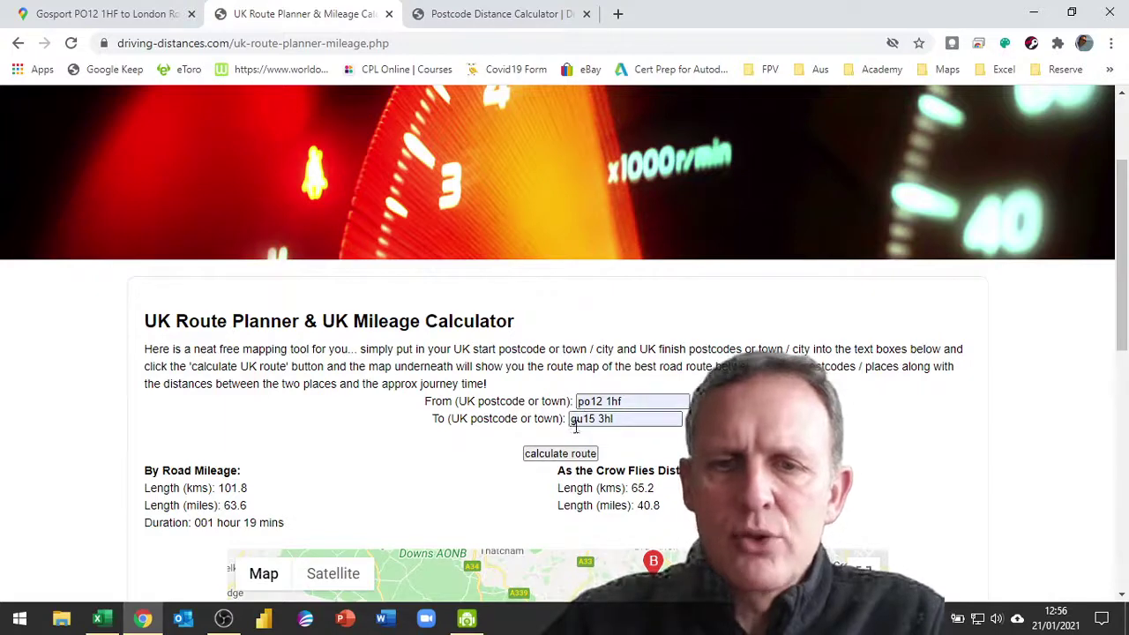
{"action": "scroll", "coordinate": [388, 370], "scroll_direction": "up", "scroll_amount": 2}
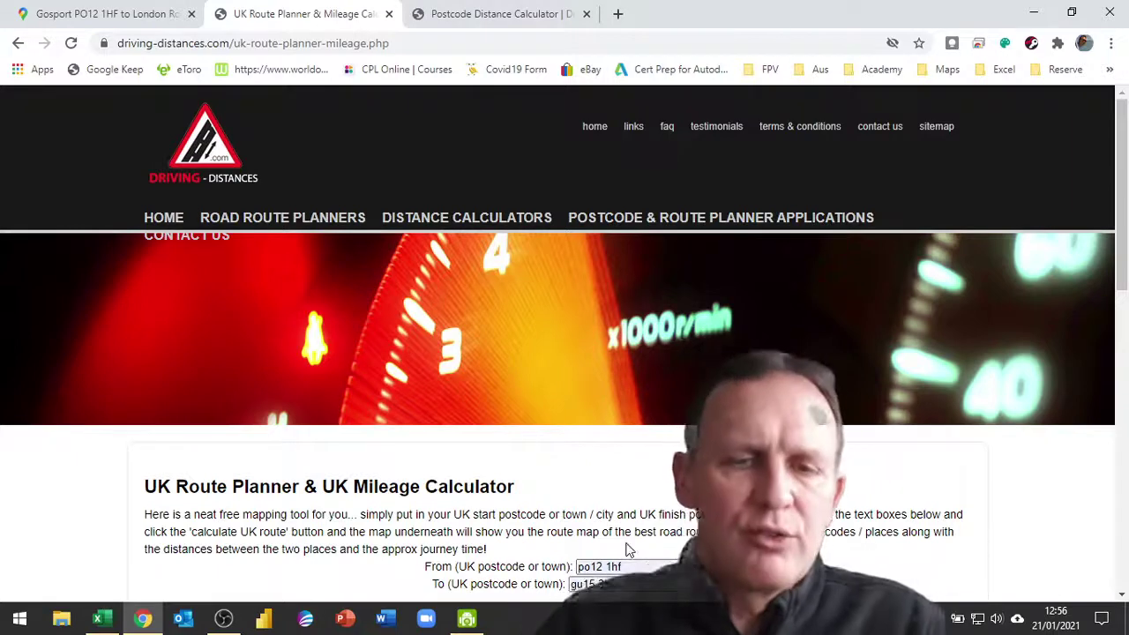
{"action": "scroll", "coordinate": [549, 512], "scroll_direction": "down", "scroll_amount": 2}
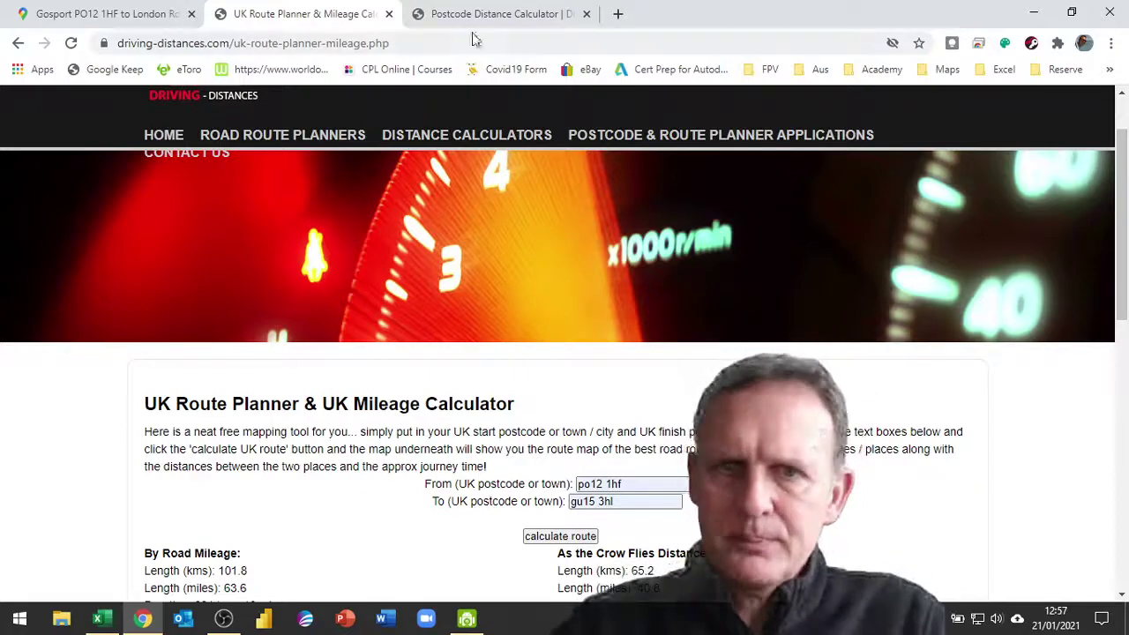
Compare the route planner with the Postcode Distance Calculator page and examine the from and to postcode parameters in the calculator's URL
{"action": "left_click", "coordinate": [497, 14]}
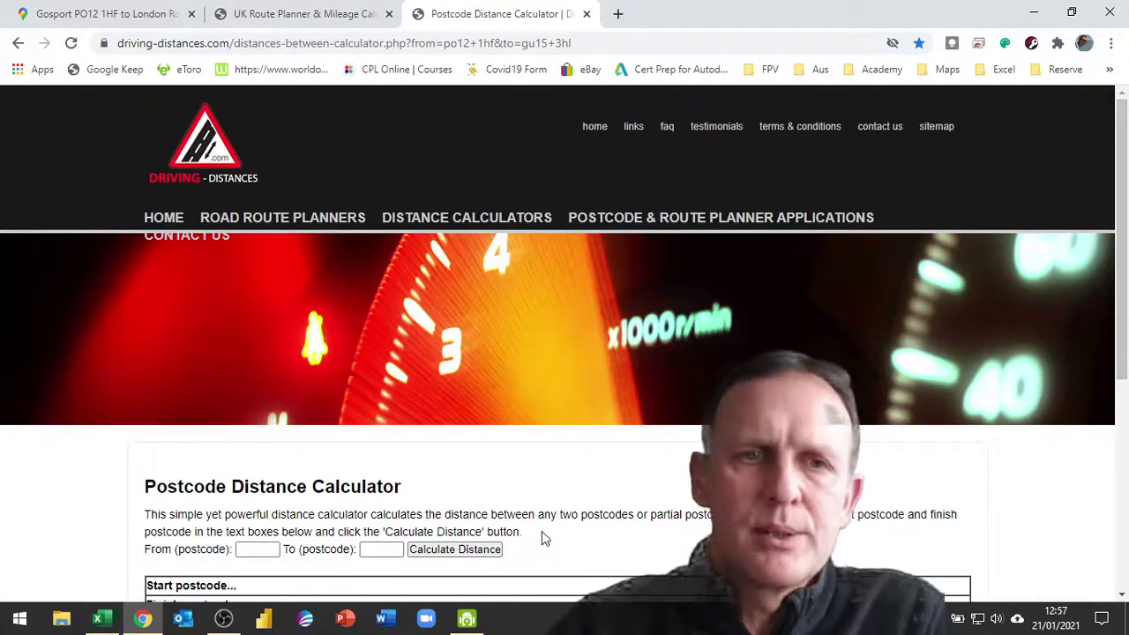
{"action": "left_click", "coordinate": [328, 15]}
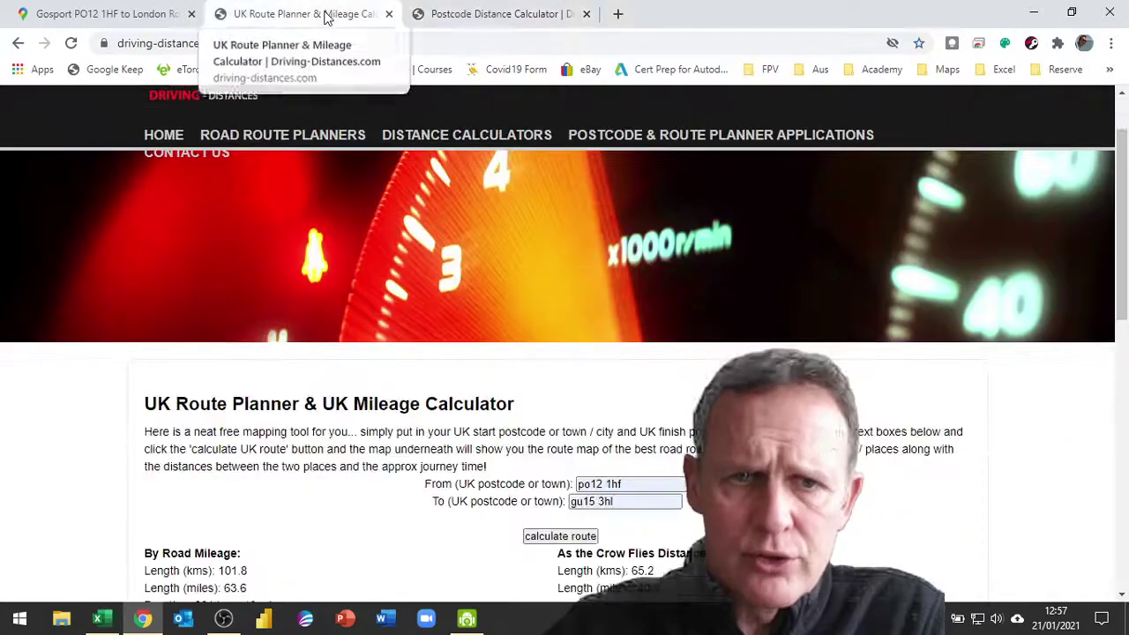
{"action": "left_click", "coordinate": [491, 14]}
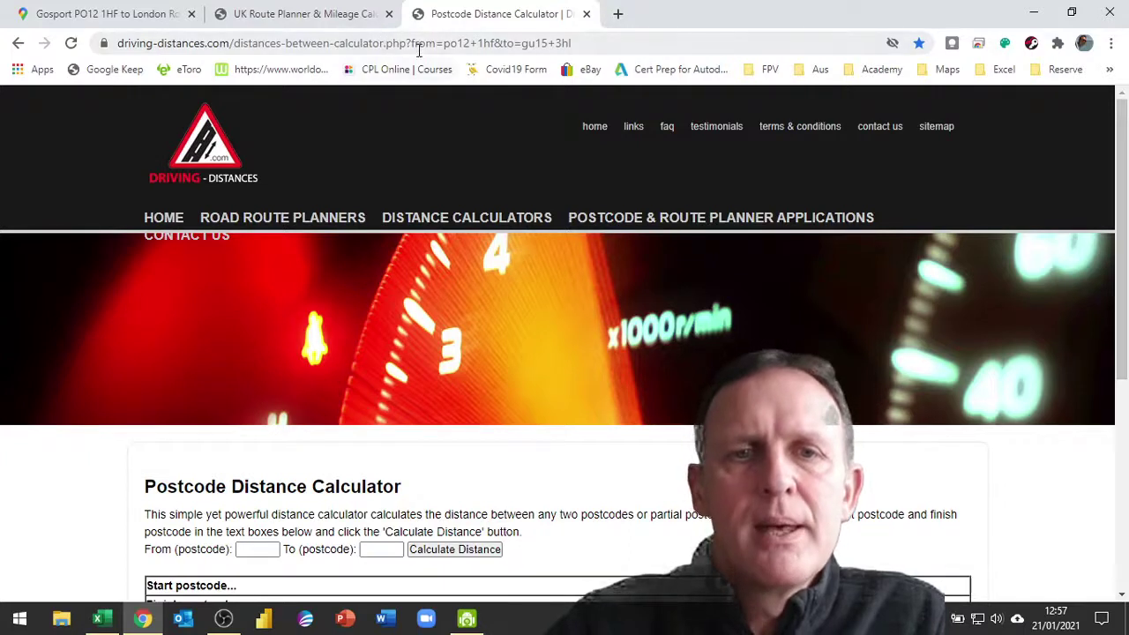
{"action": "left_click_drag", "start_coordinate": [410, 42], "coordinate": [582, 37]}
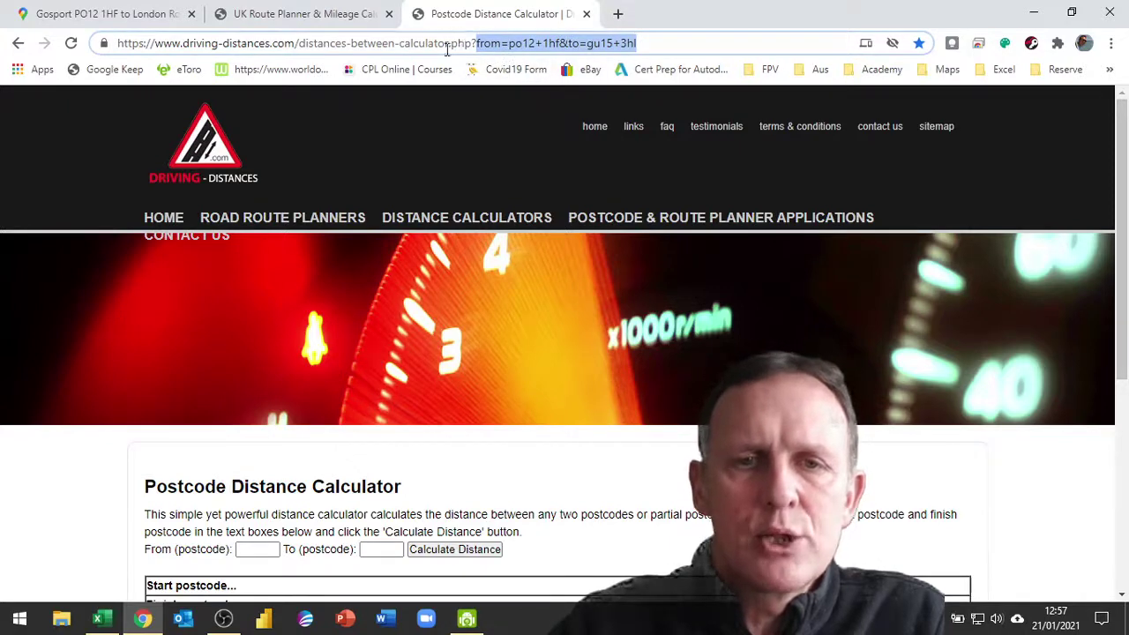
{"action": "left_click", "coordinate": [547, 44]}
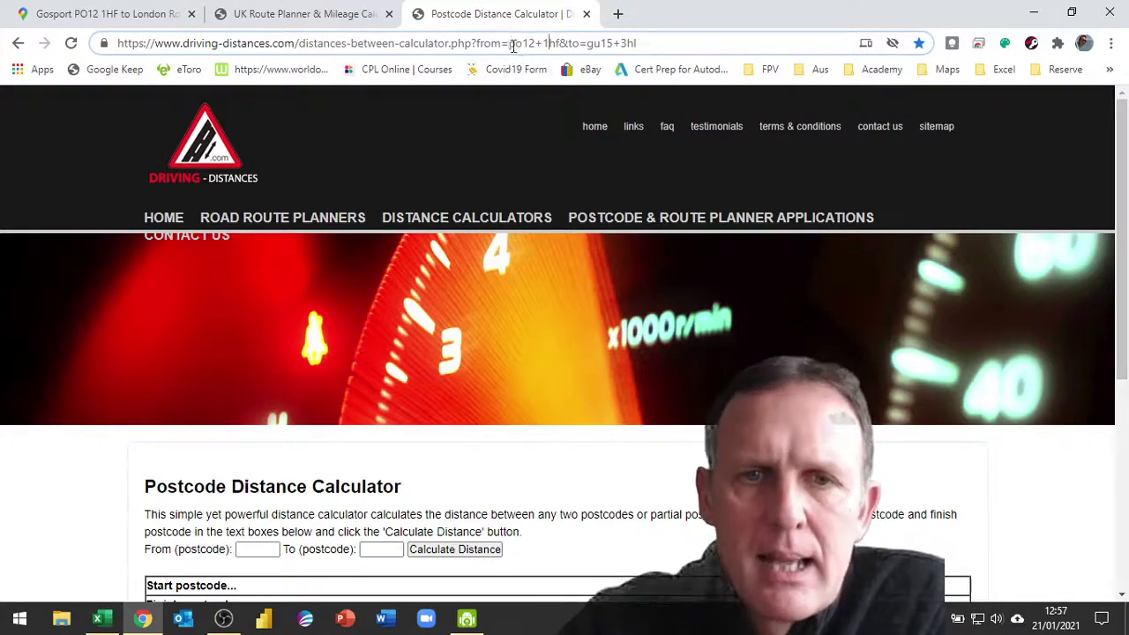
{"action": "left_click_drag", "start_coordinate": [508, 43], "coordinate": [560, 44]}
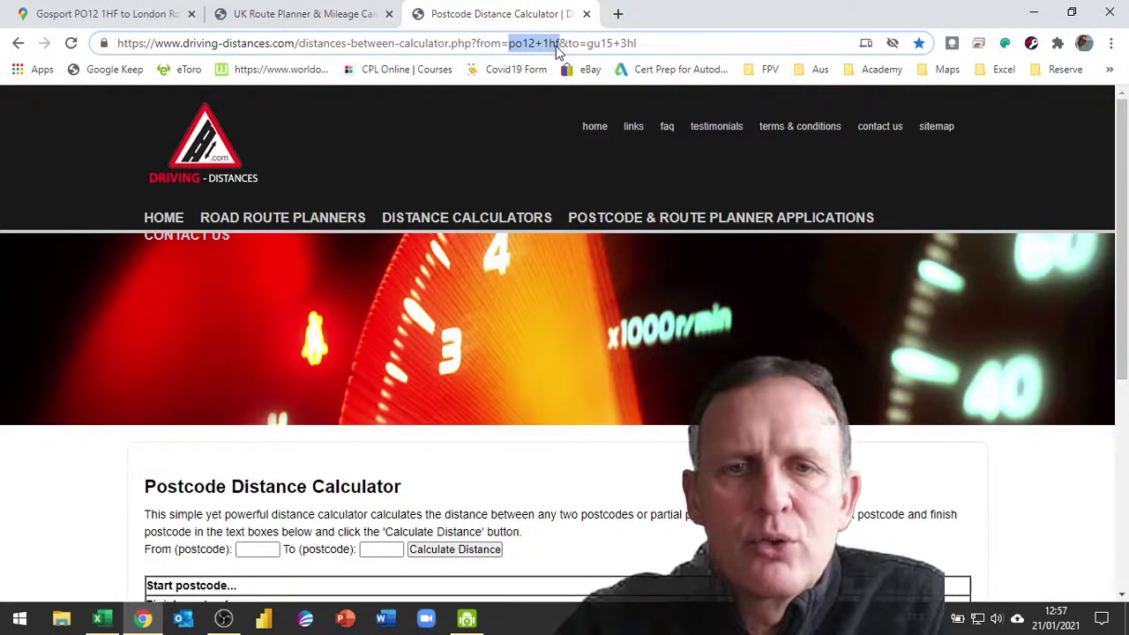
{"action": "left_click_drag", "start_coordinate": [586, 43], "coordinate": [643, 44]}
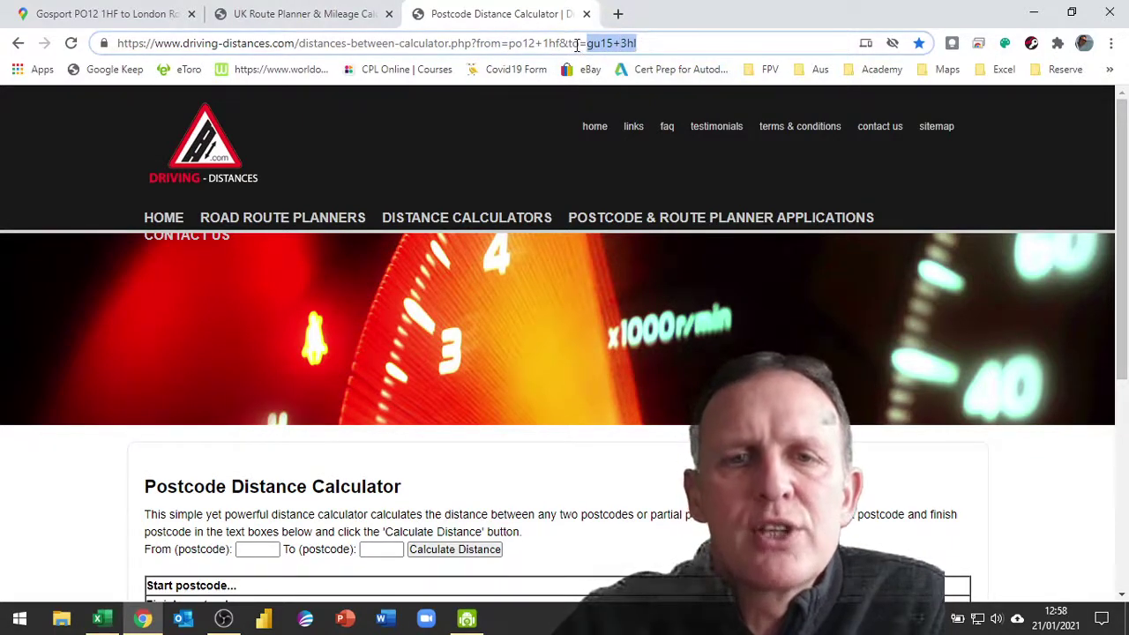
{"action": "left_click", "coordinate": [657, 39]}
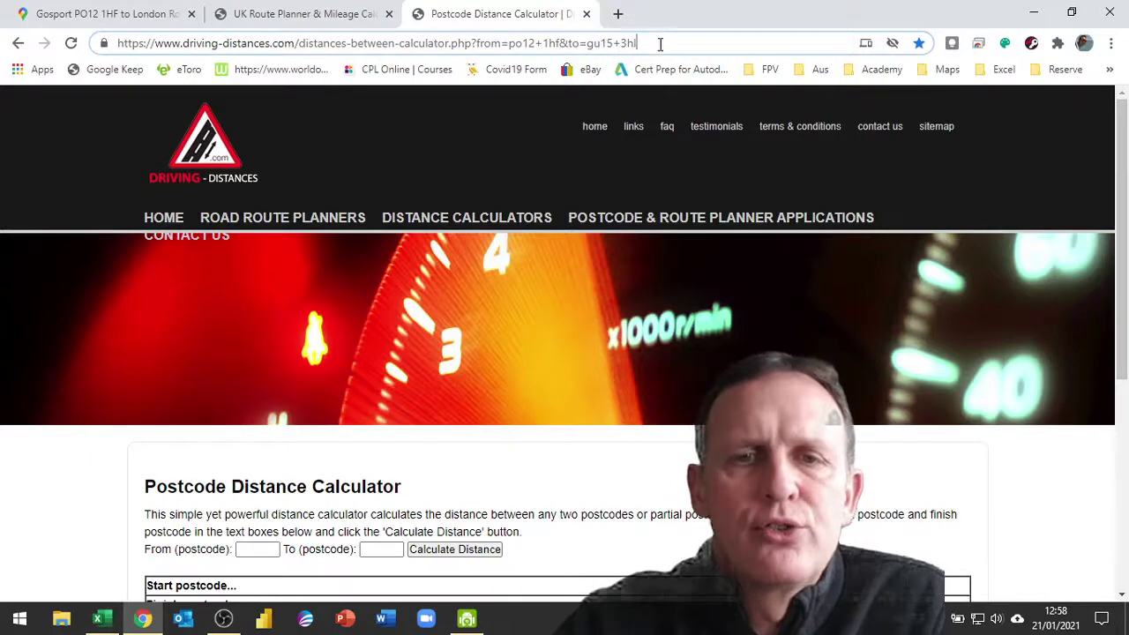
Switch to Excel and examine the Home Postcode column header and its first entry in the employee table
{"action": "left_click", "coordinate": [102, 618]}
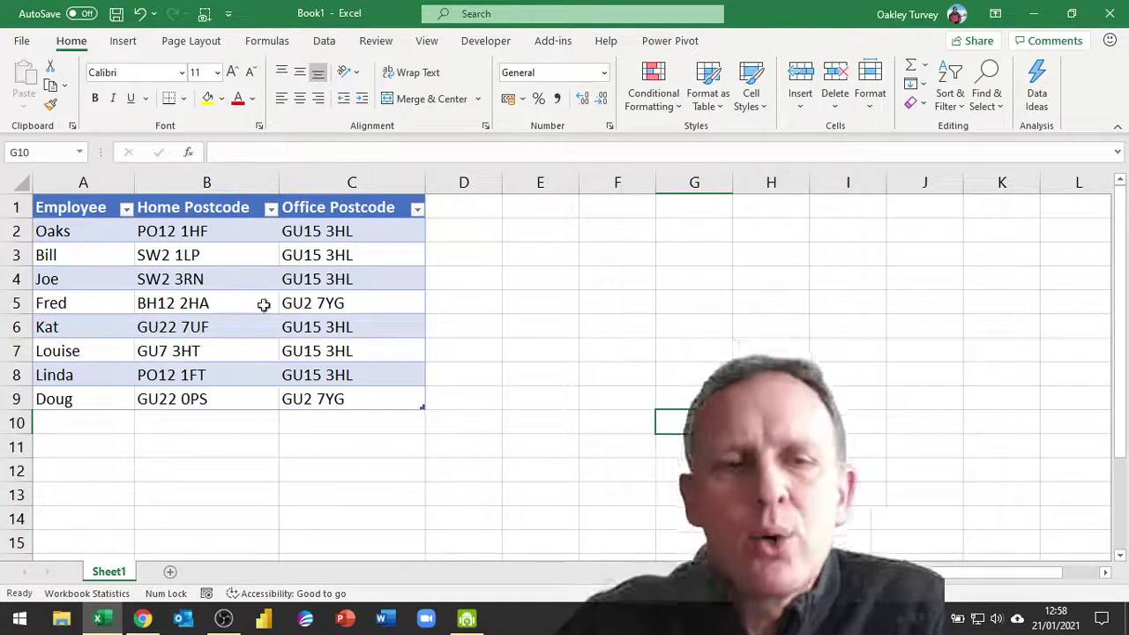
{"action": "left_click", "coordinate": [201, 207]}
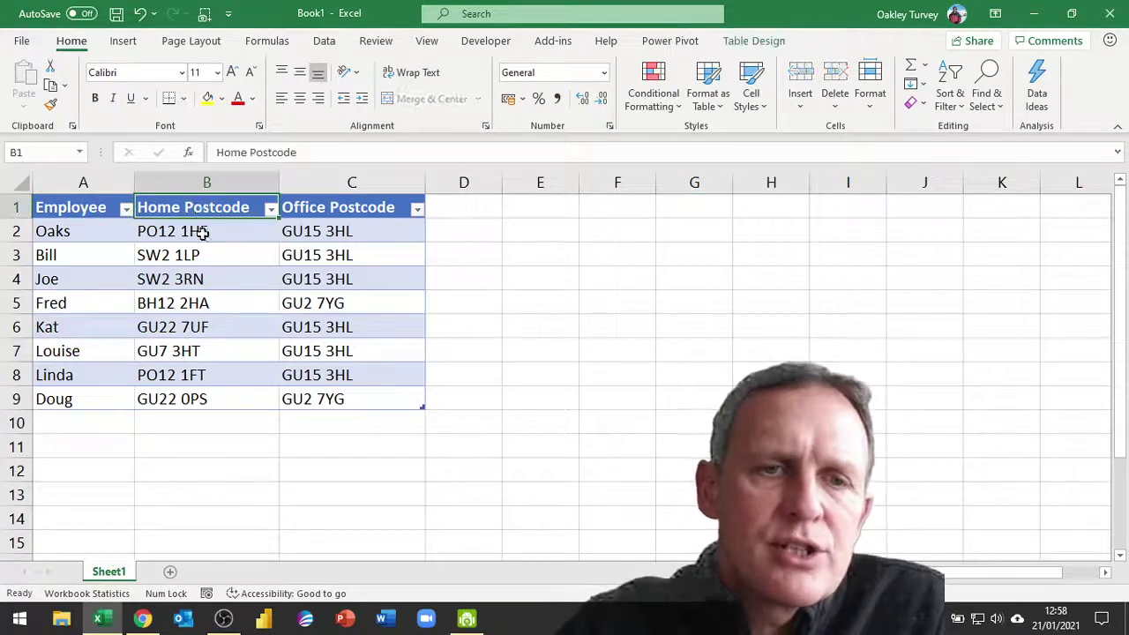
{"action": "left_click", "coordinate": [201, 231]}
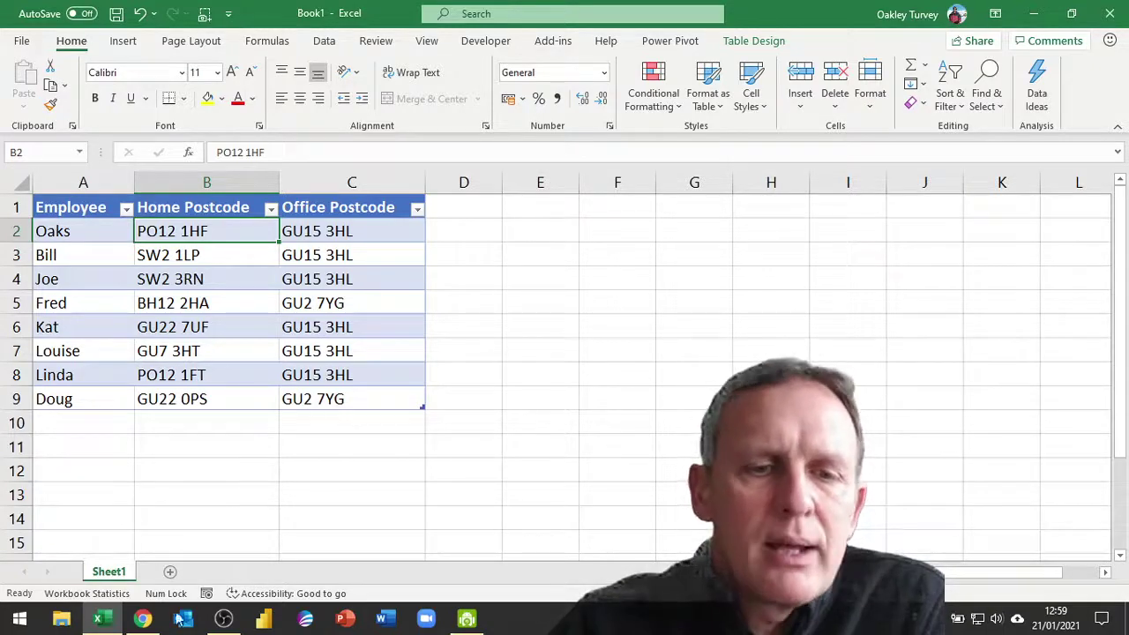
Copy the full URL of the Postcode Distance Calculator page in Chrome, including its postcode parameters, and return to the workbook
{"action": "left_click", "coordinate": [142, 618]}
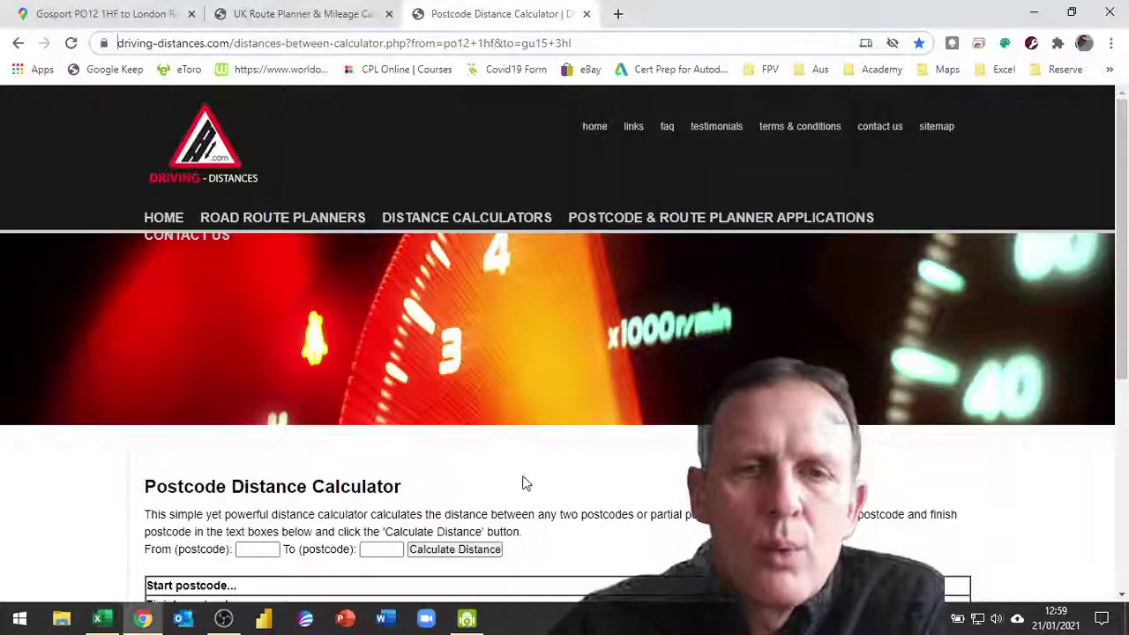
{"action": "left_click", "coordinate": [585, 42]}
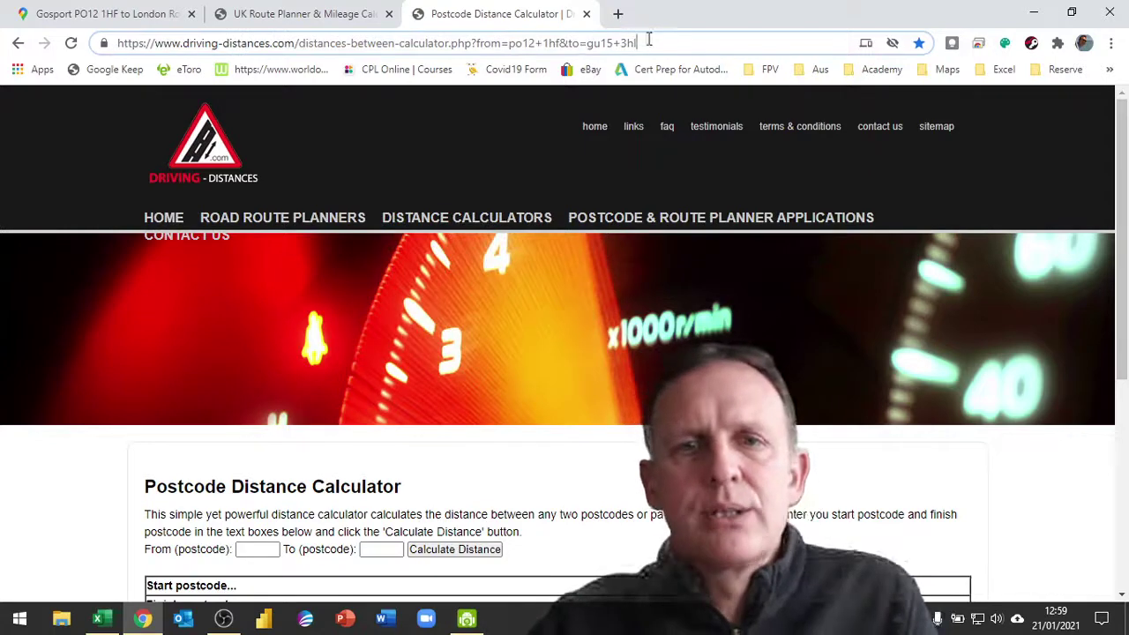
{"action": "left_click_drag", "start_coordinate": [638, 42], "coordinate": [100, 44]}
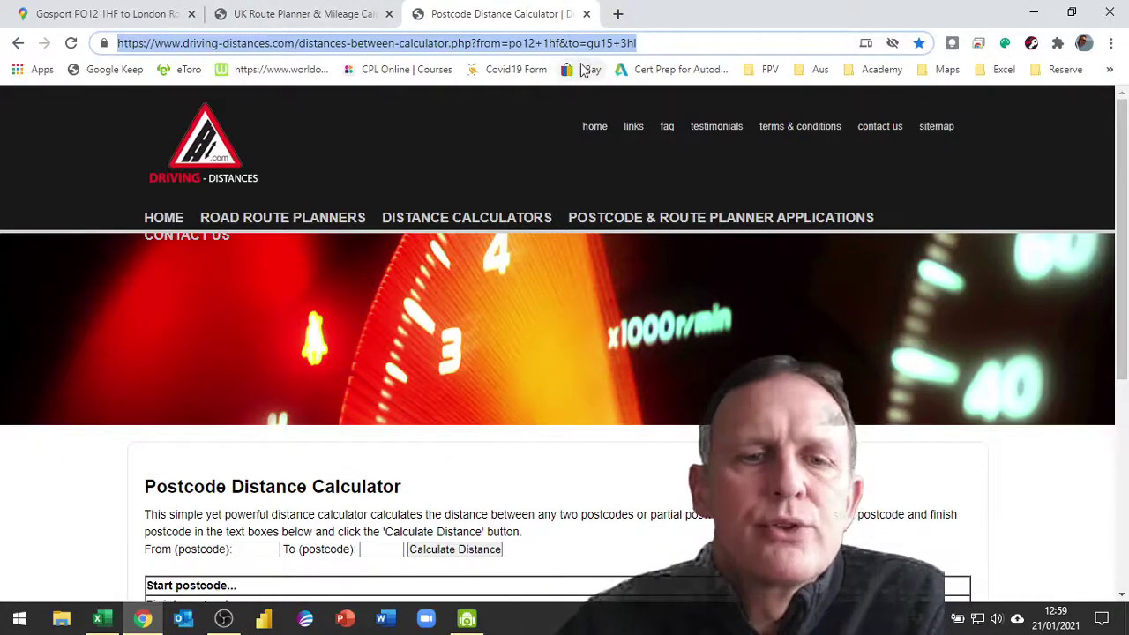
{"action": "left_click", "coordinate": [1033, 13]}
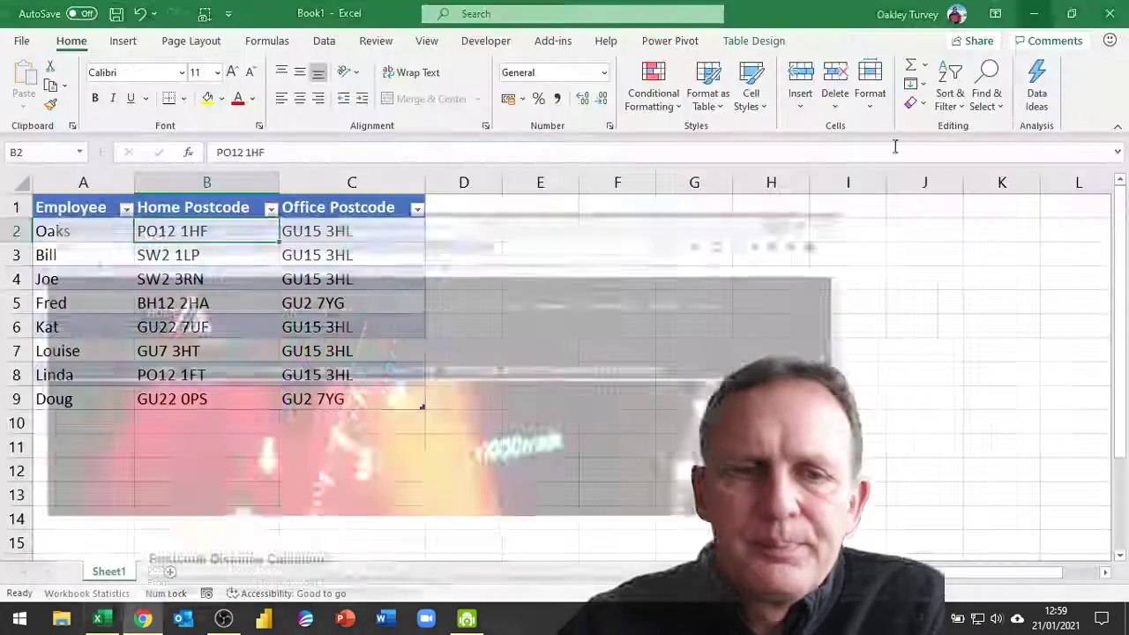
Select cell E2 and connect to the web as a data source, using the copied driving-distances.com calculator URL
{"action": "left_click", "coordinate": [537, 229]}
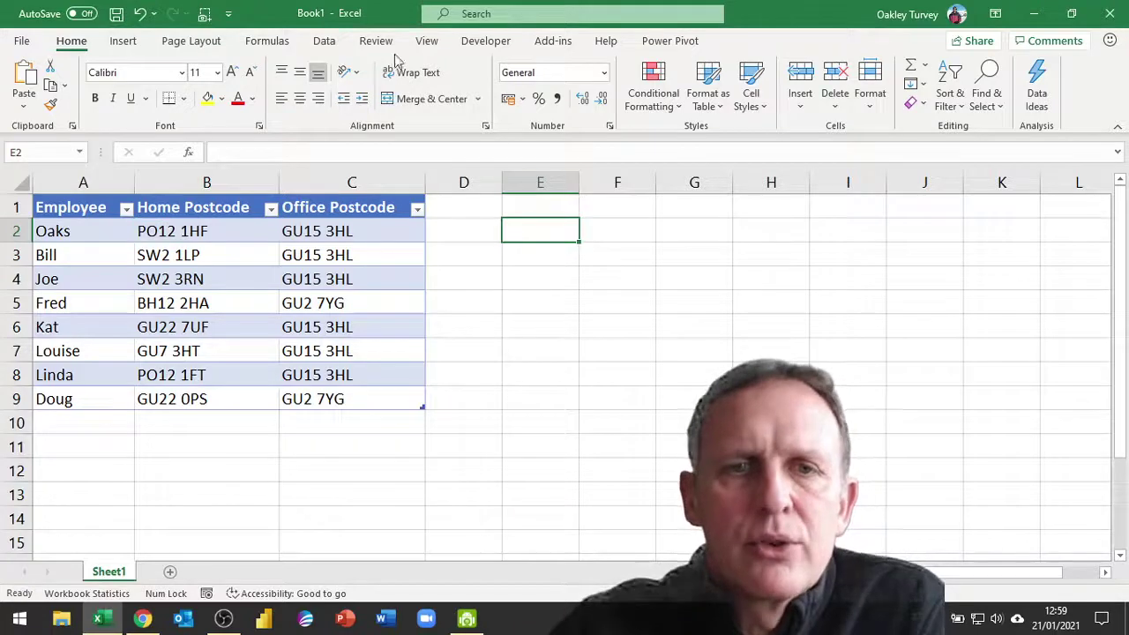
{"action": "left_click", "coordinate": [323, 40]}
{"action": "left_click", "coordinate": [81, 84]}
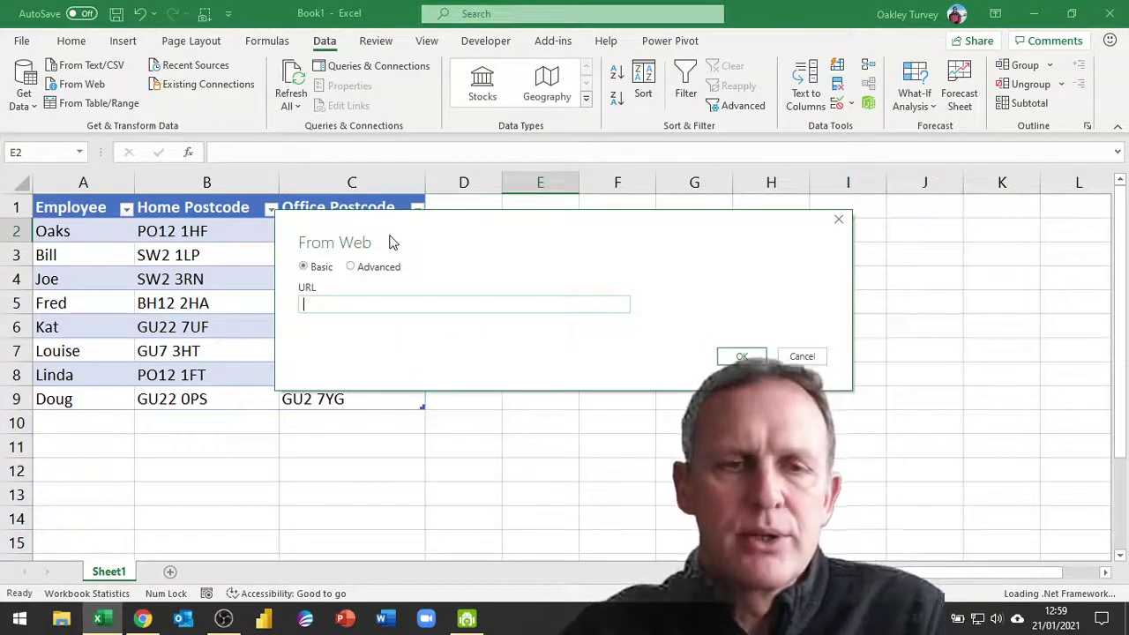
{"action": "left_click", "coordinate": [336, 305]}
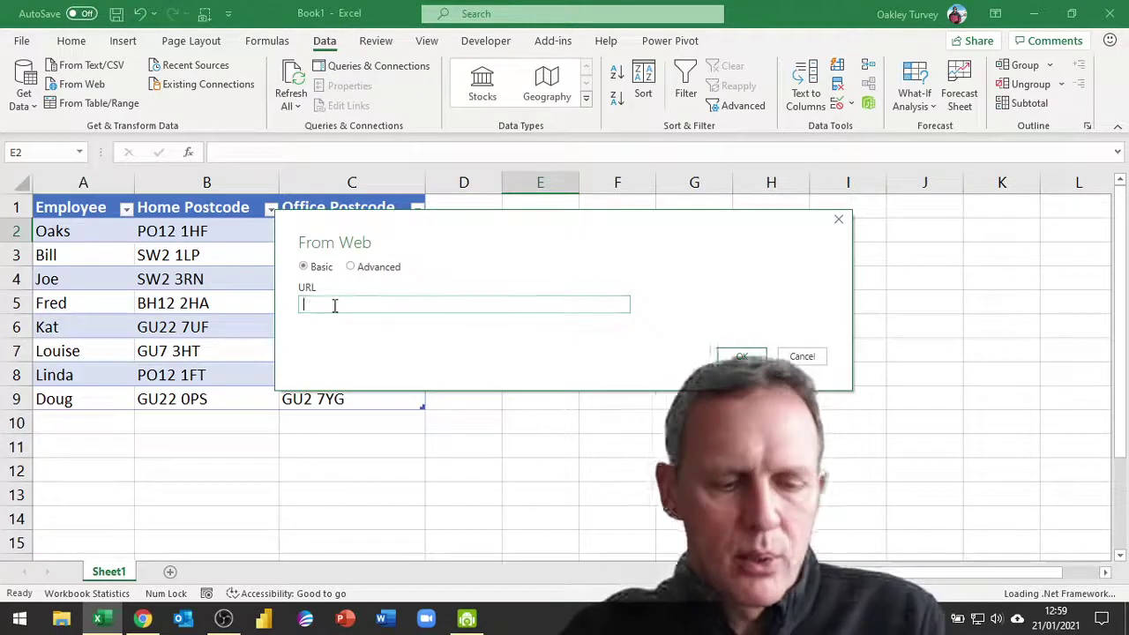
{"action": "key", "text": "ctrl+v"}
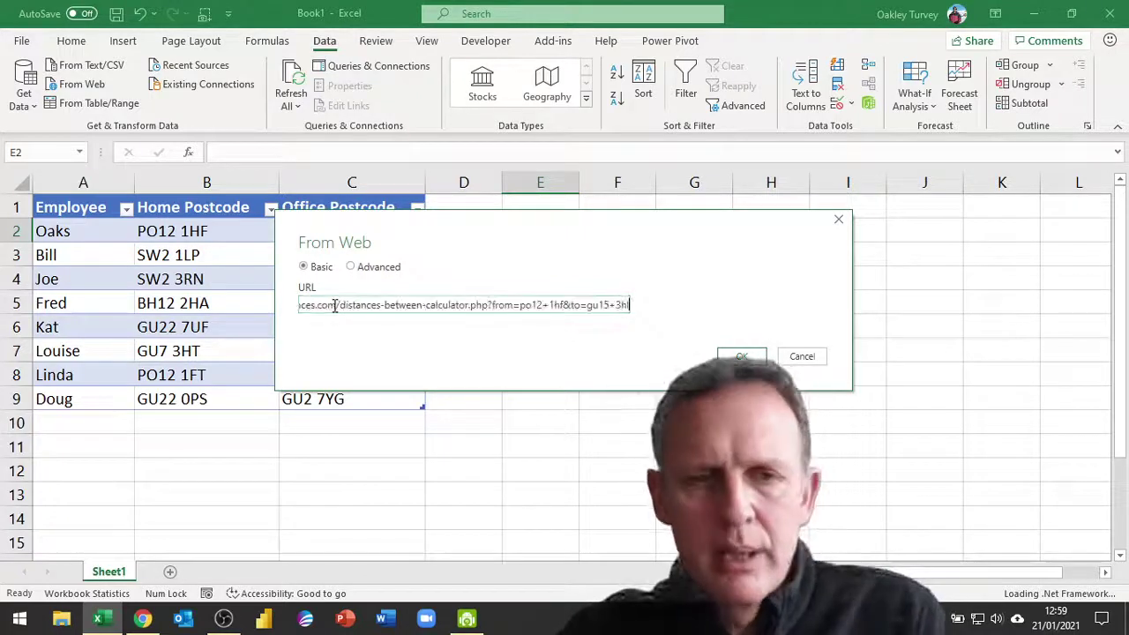
{"action": "left_click", "coordinate": [741, 356]}
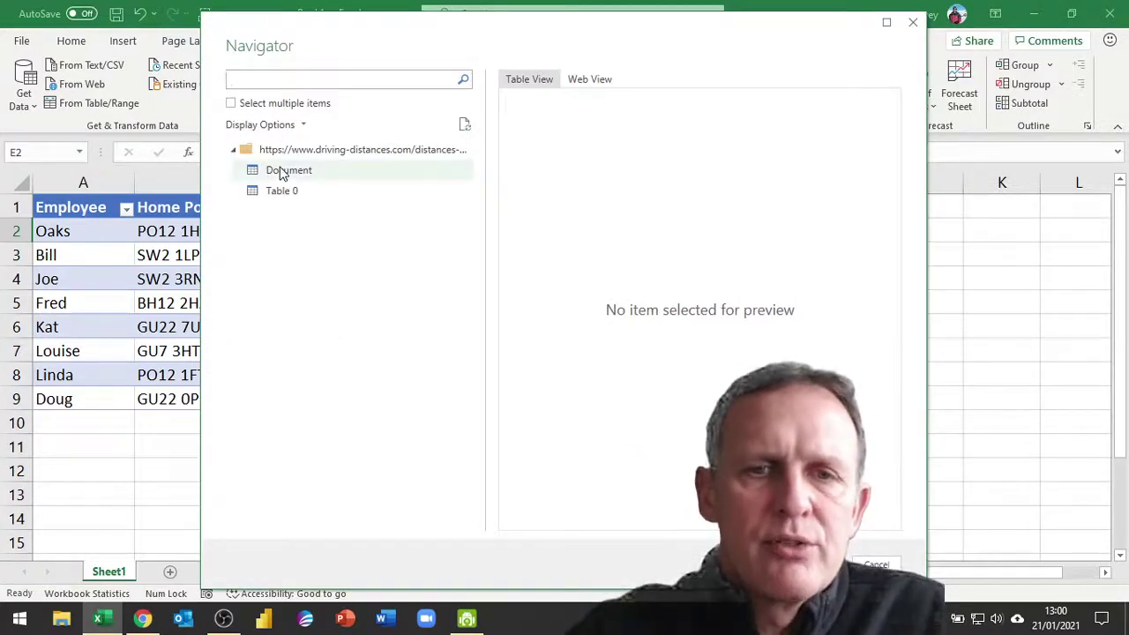
Preview the Document and Table 0 items from the web source, and open Table 0 in the Power Query Editor
{"action": "left_click", "coordinate": [282, 174]}
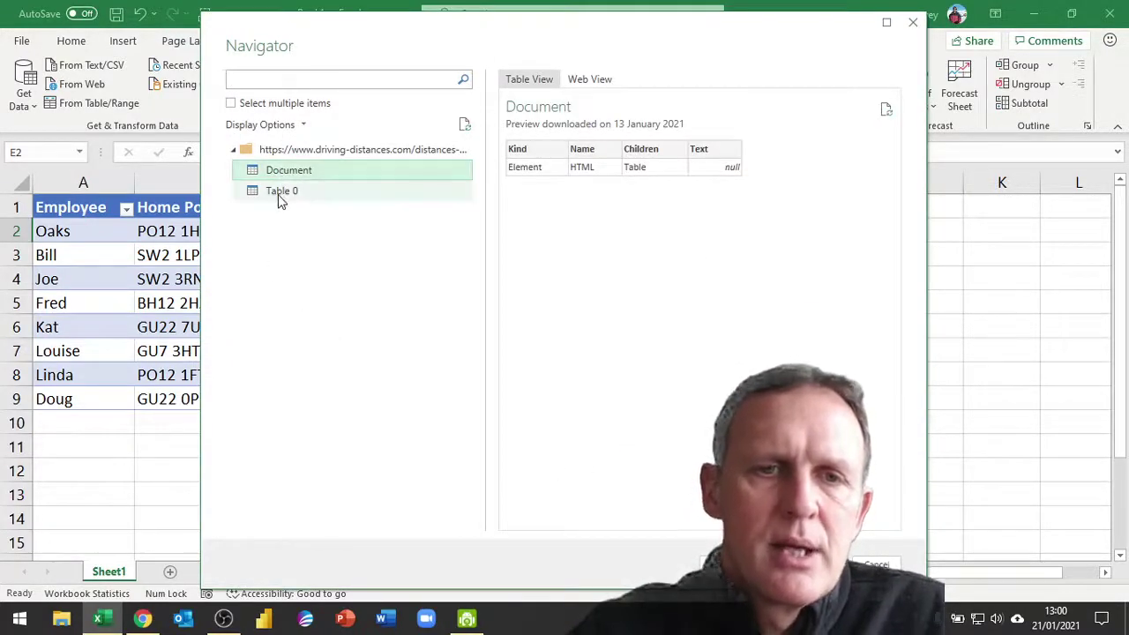
{"action": "left_click", "coordinate": [278, 198]}
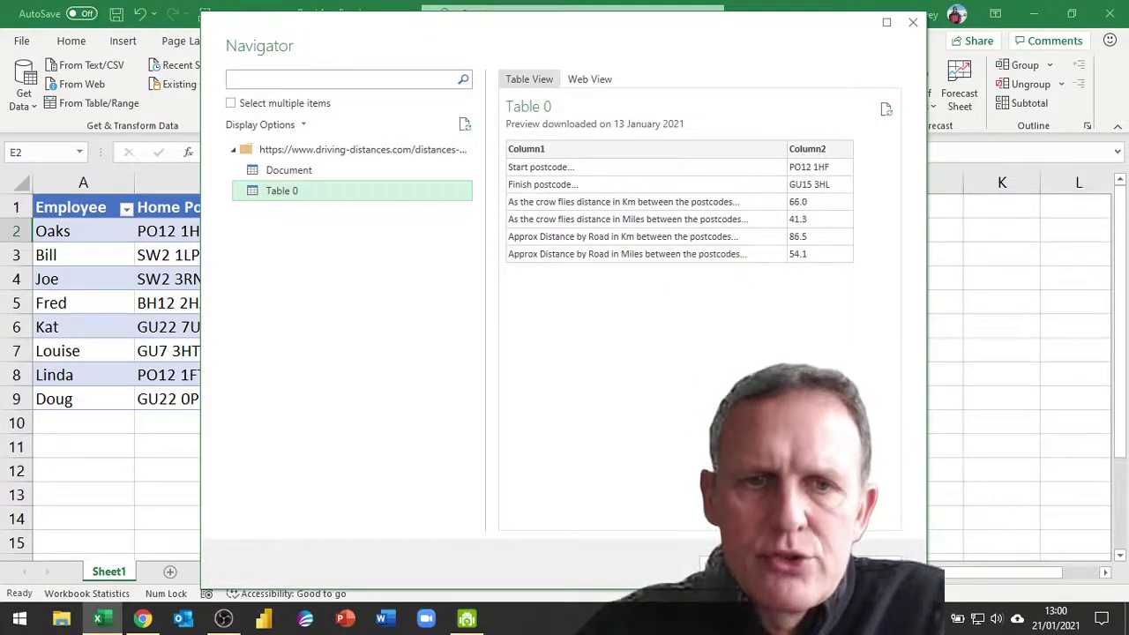
{"action": "key", "text": "Escape"}
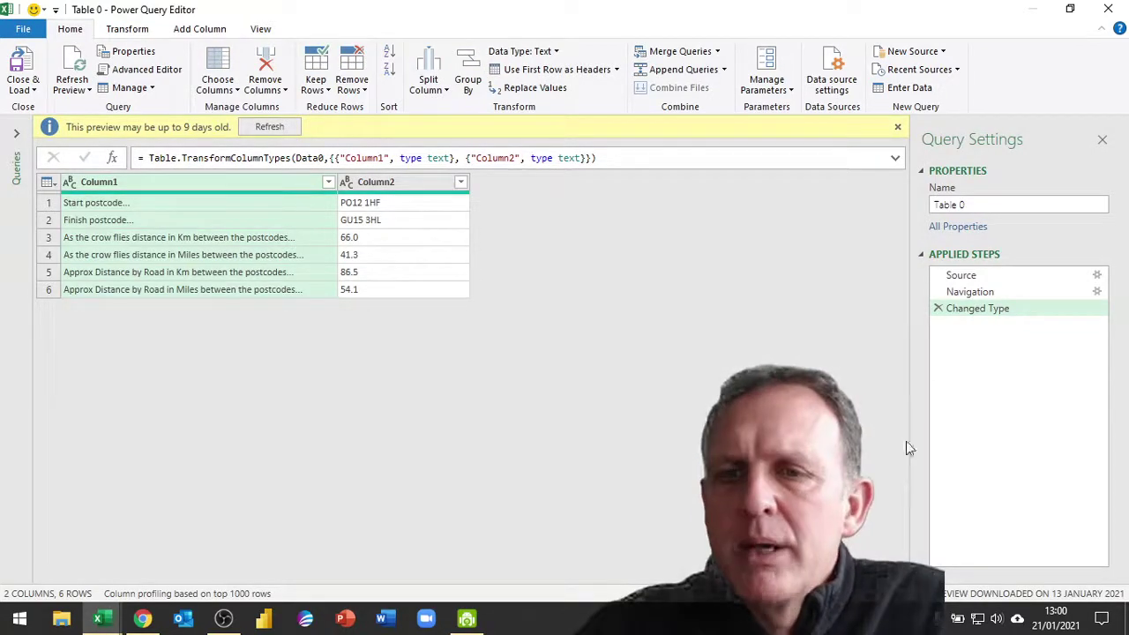
Remove the Changed Type step from the Table 0 query, and check the URL in the Source step before returning to Navigation
{"action": "left_click", "coordinate": [937, 308]}
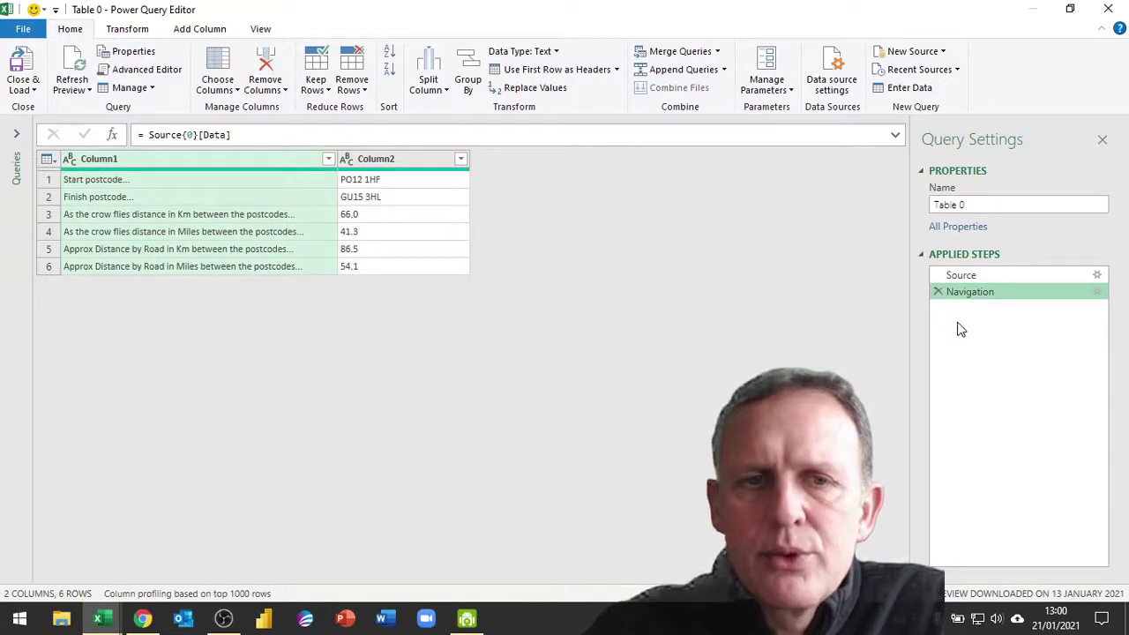
{"action": "left_click", "coordinate": [966, 280]}
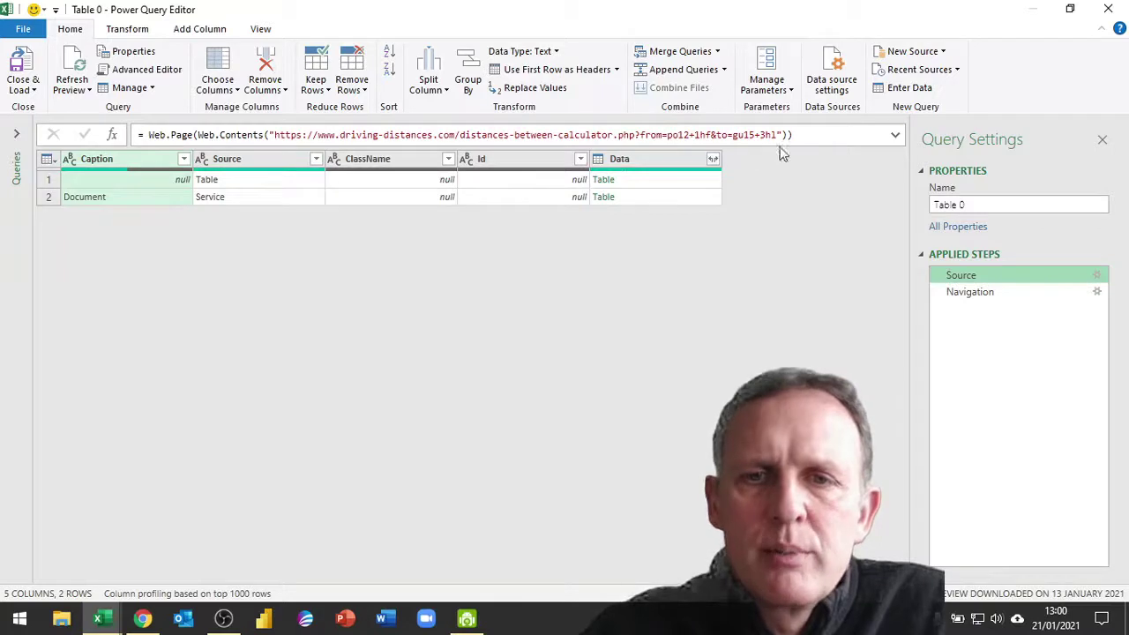
{"action": "left_click", "coordinate": [961, 292]}
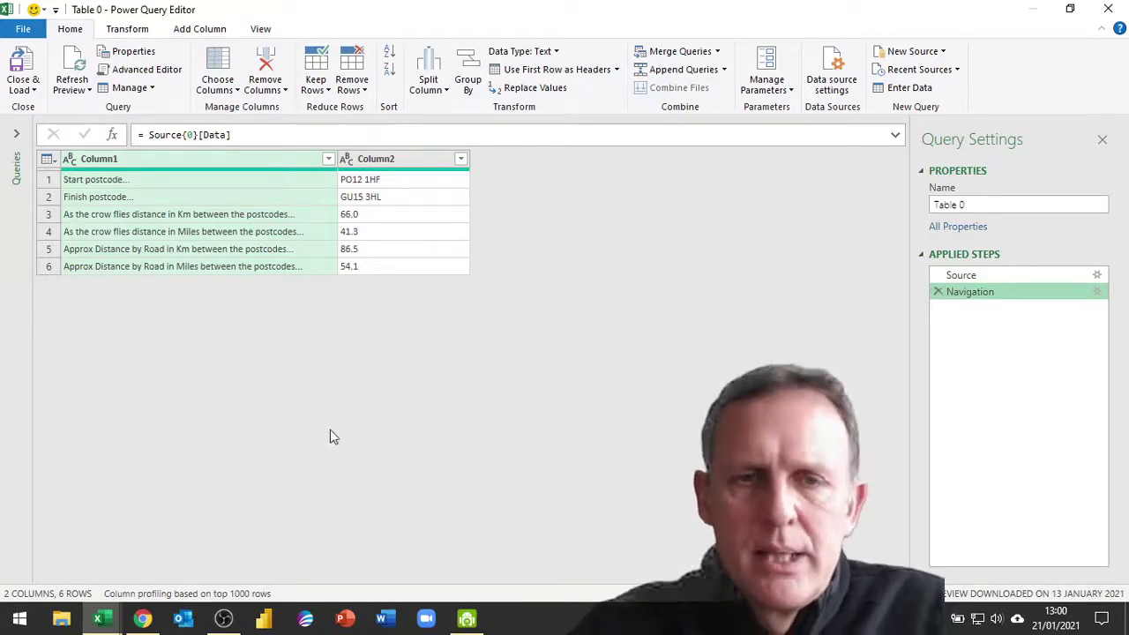
Transpose the whole Table 0 query so its rows become columns
{"action": "left_click", "coordinate": [398, 159], "text": "ctrl"}
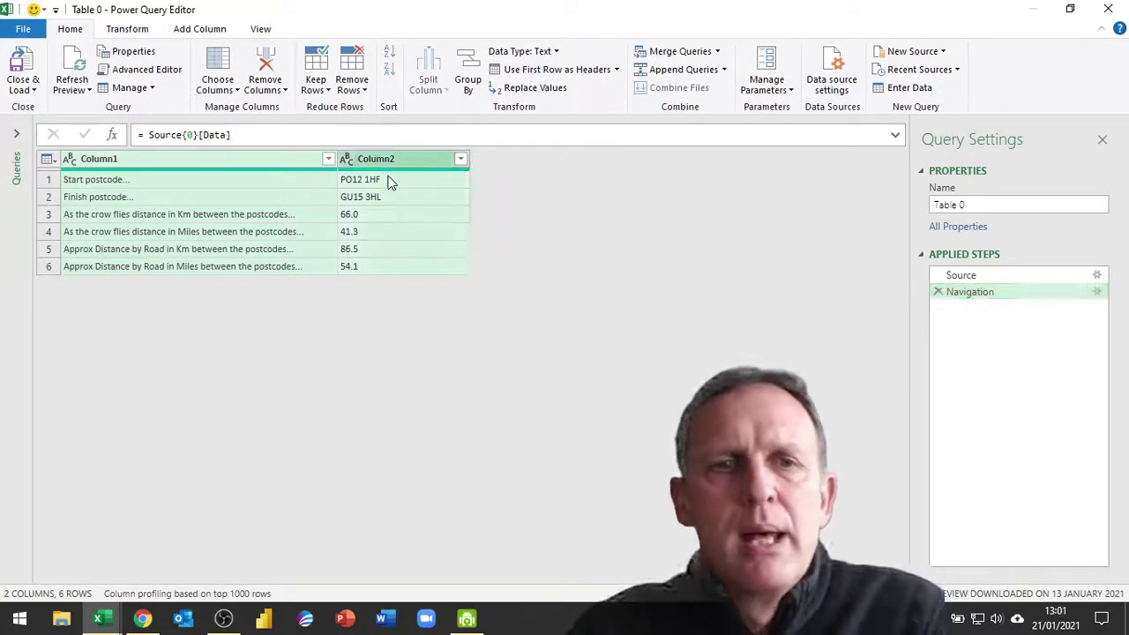
{"action": "left_click", "coordinate": [127, 30]}
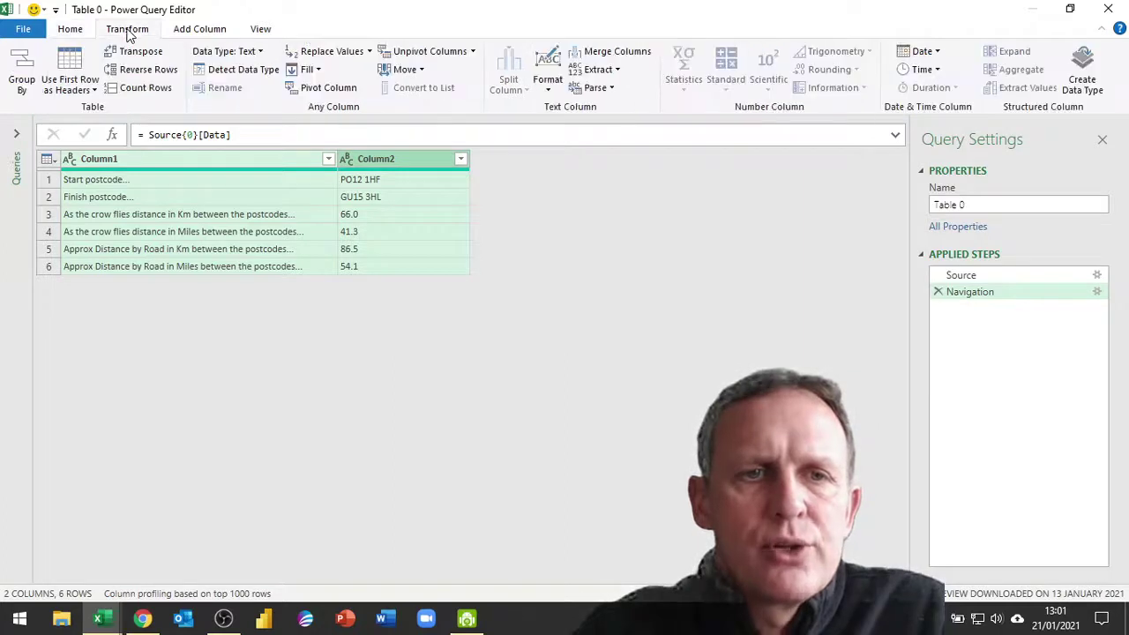
{"action": "left_click", "coordinate": [139, 52]}
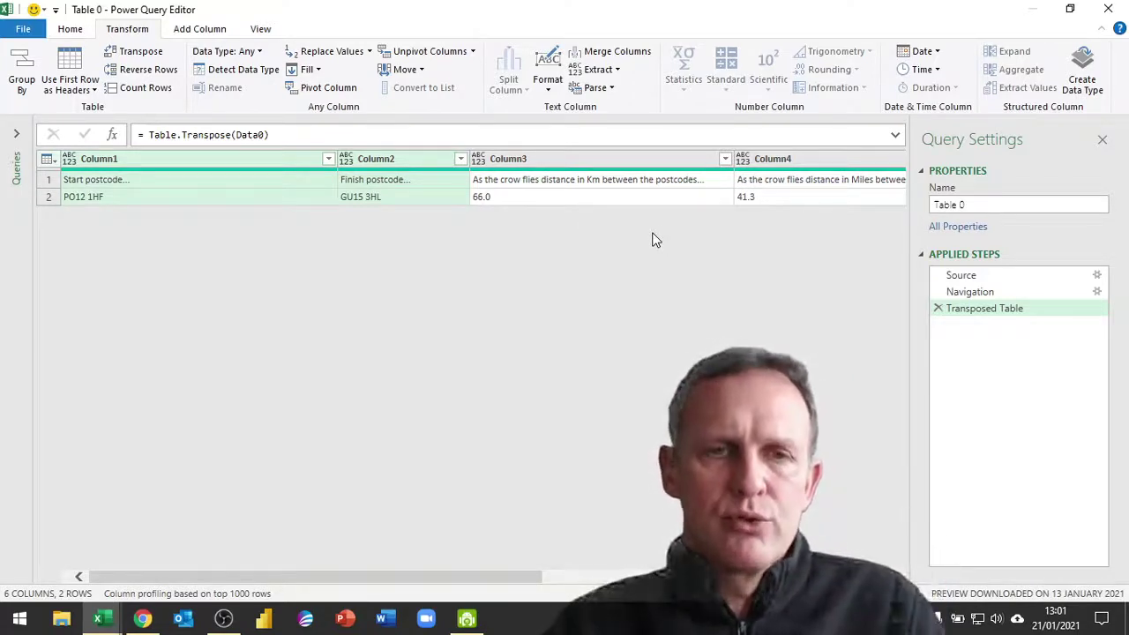
Remove the top 1 row, which holds the label texts, from the transposed table
{"action": "left_click", "coordinate": [111, 184]}
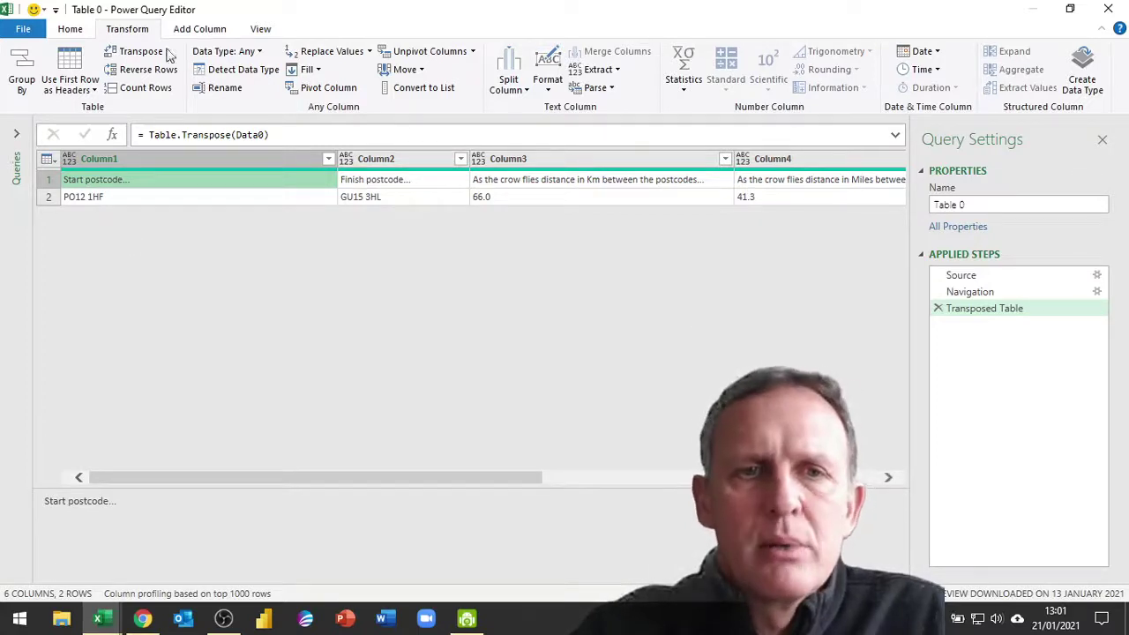
{"action": "left_click", "coordinate": [78, 31]}
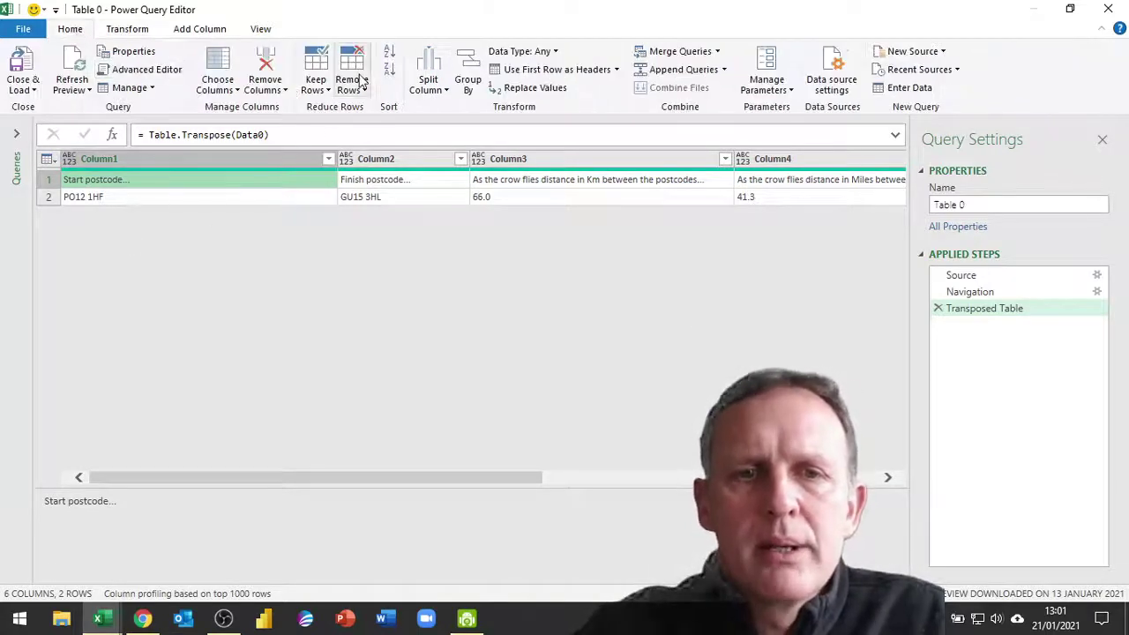
{"action": "left_click", "coordinate": [363, 92]}
{"action": "left_click", "coordinate": [383, 108]}
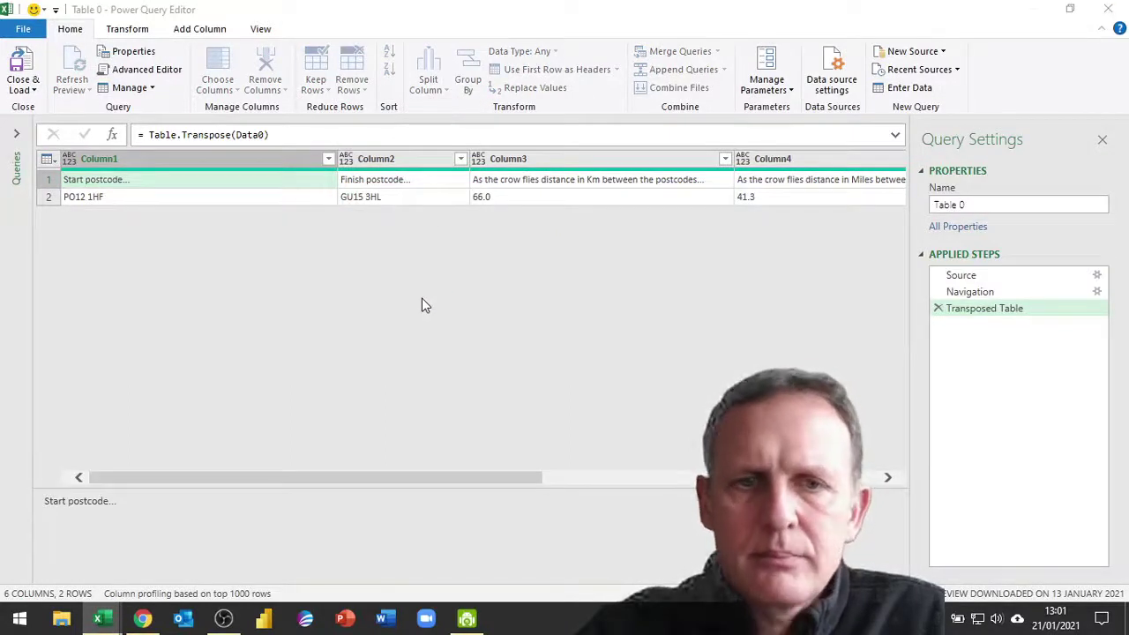
{"action": "type", "text": "1"}
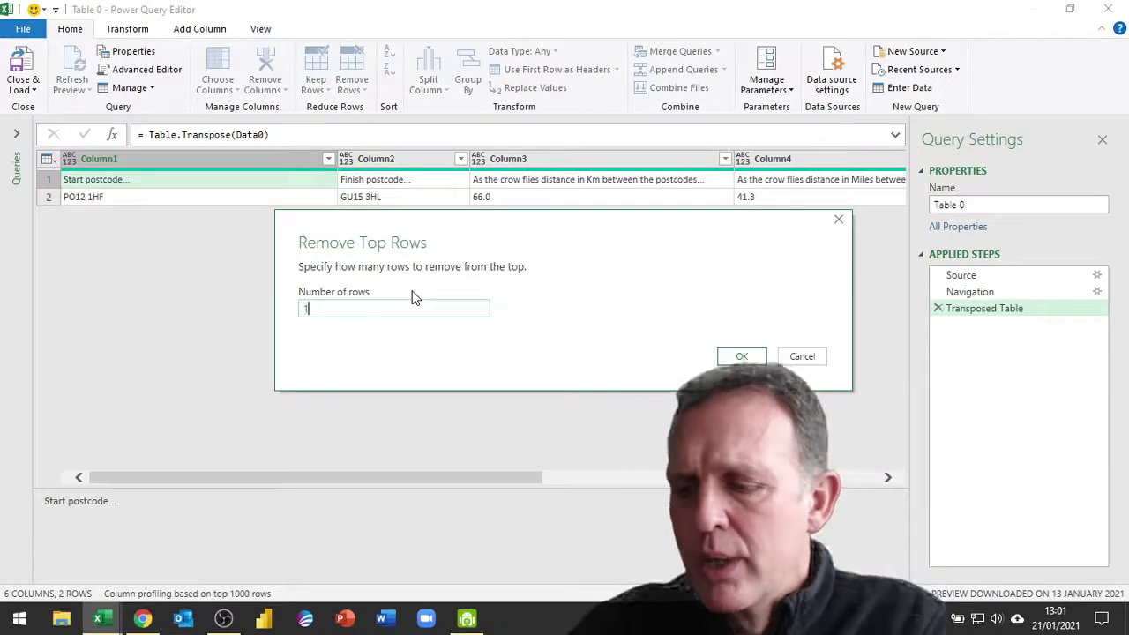
{"action": "key", "text": "Return"}
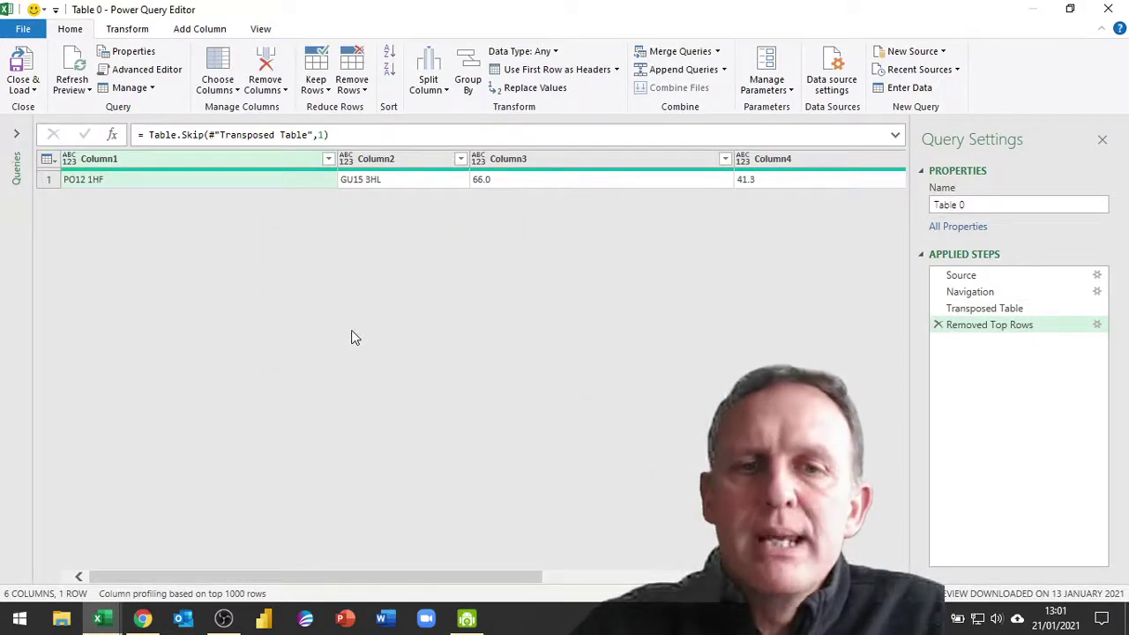
Rename Column1 to From and Column2 to To
{"action": "left_click", "coordinate": [91, 159]}
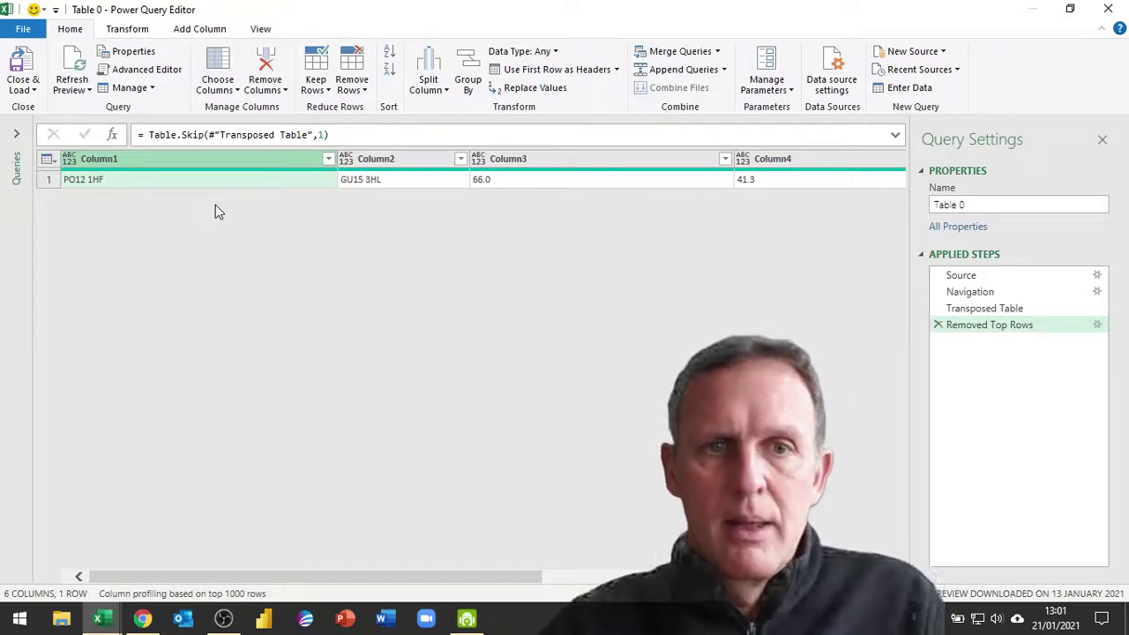
{"action": "double_click", "coordinate": [113, 159]}
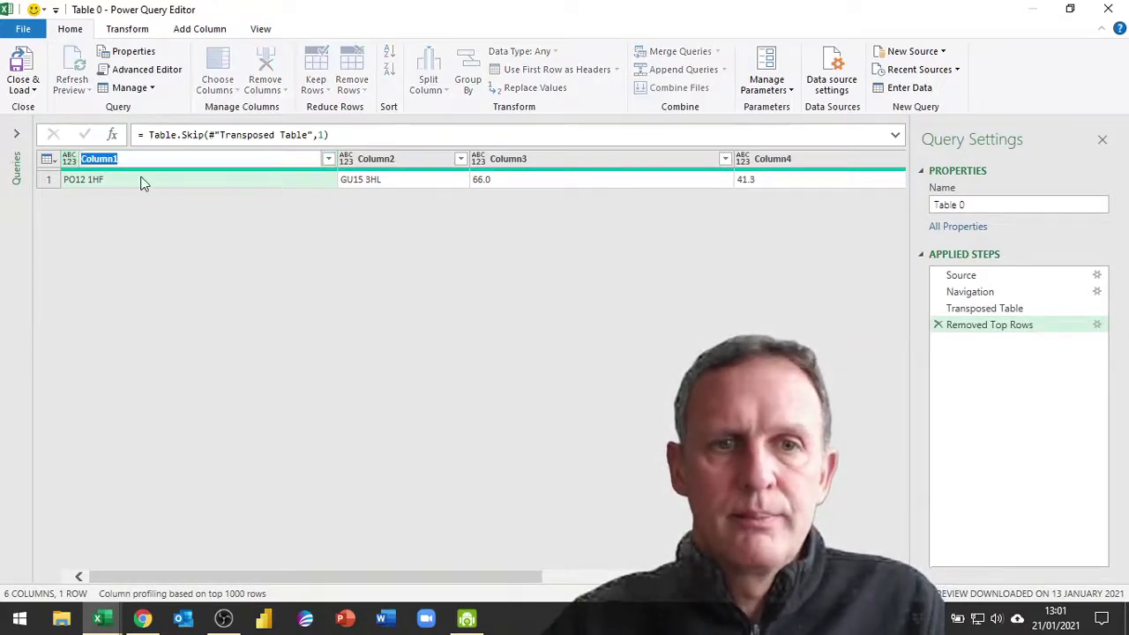
{"action": "type", "text": "From"}
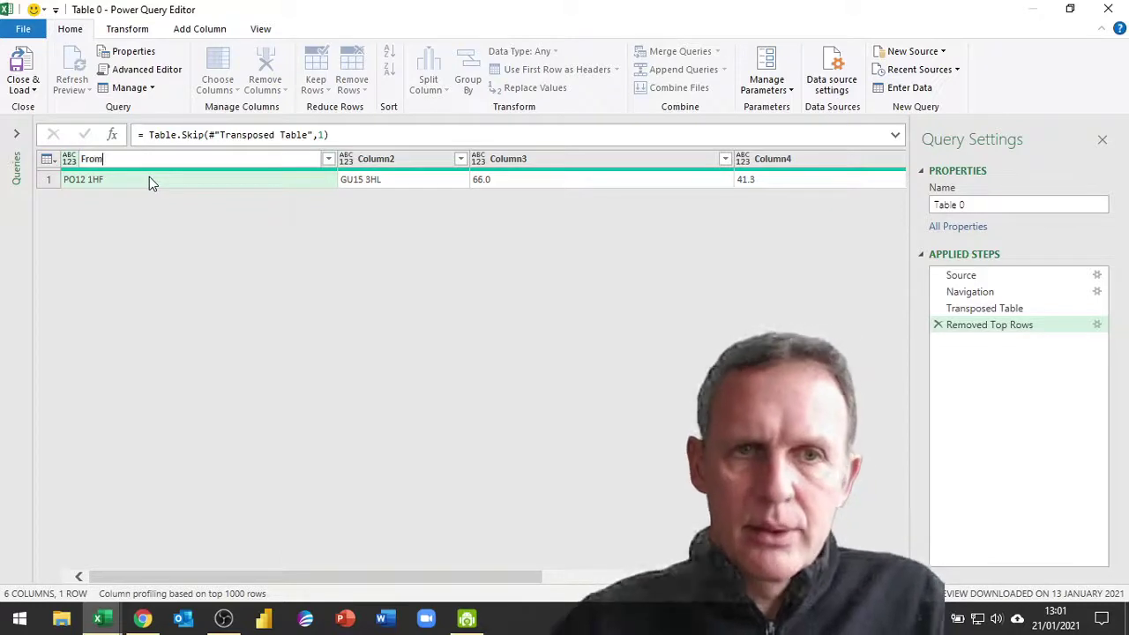
{"action": "left_click", "coordinate": [379, 168]}
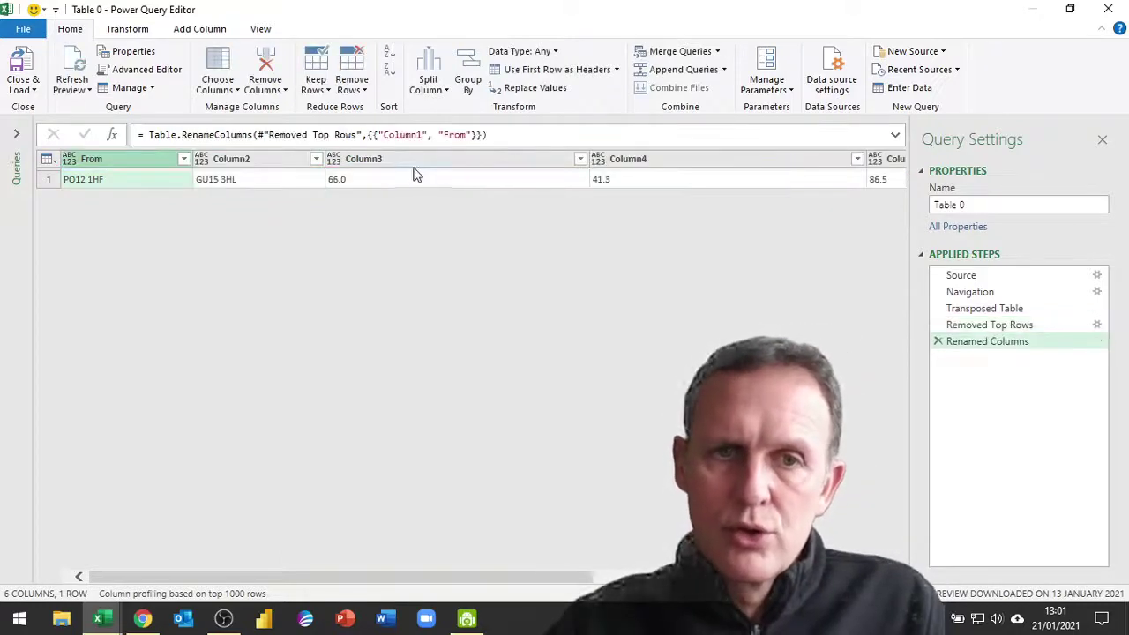
{"action": "double_click", "coordinate": [235, 162]}
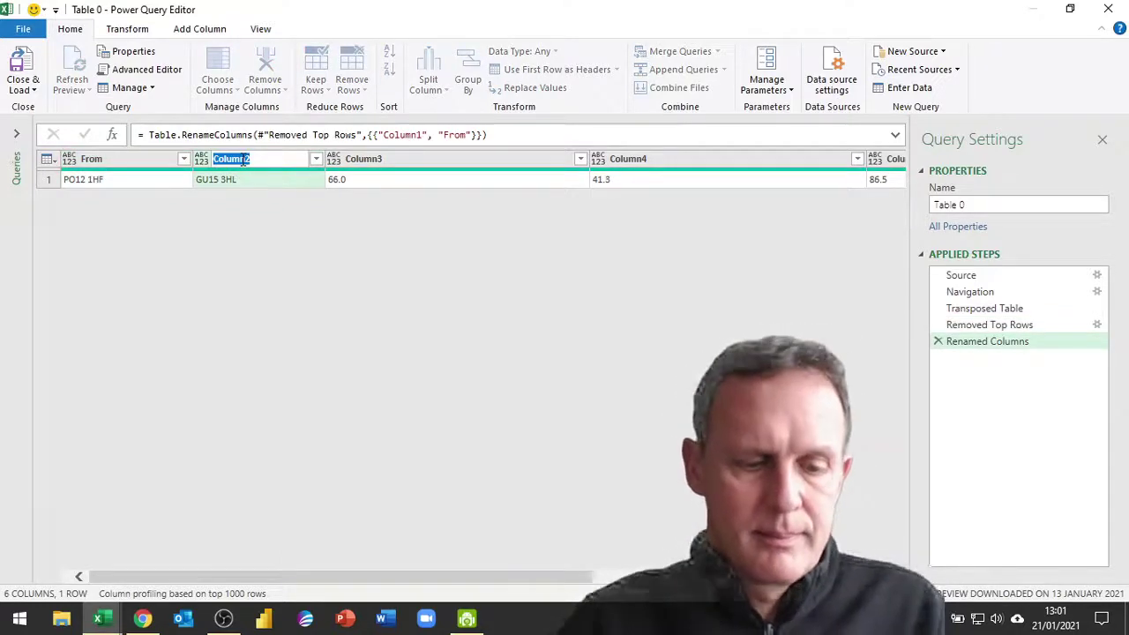
{"action": "type", "text": "To"}
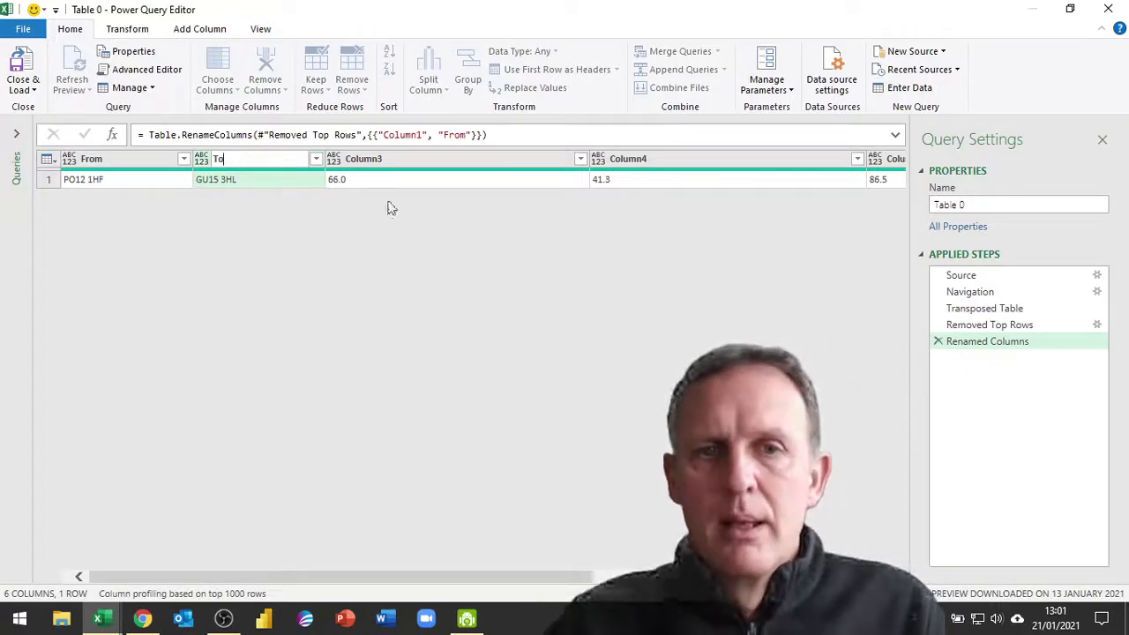
{"action": "left_click", "coordinate": [370, 180]}
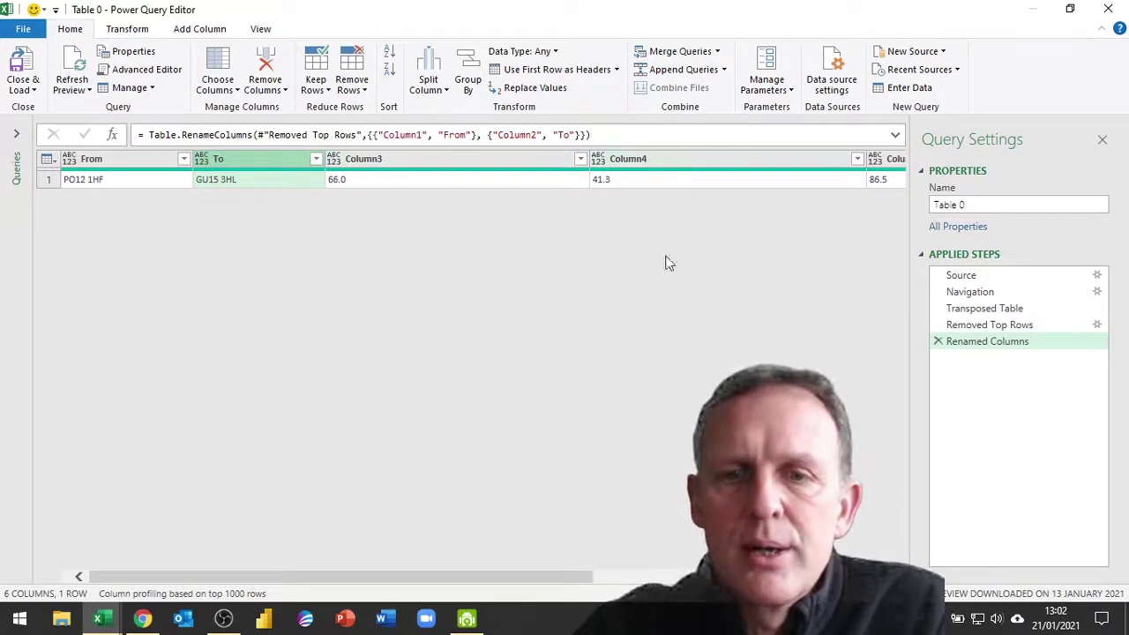
Remove Column3, Column4 and Column5, keeping the column with the road distance in miles
{"action": "scroll", "coordinate": [667, 260], "scroll_direction": "right", "scroll_amount": 3}
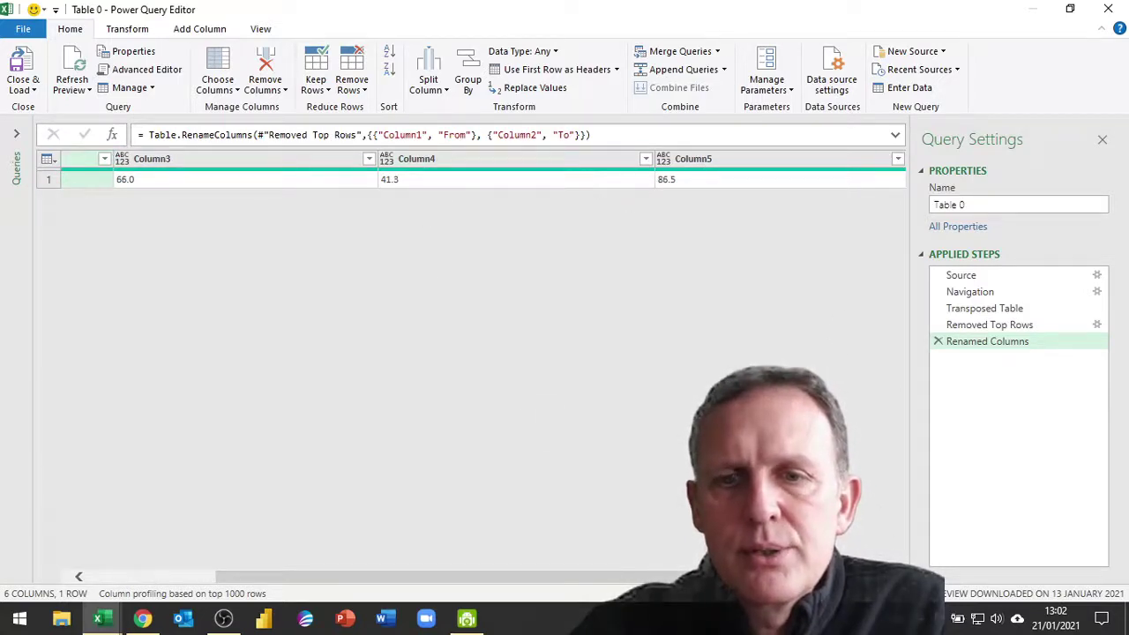
{"action": "scroll", "coordinate": [615, 209], "scroll_direction": "right", "scroll_amount": 1}
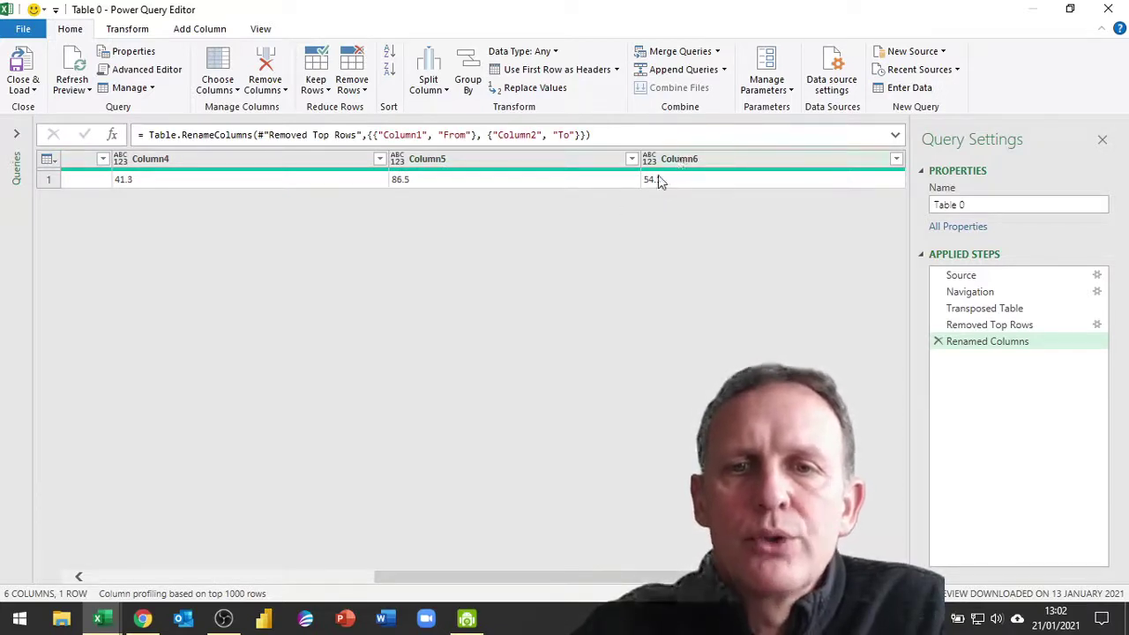
{"action": "left_click", "coordinate": [574, 164]}
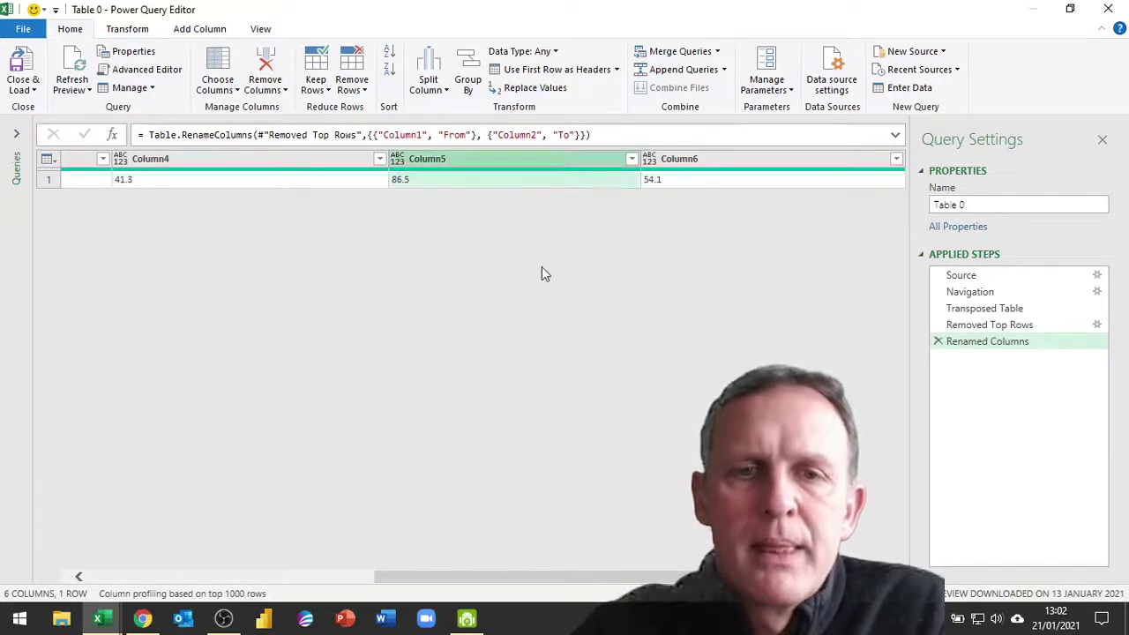
{"action": "left_click", "coordinate": [99, 580]}
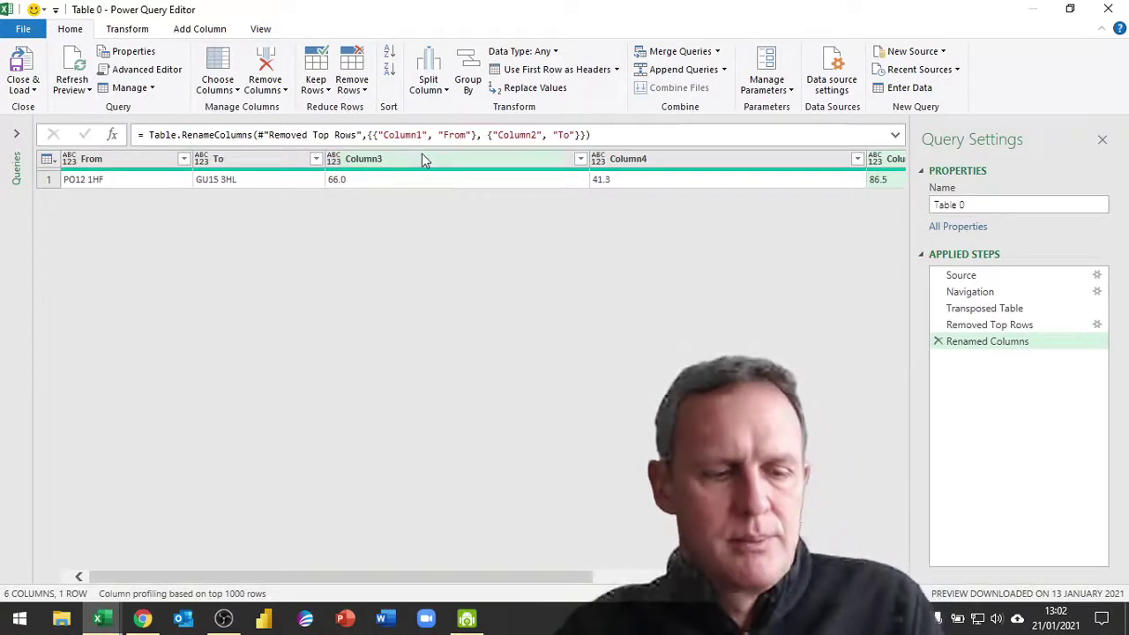
{"action": "left_click", "coordinate": [421, 159], "text": "shift"}
{"action": "left_click", "coordinate": [295, 90]}
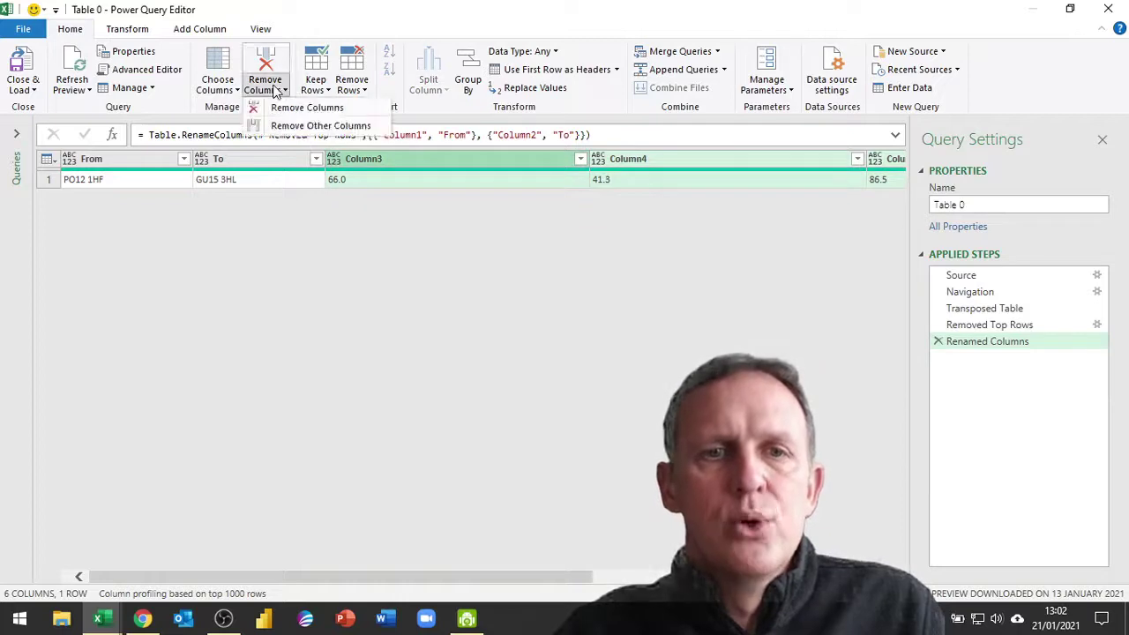
{"action": "left_click", "coordinate": [298, 108]}
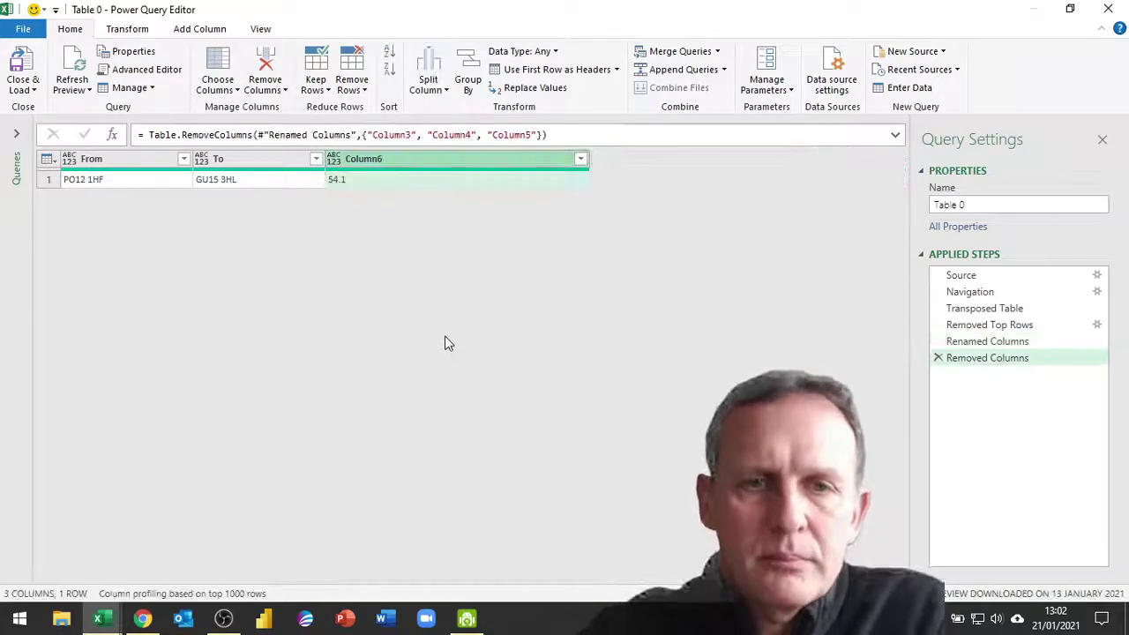
Rename Column6 to Miles
{"action": "double_click", "coordinate": [369, 158]}
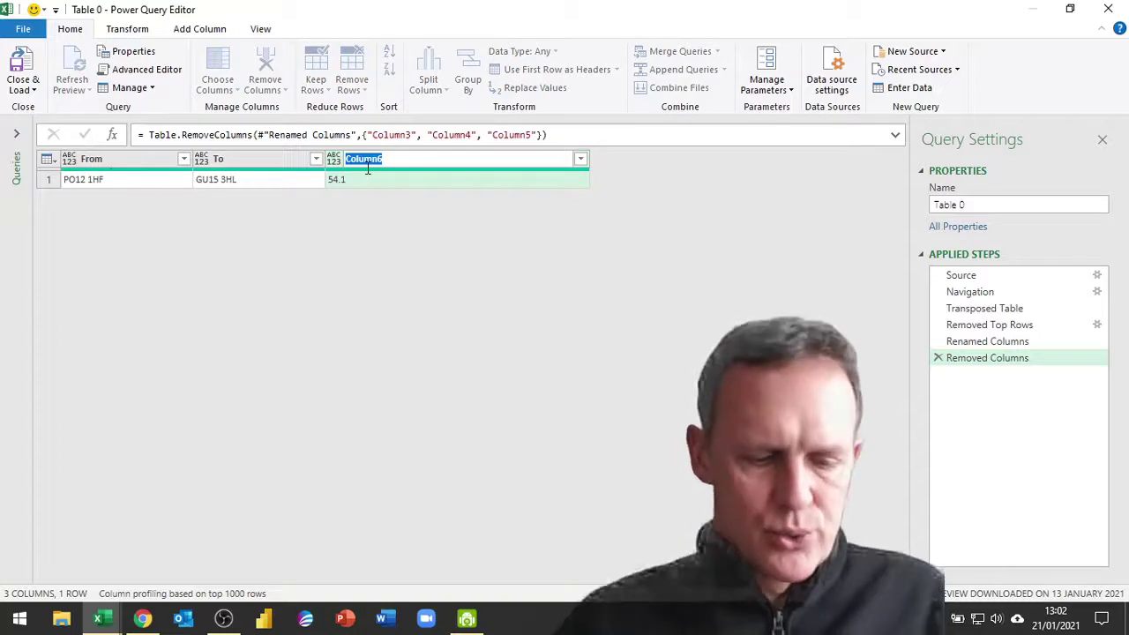
{"action": "type", "text": "Miles"}
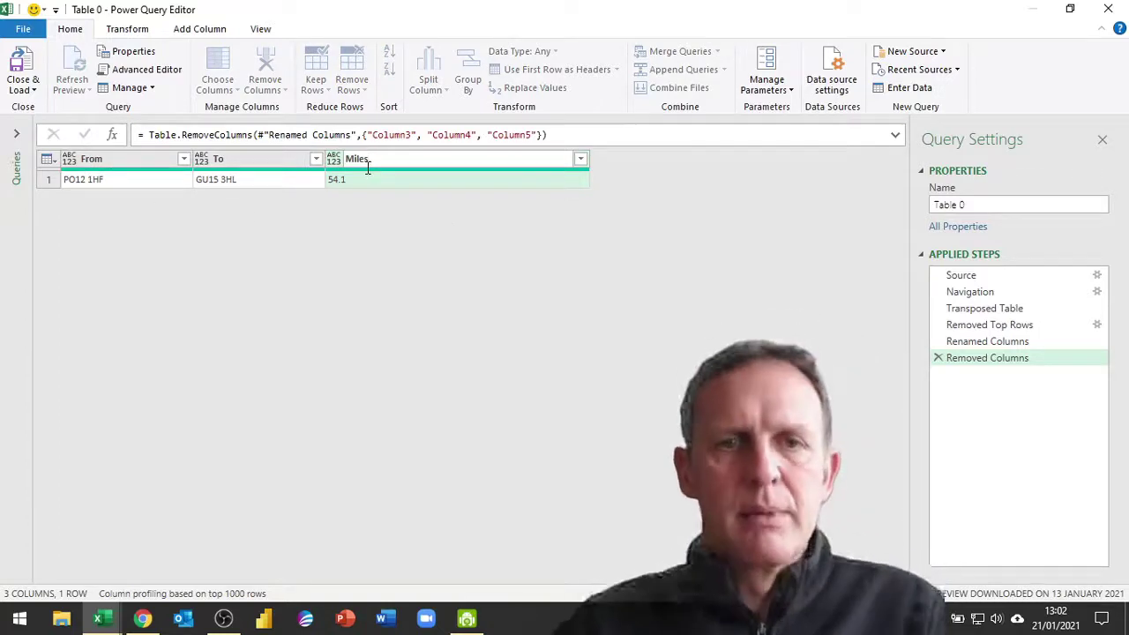
{"action": "key", "text": "Return"}
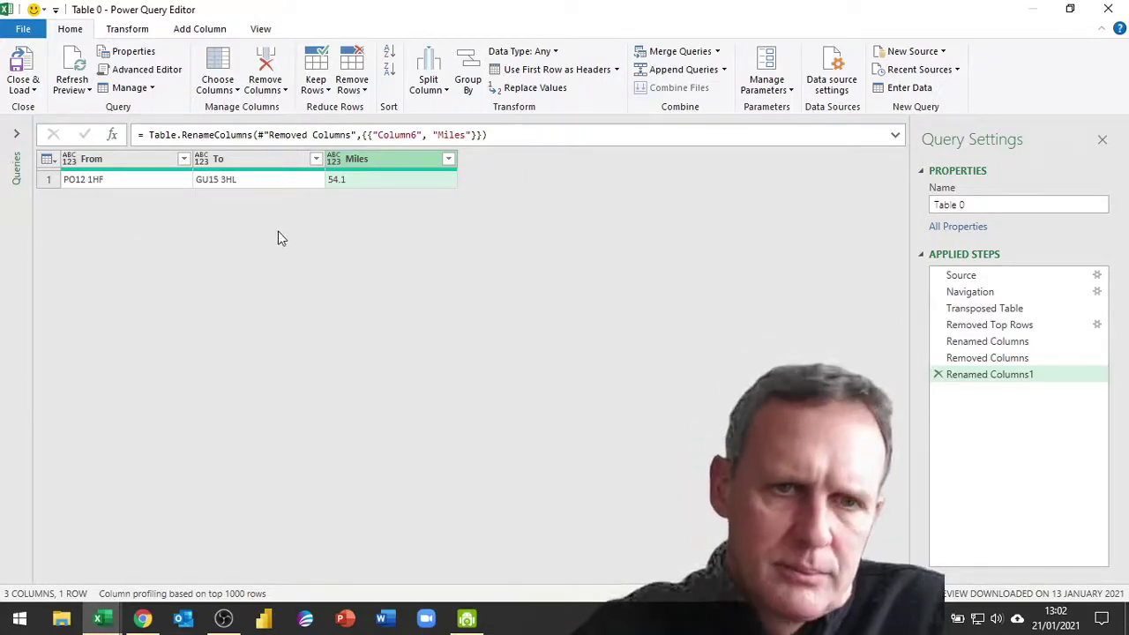
Show the query list, open Table 0's code in the Advanced Editor, and insert a ()=> line above let
{"action": "left_click", "coordinate": [15, 141]}
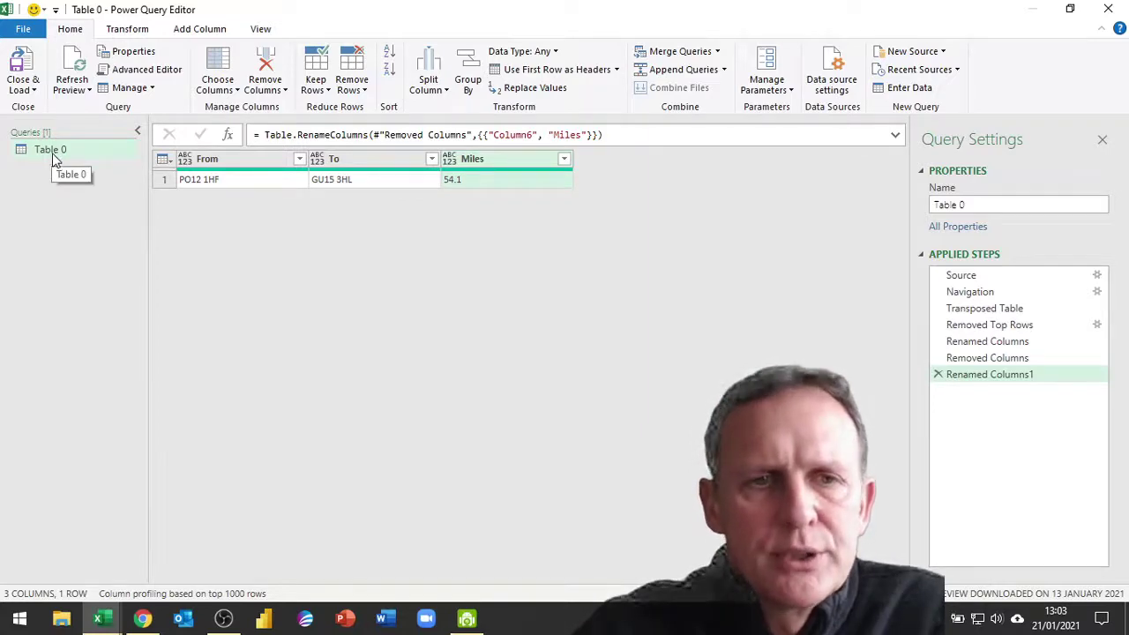
{"action": "left_click", "coordinate": [146, 70]}
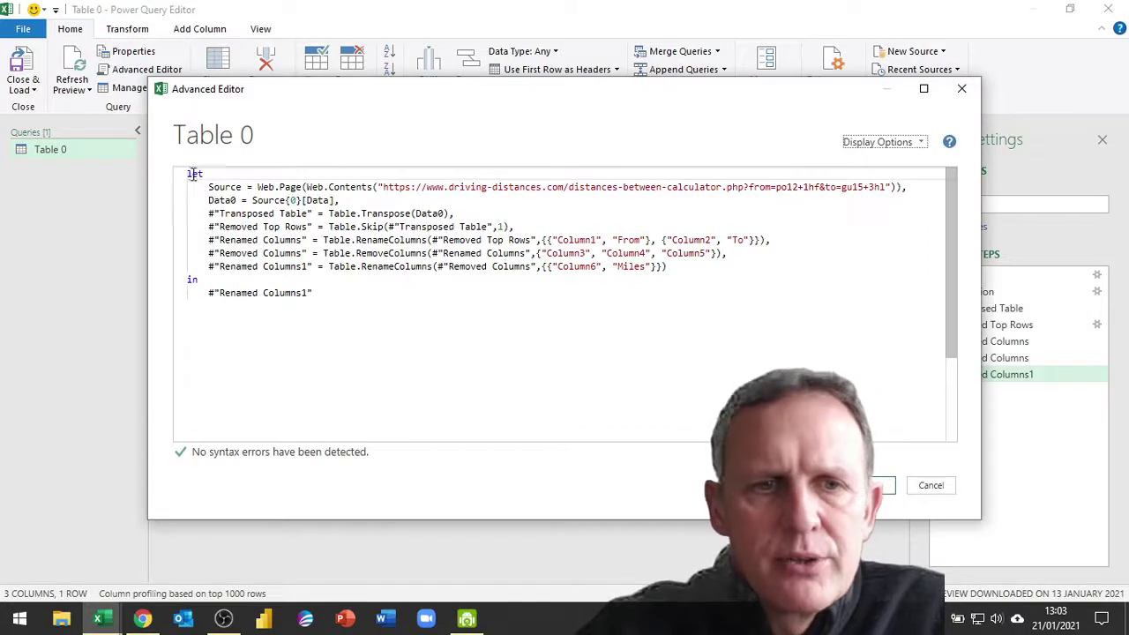
{"action": "left_click", "coordinate": [188, 175]}
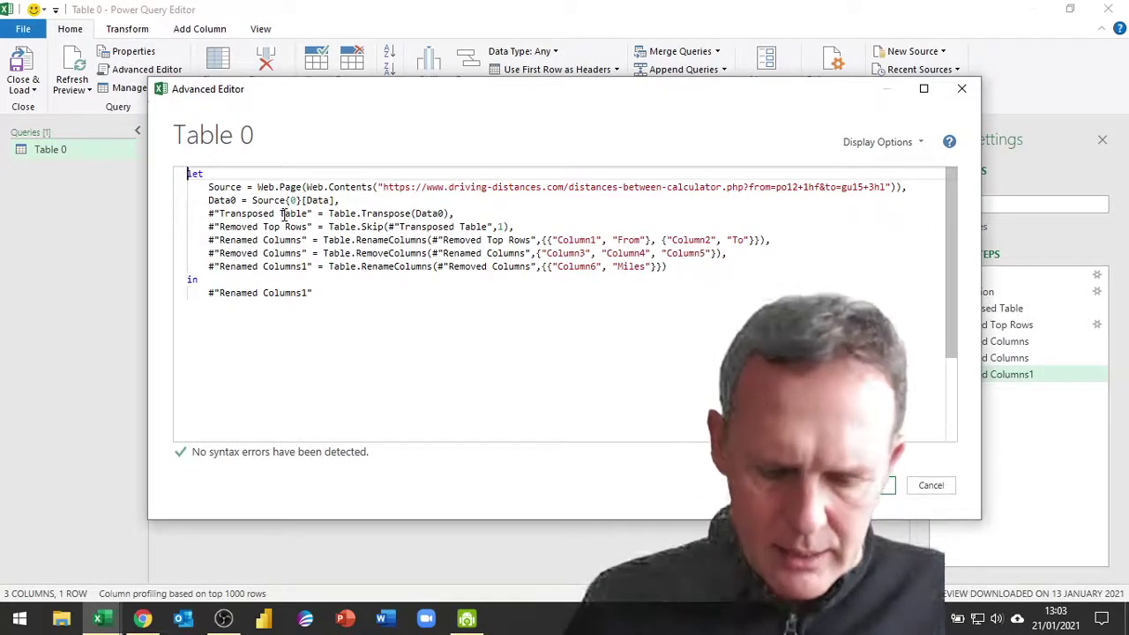
{"action": "key", "text": "Return"}
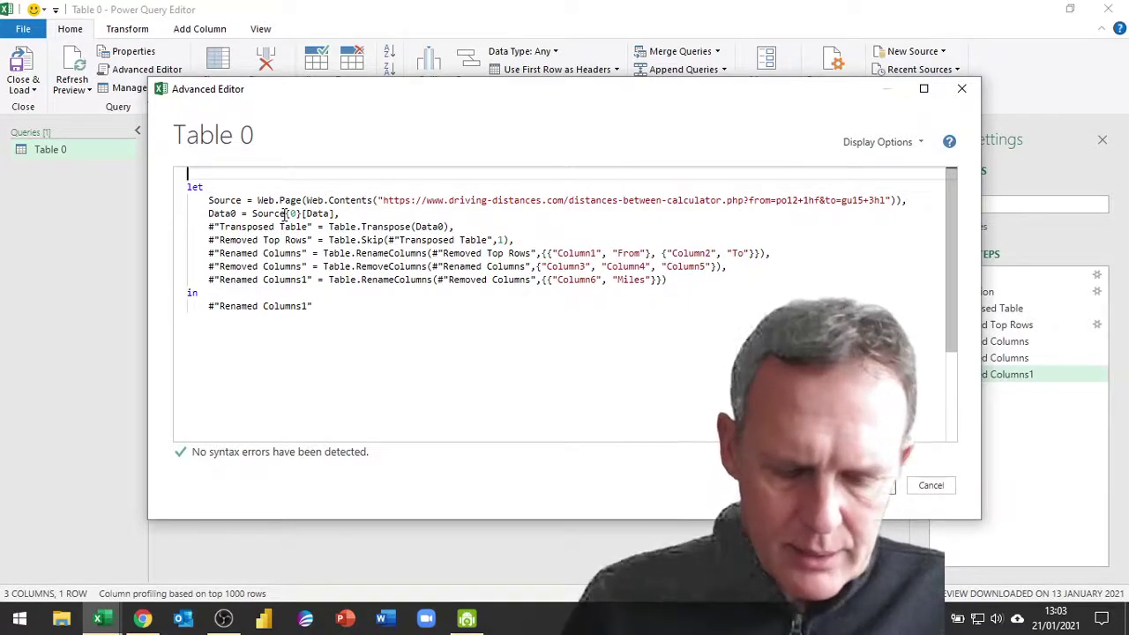
{"action": "type", "text": "()"}
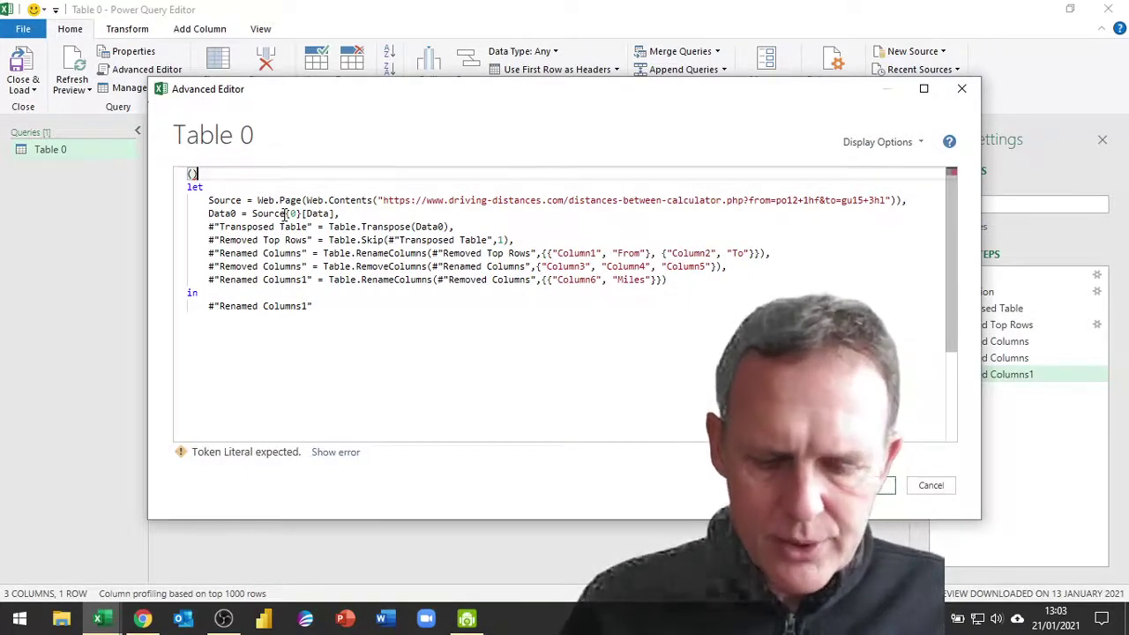
{"action": "type", "text": "=>"}
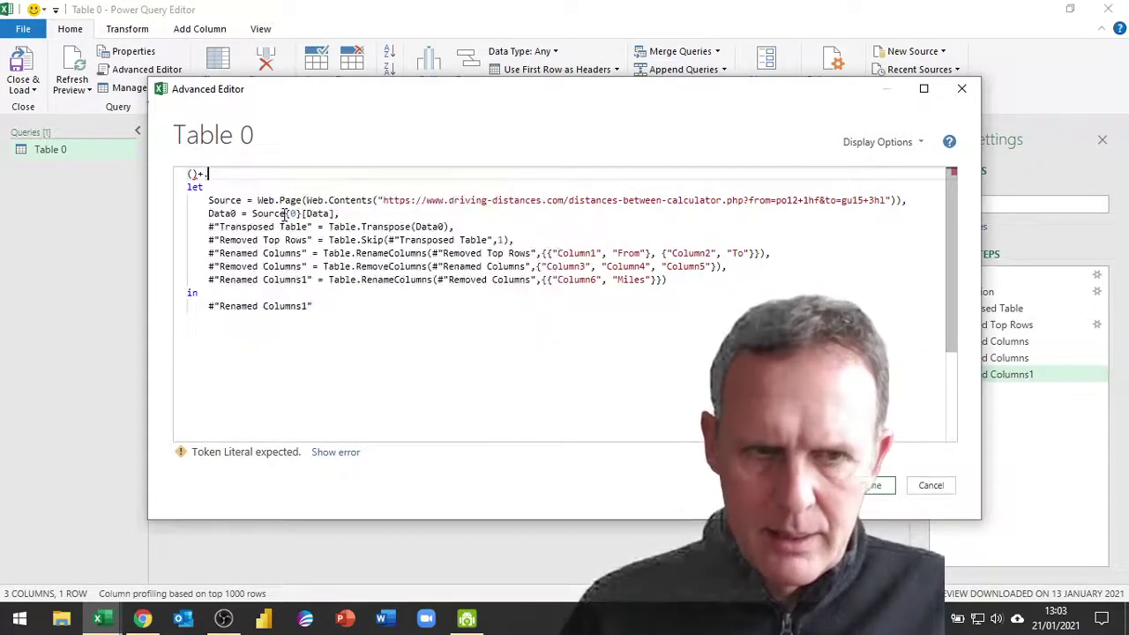
{"action": "key", "text": "Escape"}
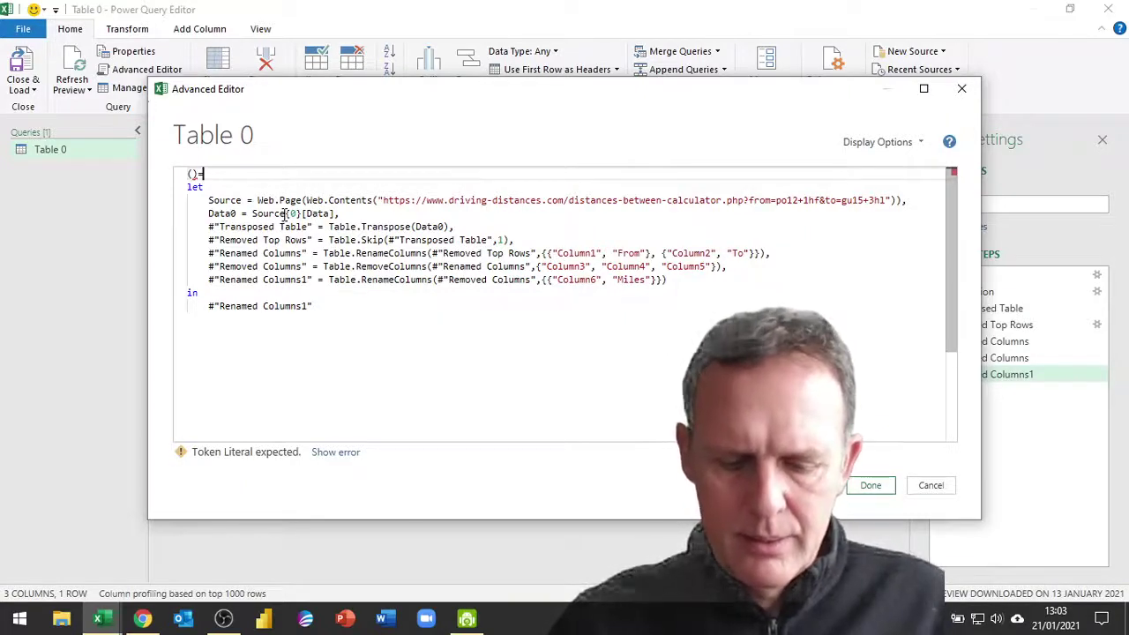
Add Start and End as the function's parameters so the first line reads (Start,End)=>
{"action": "left_click", "coordinate": [192, 174]}
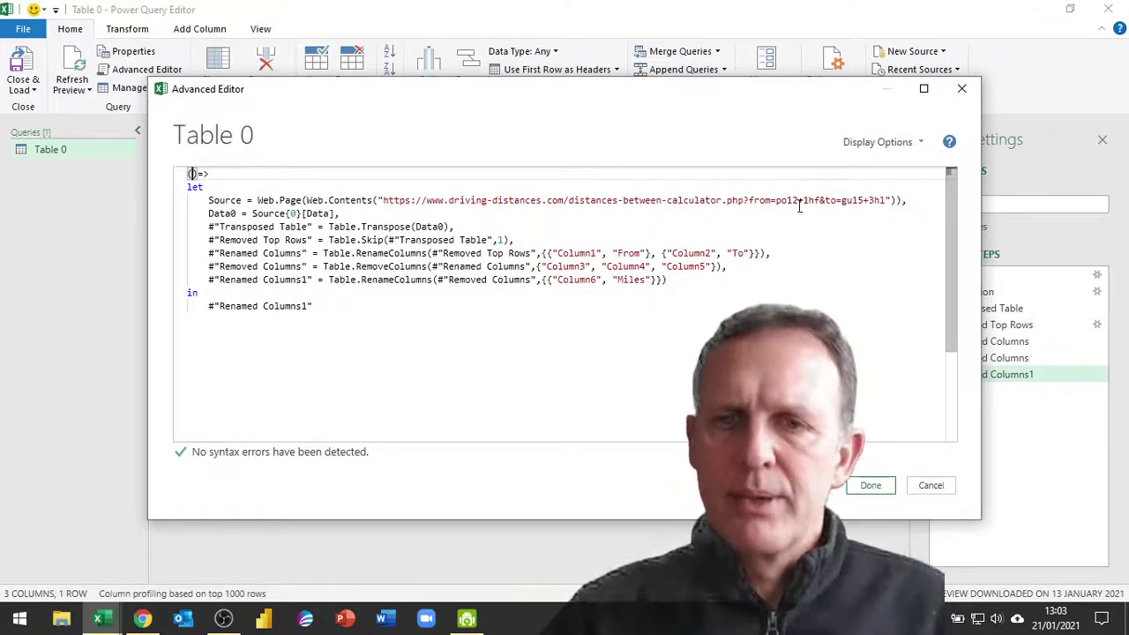
{"action": "left_click_drag", "start_coordinate": [777, 201], "coordinate": [887, 200]}
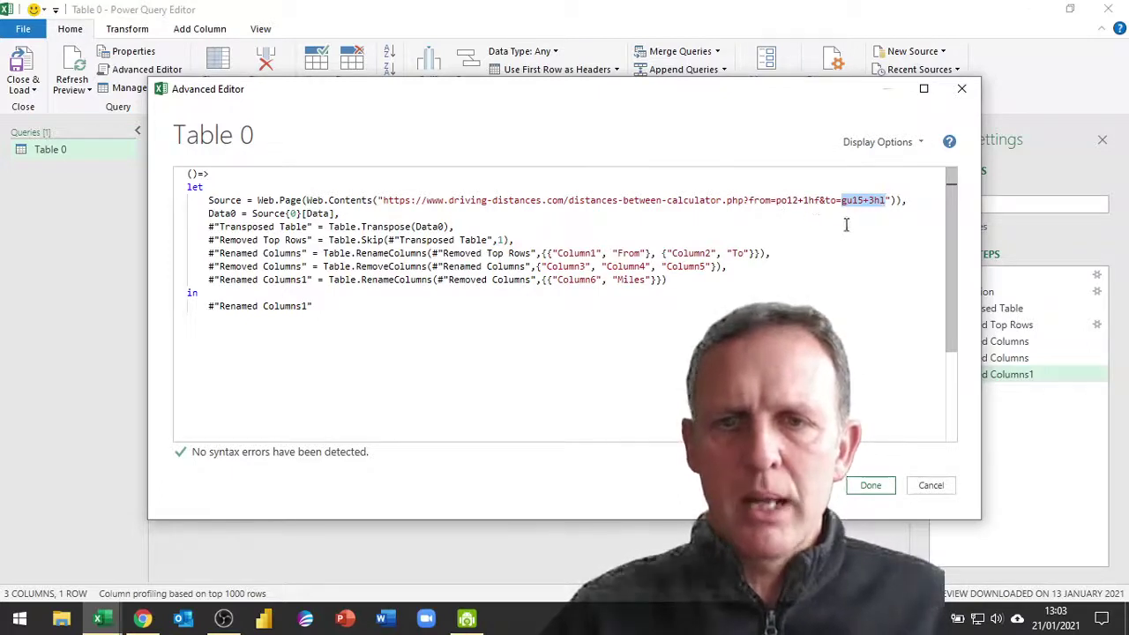
{"action": "left_click", "coordinate": [191, 173]}
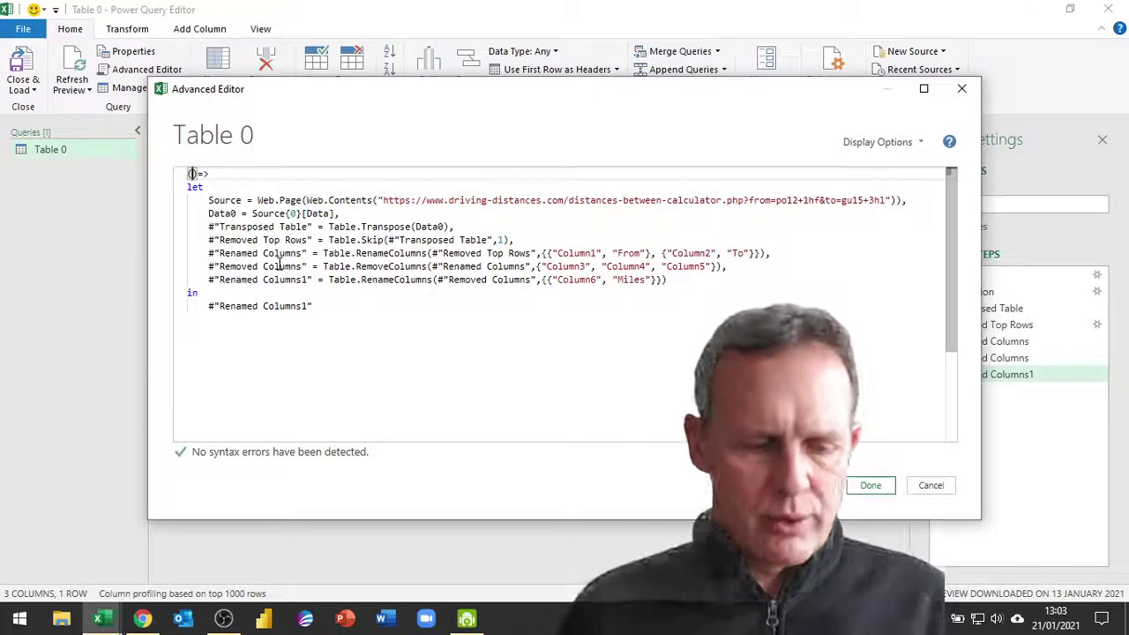
{"action": "type", "text": "Start,"}
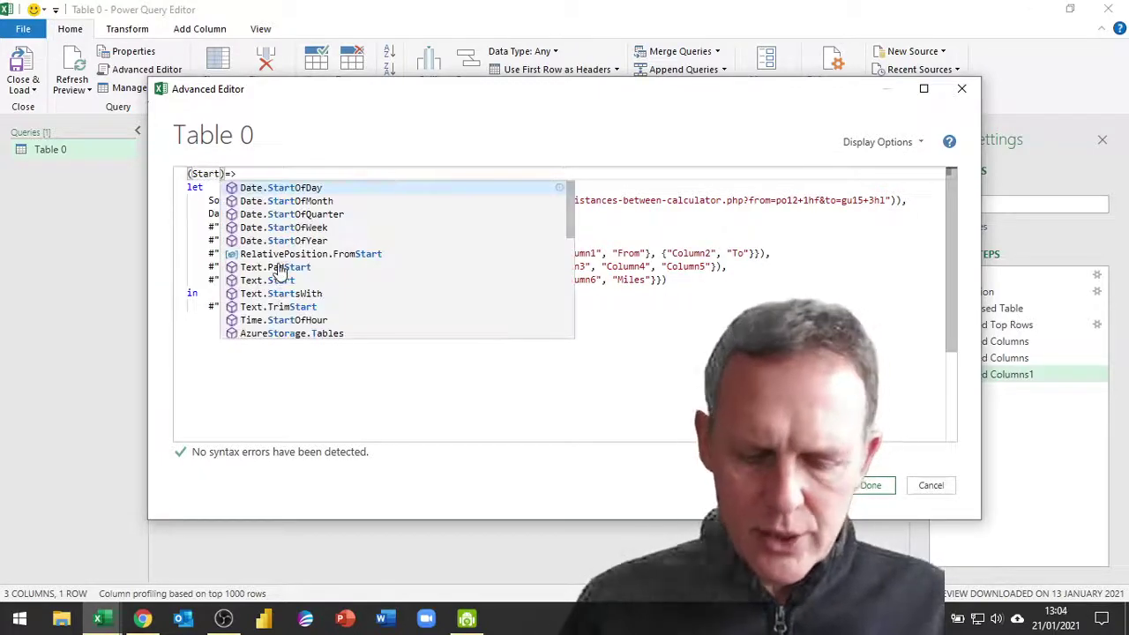
{"action": "type", "text": "End"}
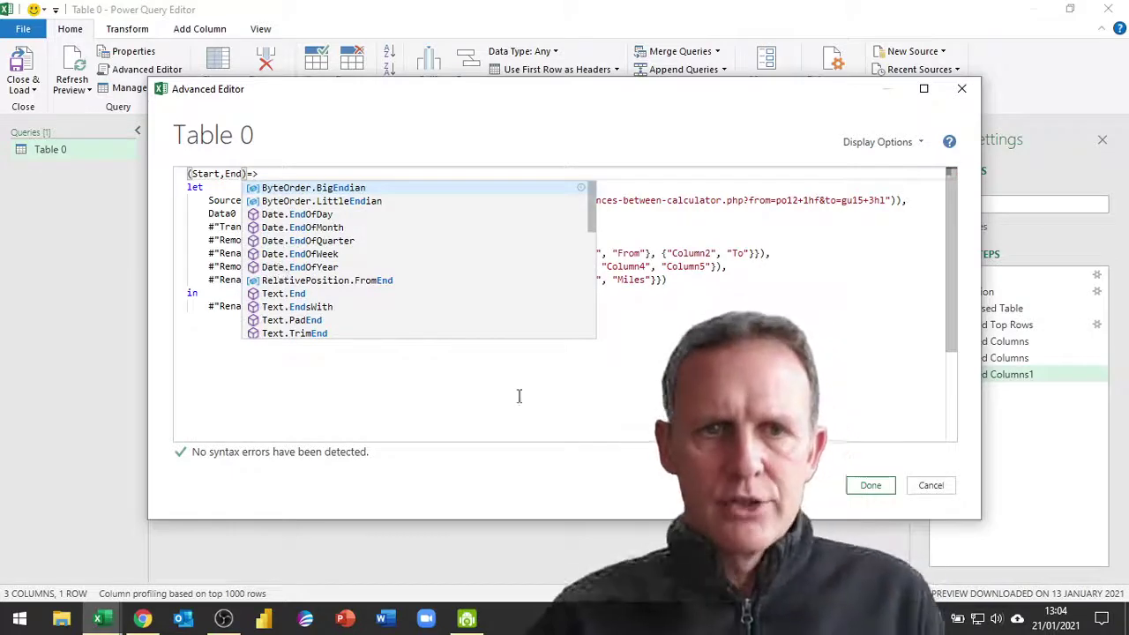
{"action": "key", "text": "Escape"}
{"action": "left_click", "coordinate": [508, 362]}
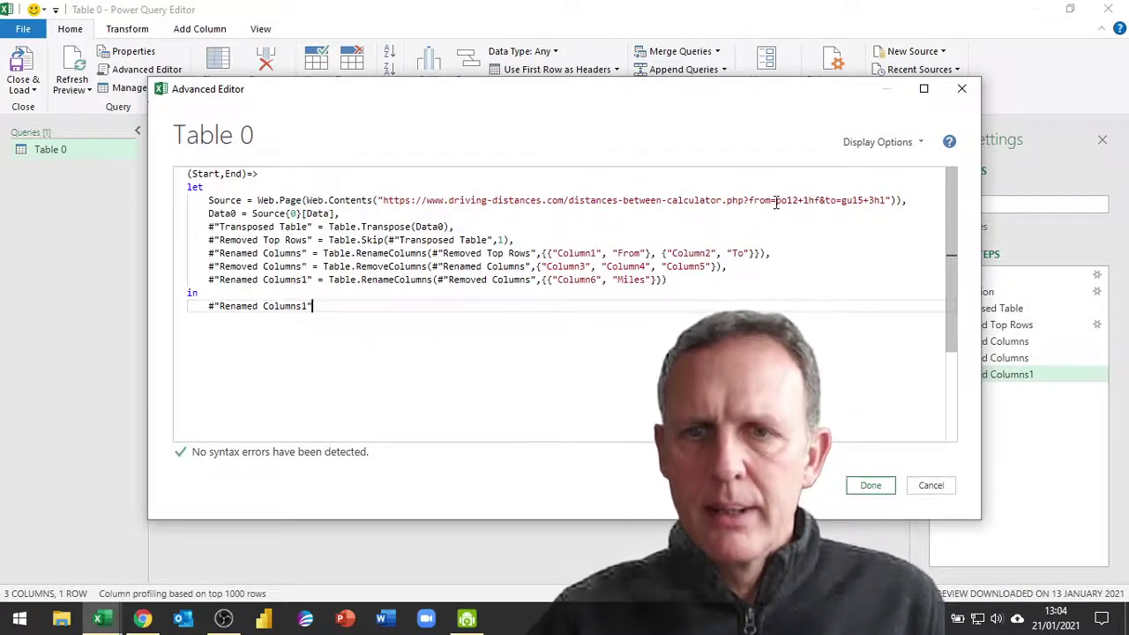
Replace the hard-coded from postcode in the Source URL with the Start parameter, joined as " & Start & " before &to=
{"action": "left_click_drag", "start_coordinate": [777, 200], "coordinate": [815, 200]}
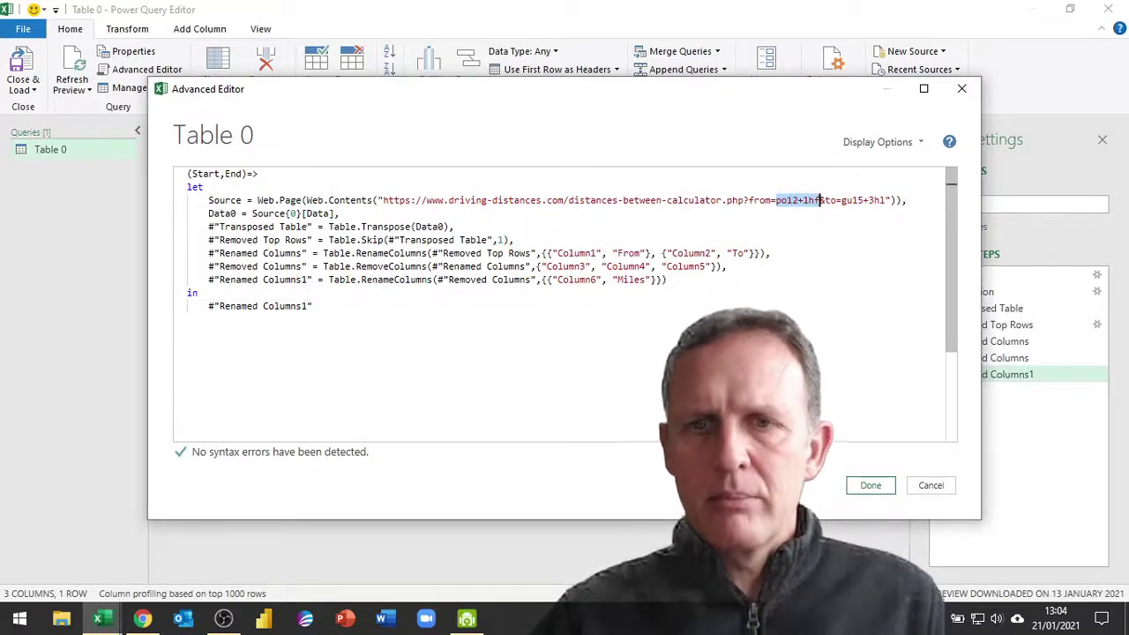
{"action": "key", "text": "BackSpace"}
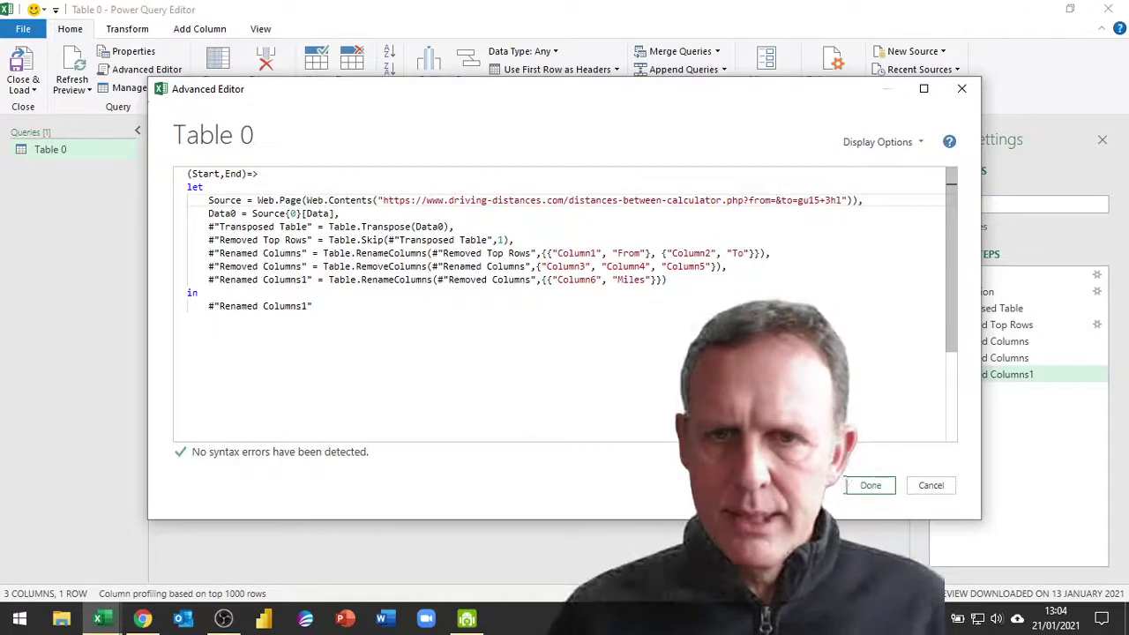
{"action": "type", "text": "\""}
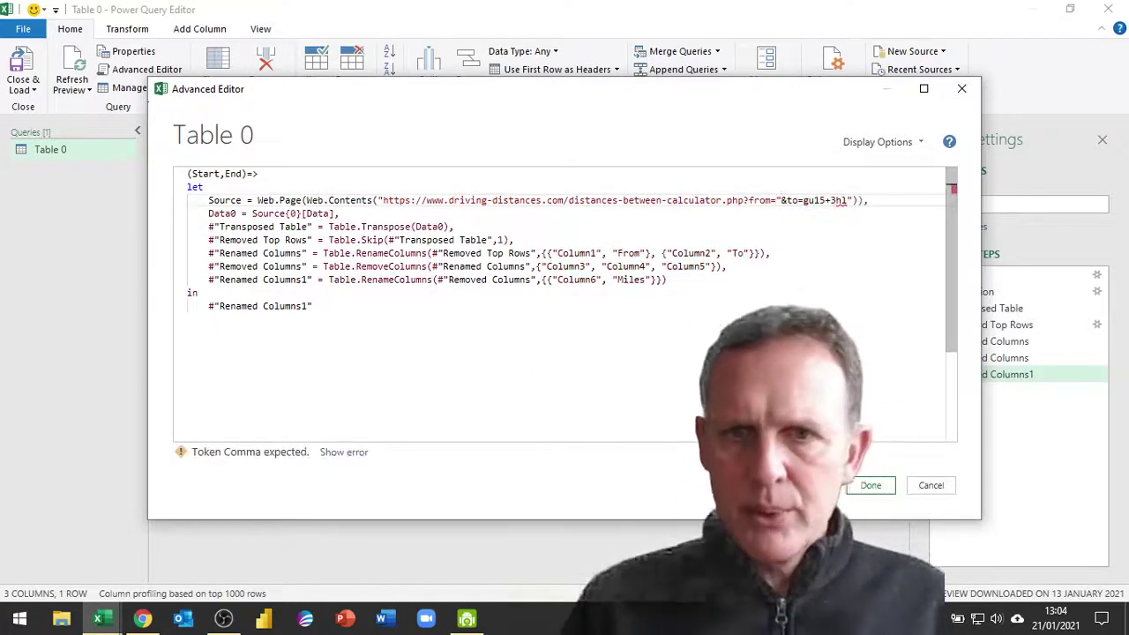
{"action": "type", "text": " & "}
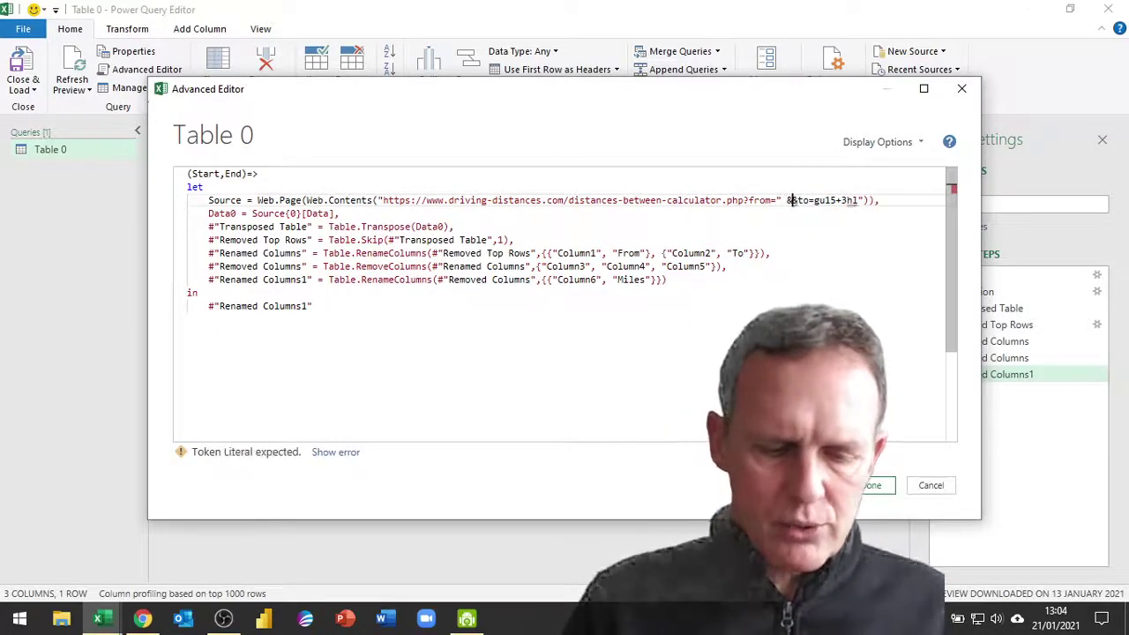
{"action": "type", "text": "Start"}
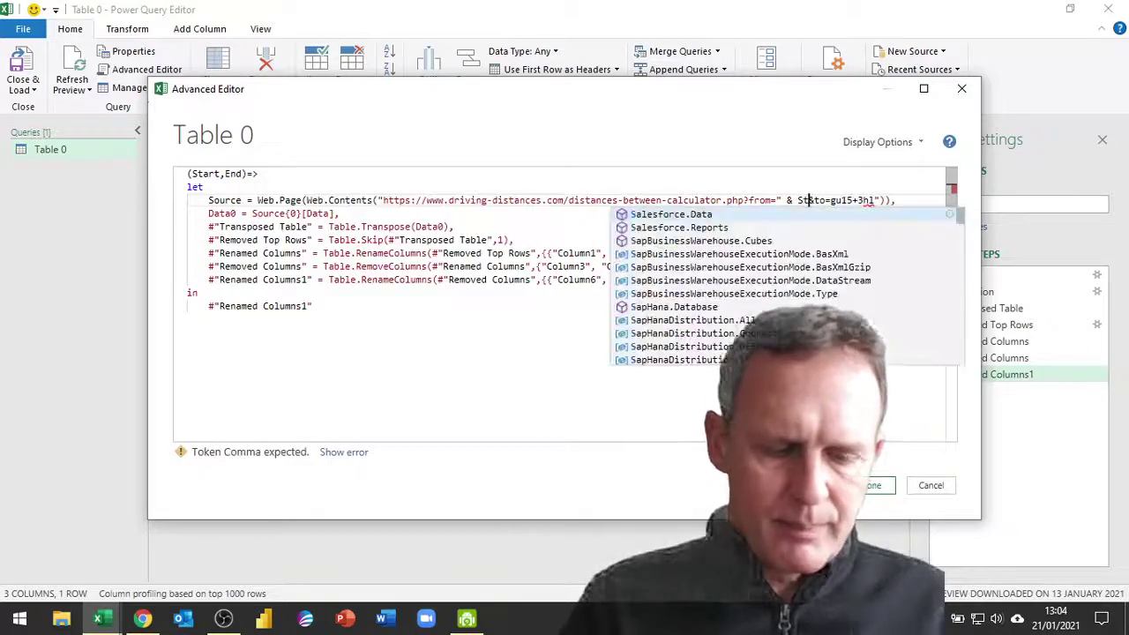
{"action": "key", "text": "Escape"}
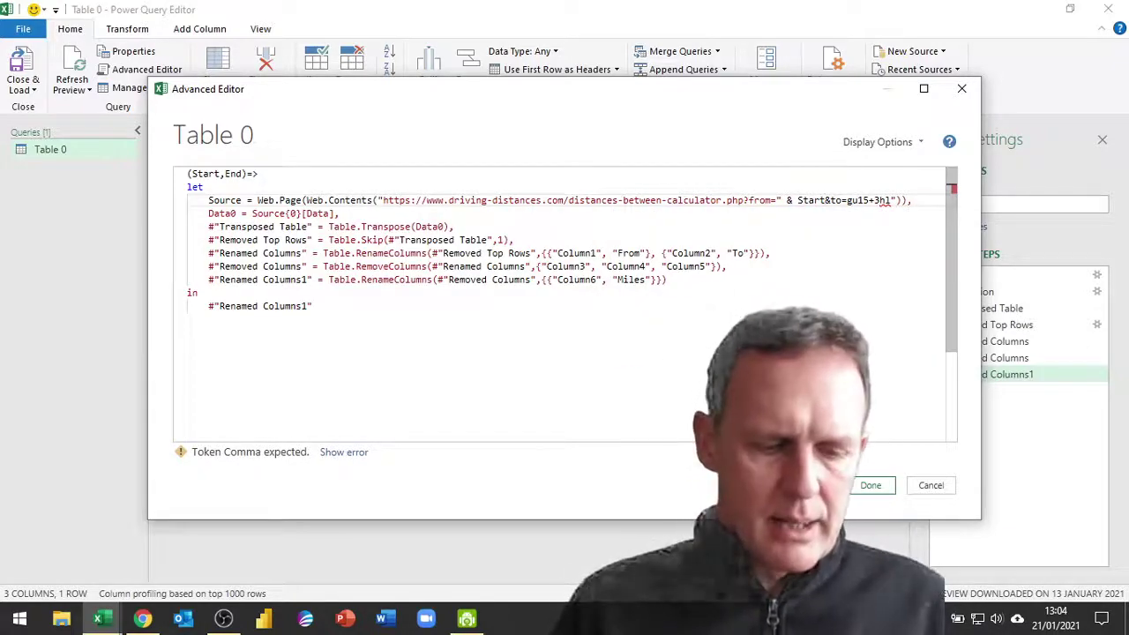
{"action": "type", "text": "& "}
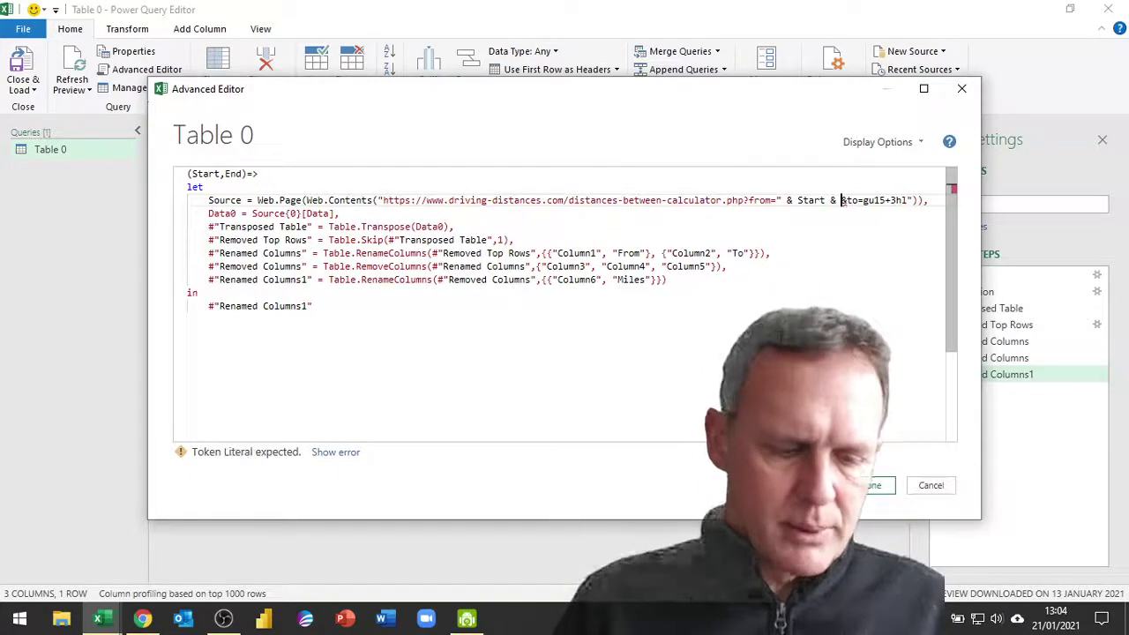
{"action": "type", "text": "\""}
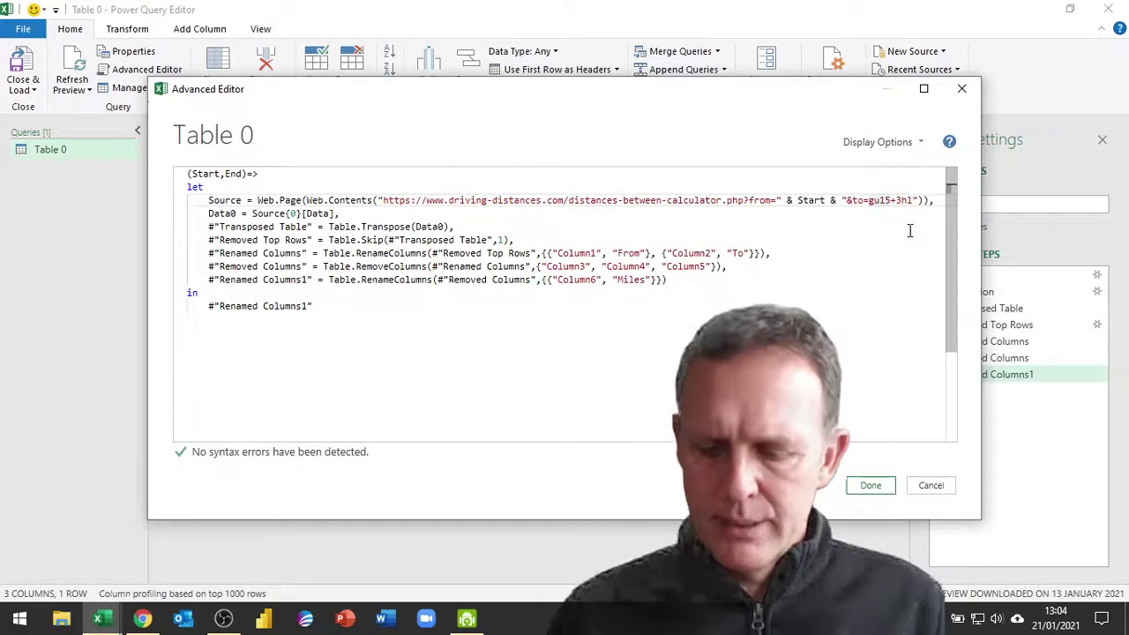
Replace the hard-coded to postcode in the Source URL with & End after "&to=" and apply the function code
{"action": "key", "text": "Delete"}
{"action": "key", "text": "Delete"}
{"action": "key", "text": "Delete"}
{"action": "key", "text": "Delete"}
{"action": "key", "text": "Delete"}
{"action": "key", "text": "Delete"}
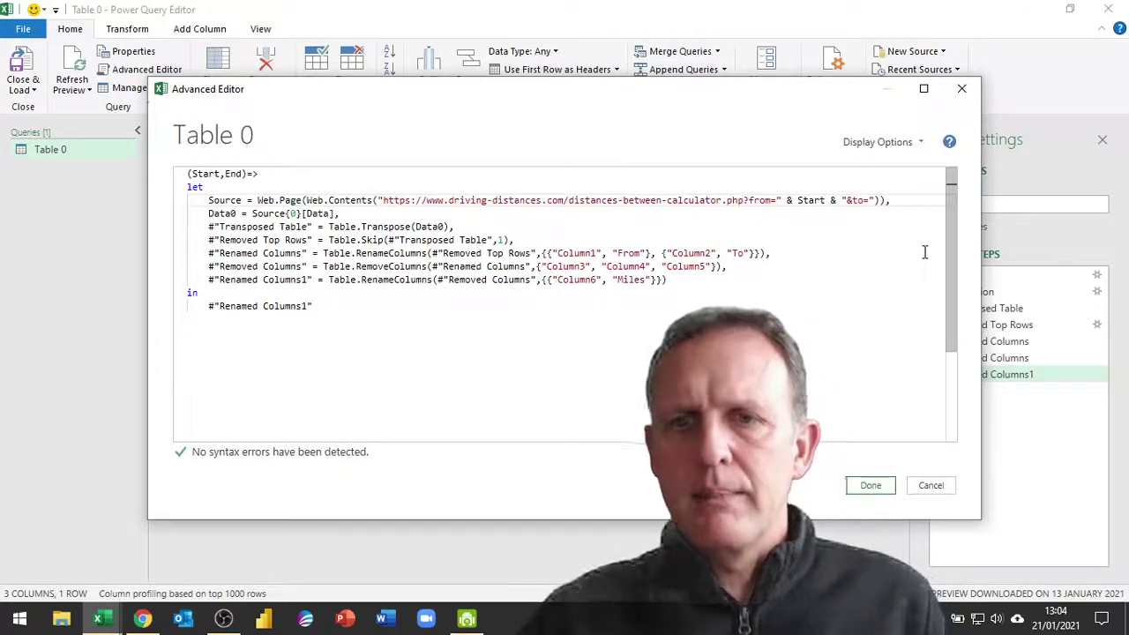
{"action": "left_click", "coordinate": [875, 200]}
{"action": "type", "text": "& "}
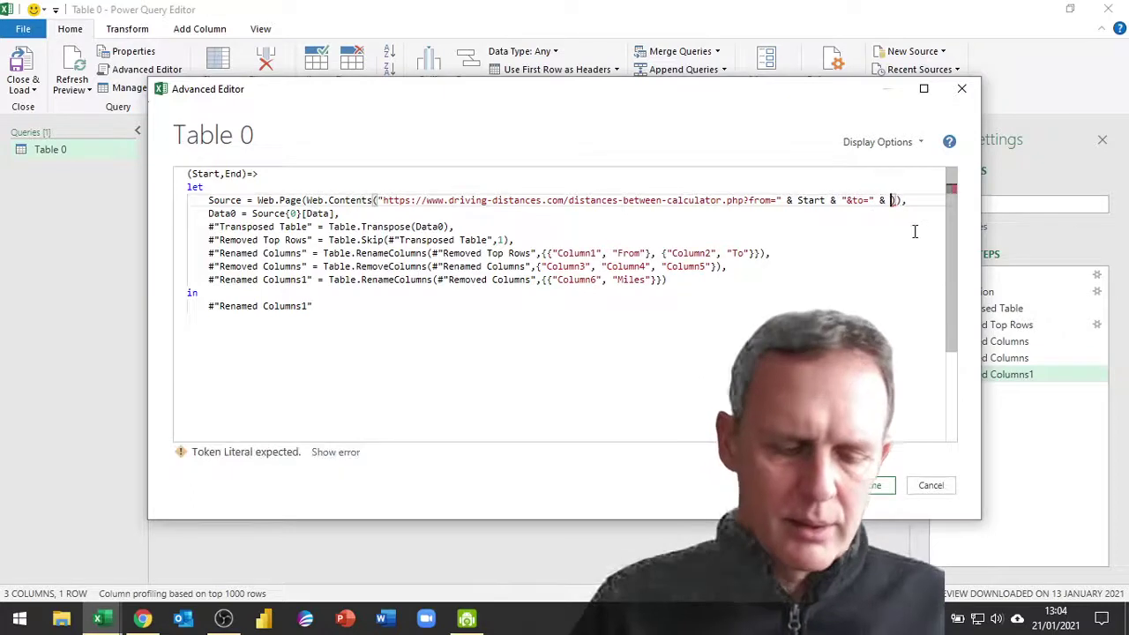
{"action": "type", "text": "End"}
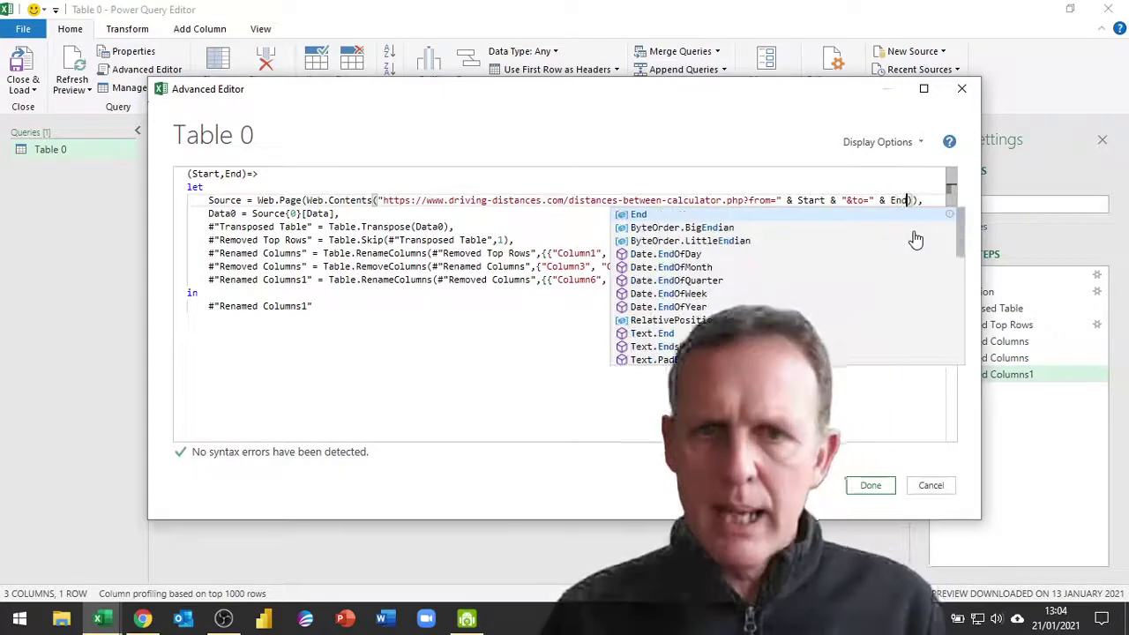
{"action": "key", "text": "Escape"}
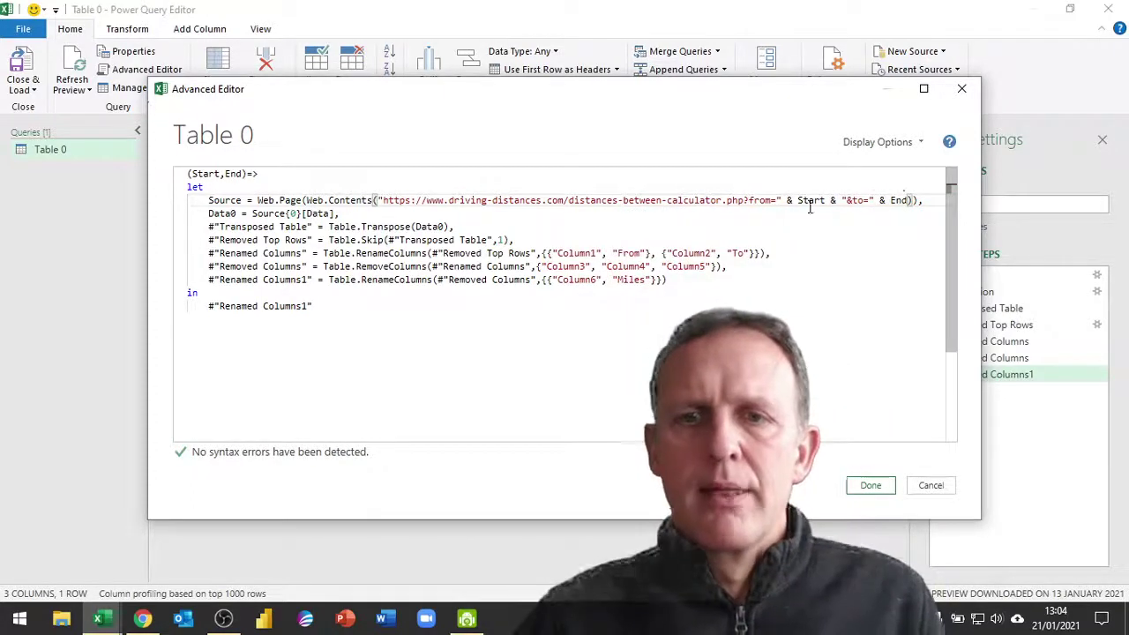
{"action": "left_click", "coordinate": [920, 200]}
{"action": "type", "text": ","}
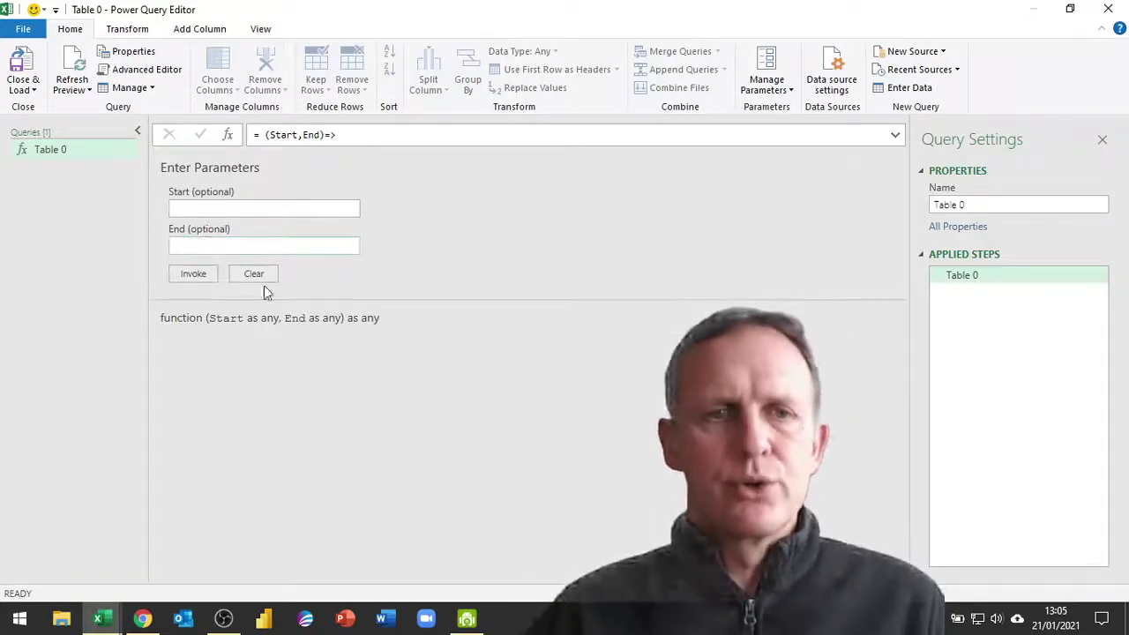
Close and load the Table 0 function back to the workbook
{"action": "left_click", "coordinate": [28, 89]}
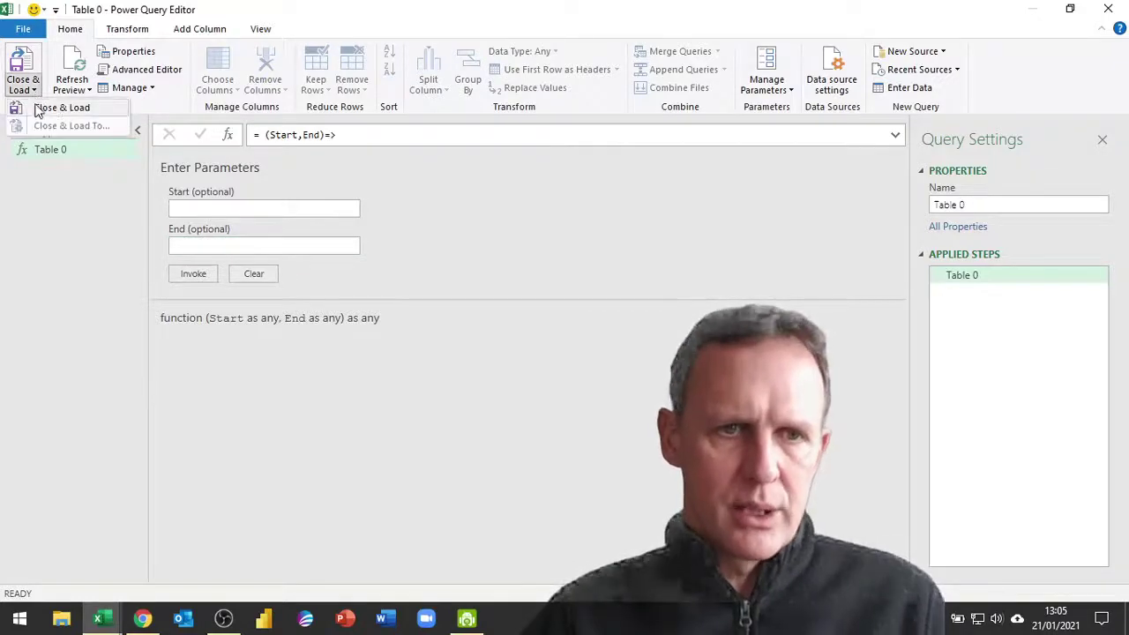
{"action": "left_click", "coordinate": [56, 109]}
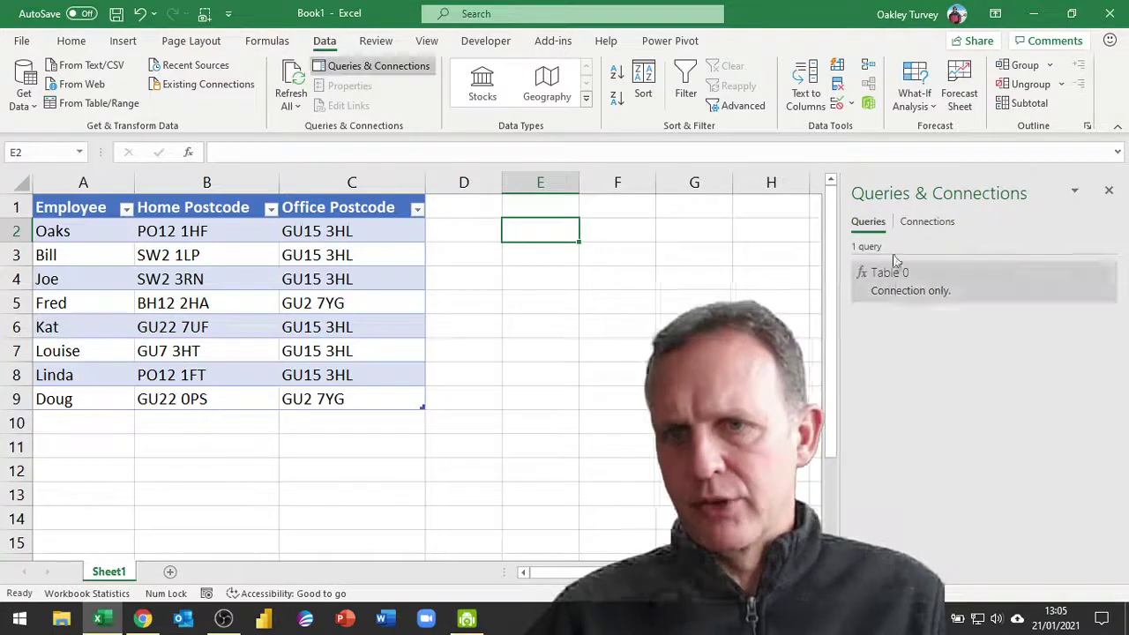
{"action": "mouse_move", "coordinate": [897, 286]}
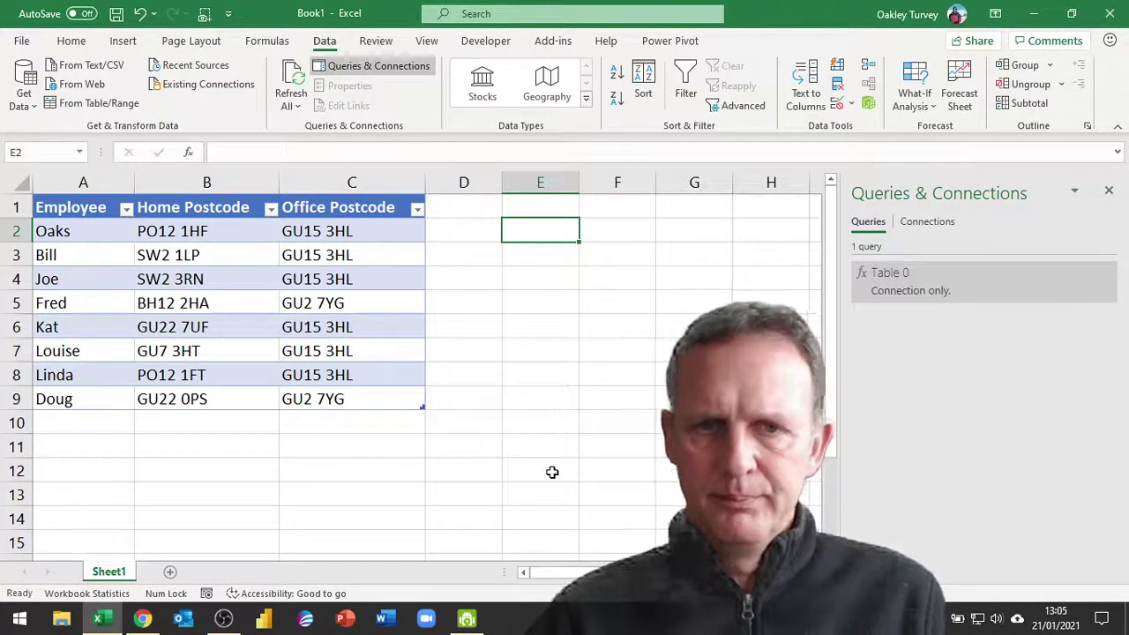
Load the employee postcode table into Power Query and remove its Changed Type step
{"action": "left_click", "coordinate": [183, 309]}
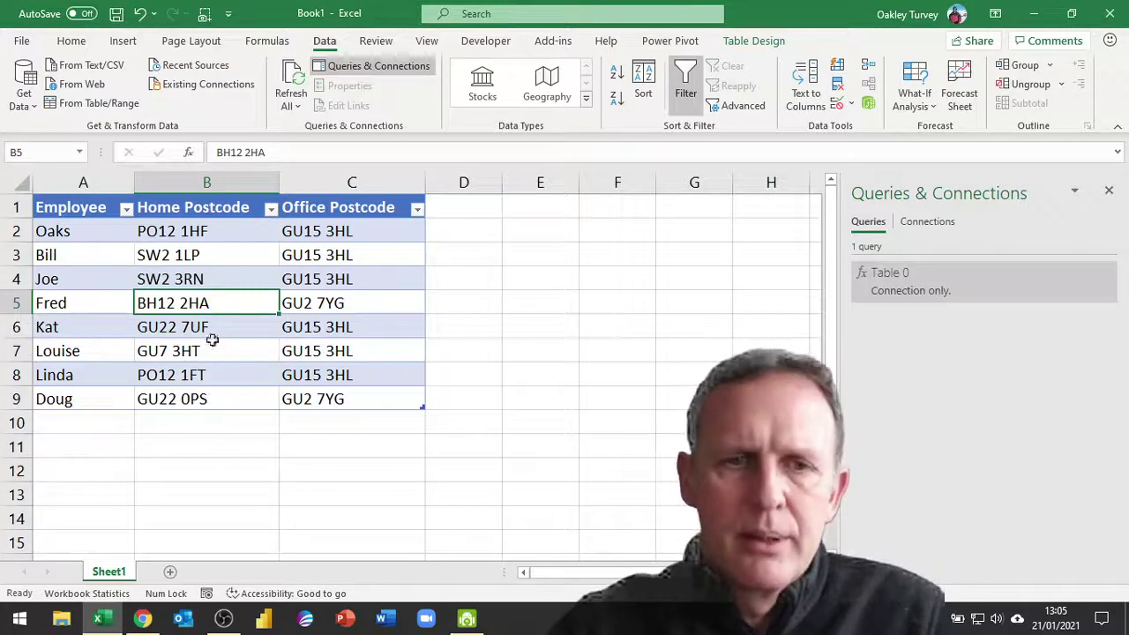
{"action": "right_click", "coordinate": [198, 303]}
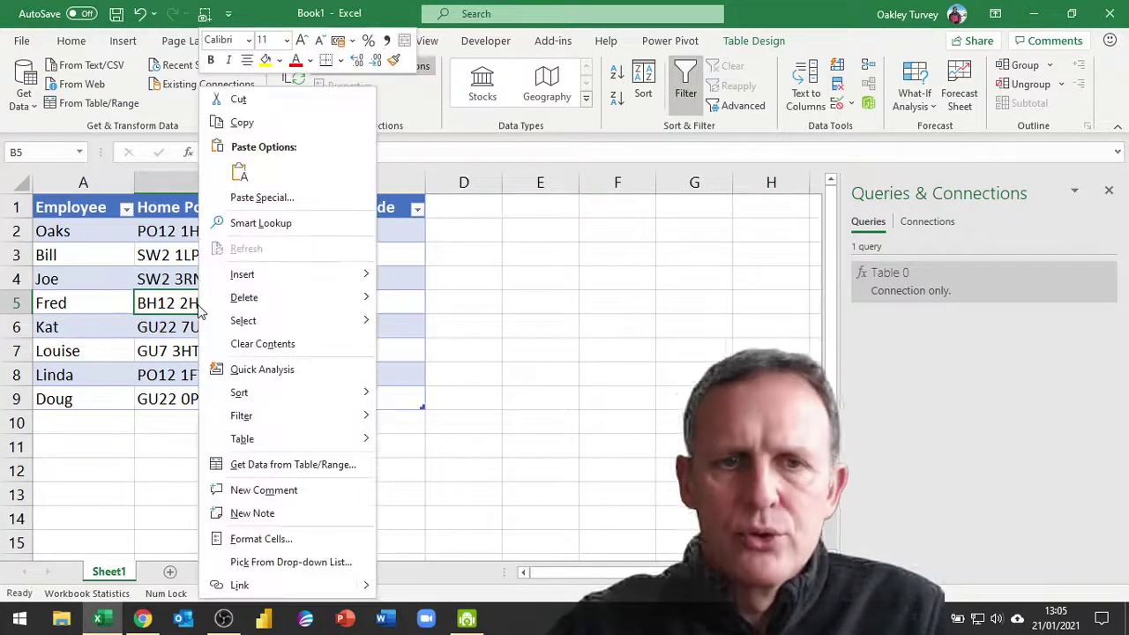
{"action": "left_click", "coordinate": [286, 465]}
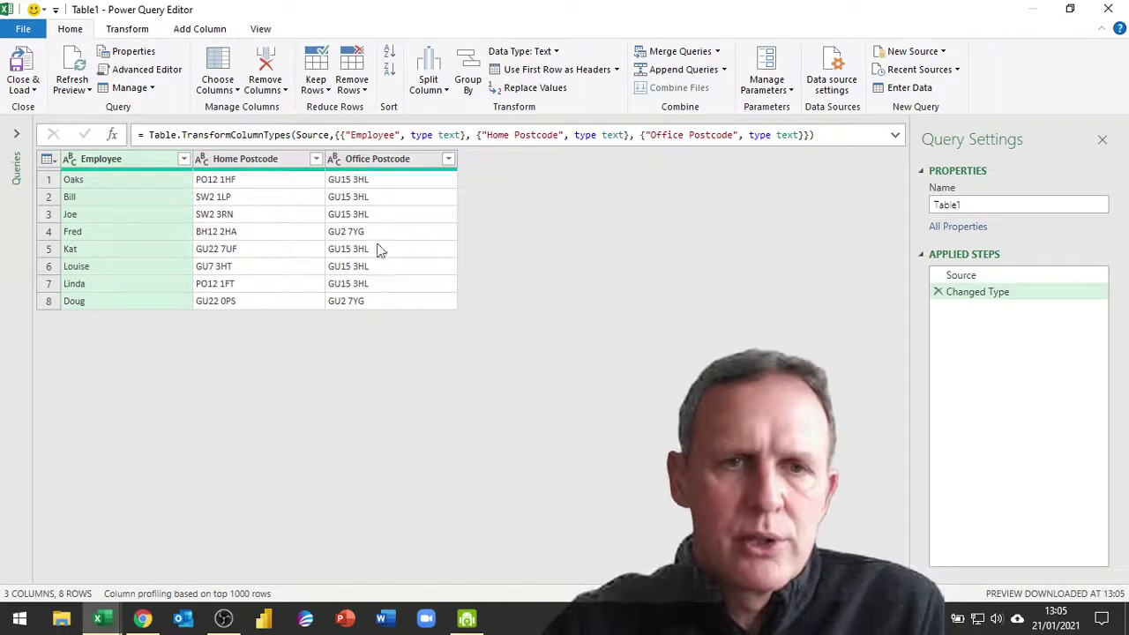
{"action": "left_click", "coordinate": [938, 292]}
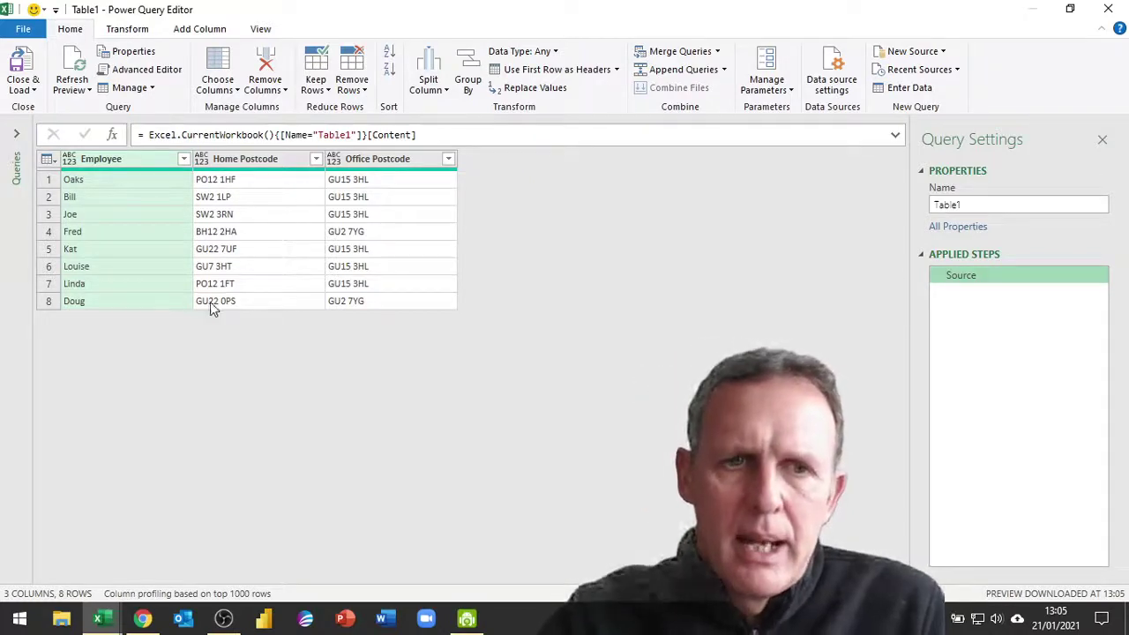
Replace every space with + in the Home Postcode and Office Postcode columns
{"action": "left_click", "coordinate": [269, 160]}
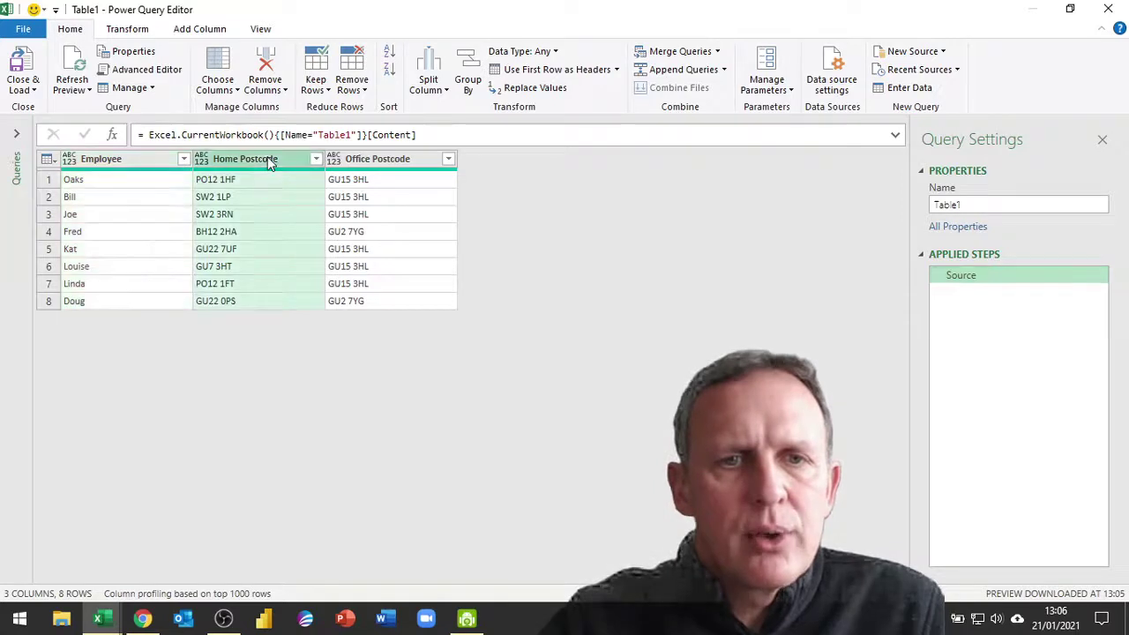
{"action": "left_click", "coordinate": [377, 163], "text": "ctrl"}
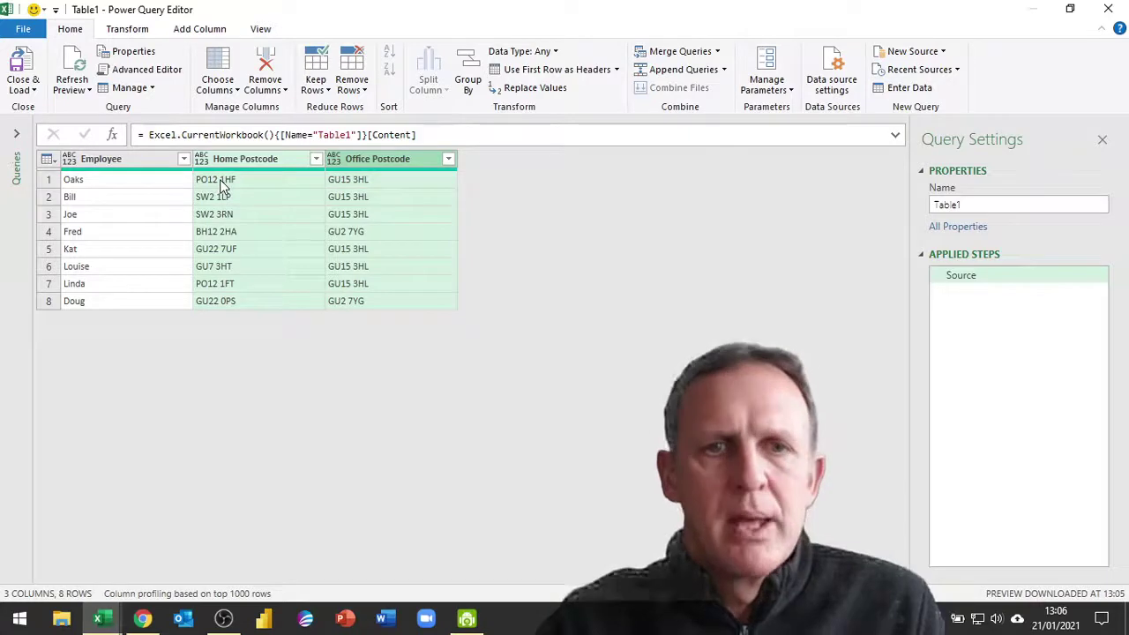
{"action": "left_click", "coordinate": [129, 31]}
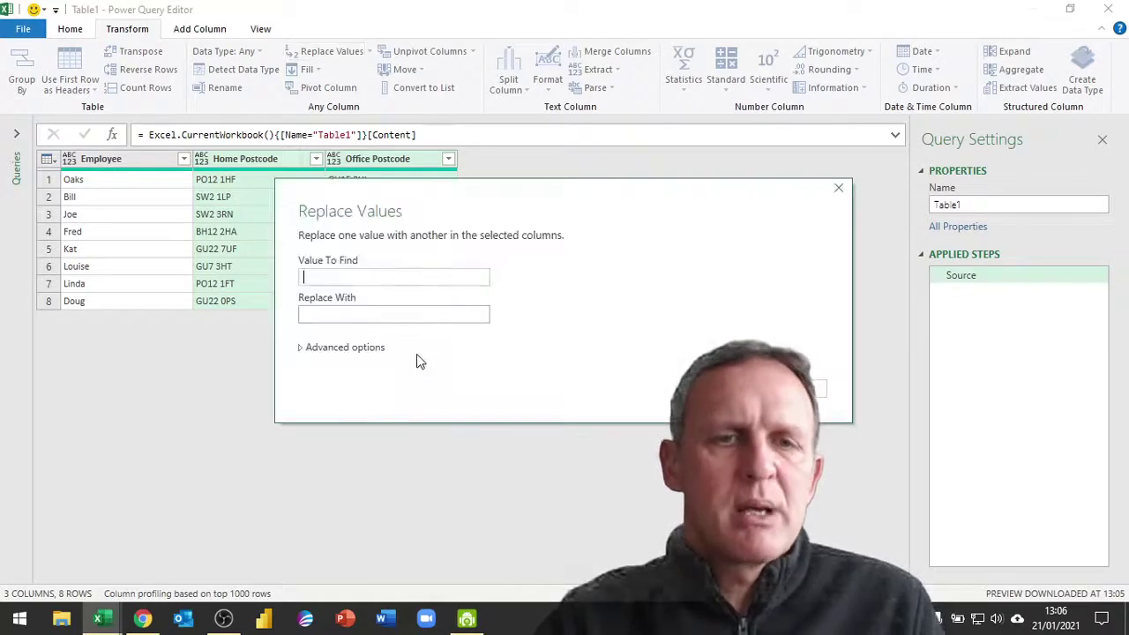
{"action": "left_click", "coordinate": [353, 316]}
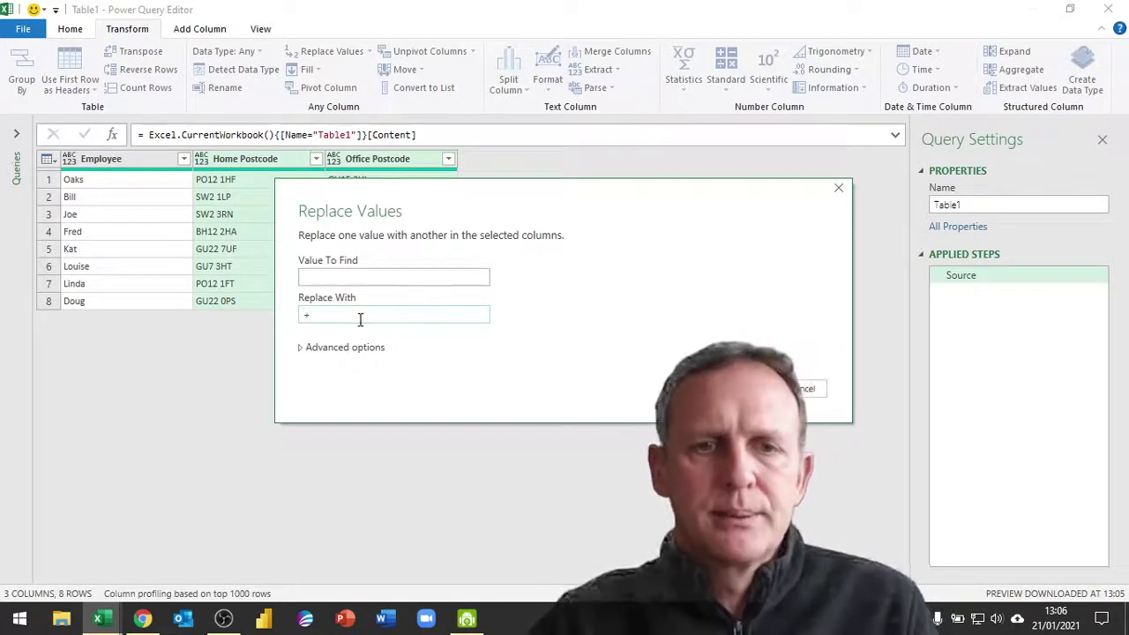
{"action": "key", "text": "Return"}
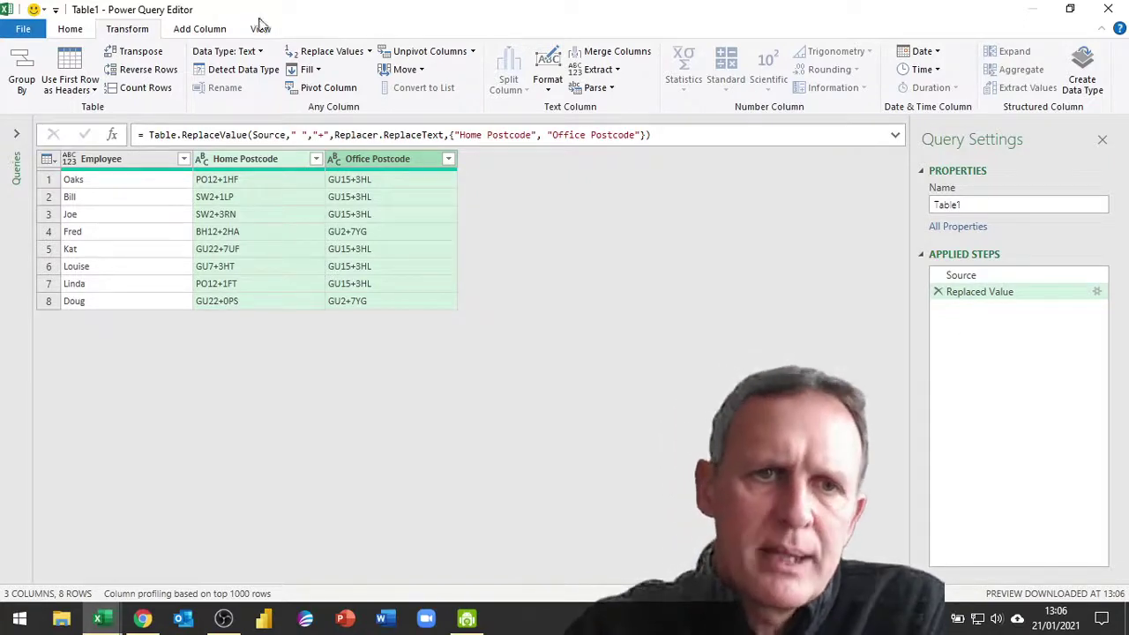
Invoke the Table 0 function as a new Distance column, using Home Postcode as Start and Office Postcode as End
{"action": "left_click", "coordinate": [201, 29]}
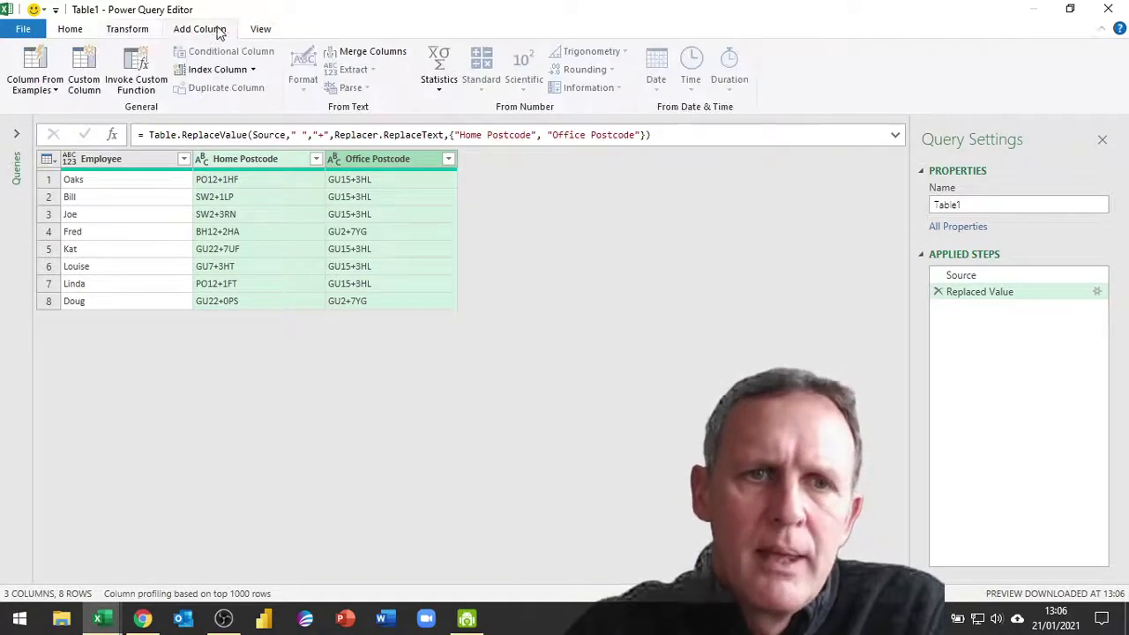
{"action": "left_click", "coordinate": [134, 75]}
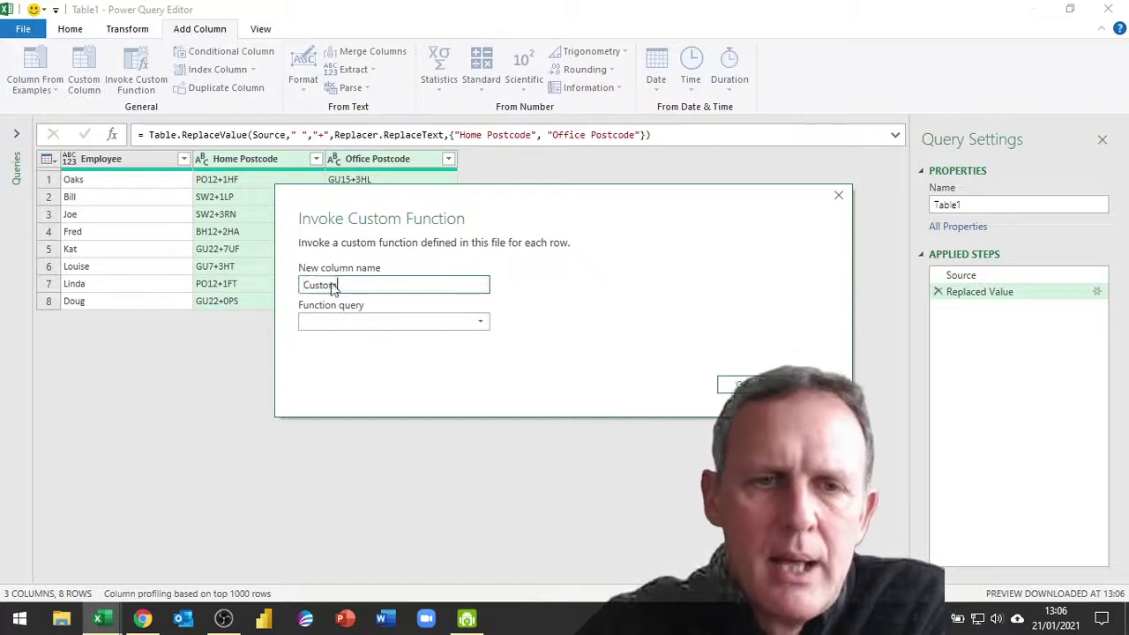
{"action": "double_click", "coordinate": [323, 284]}
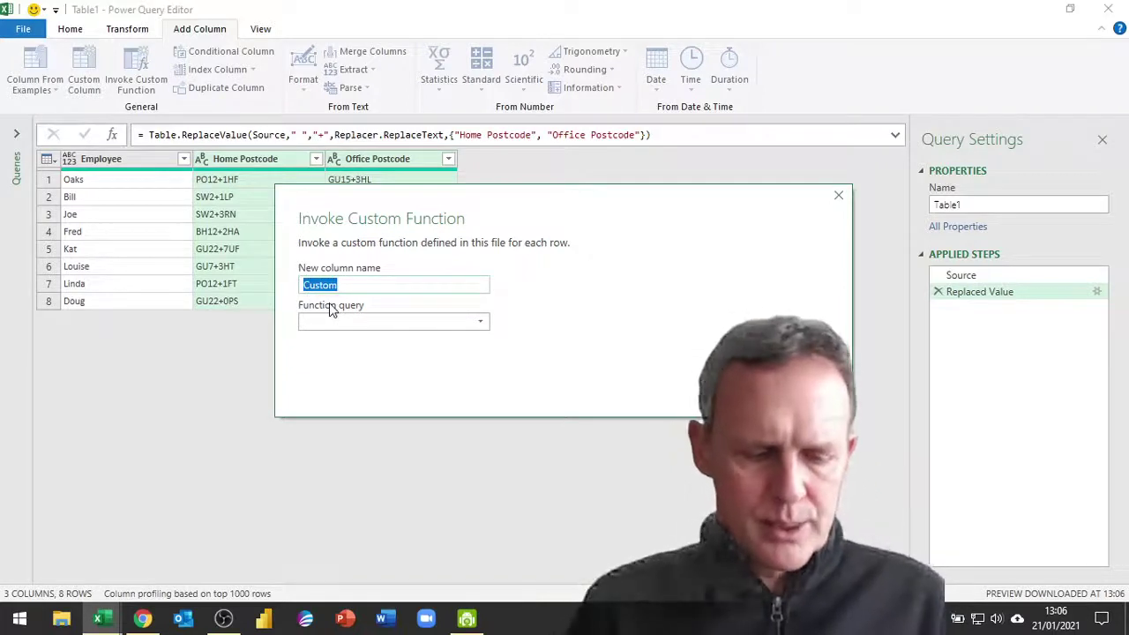
{"action": "type", "text": "Distan"}
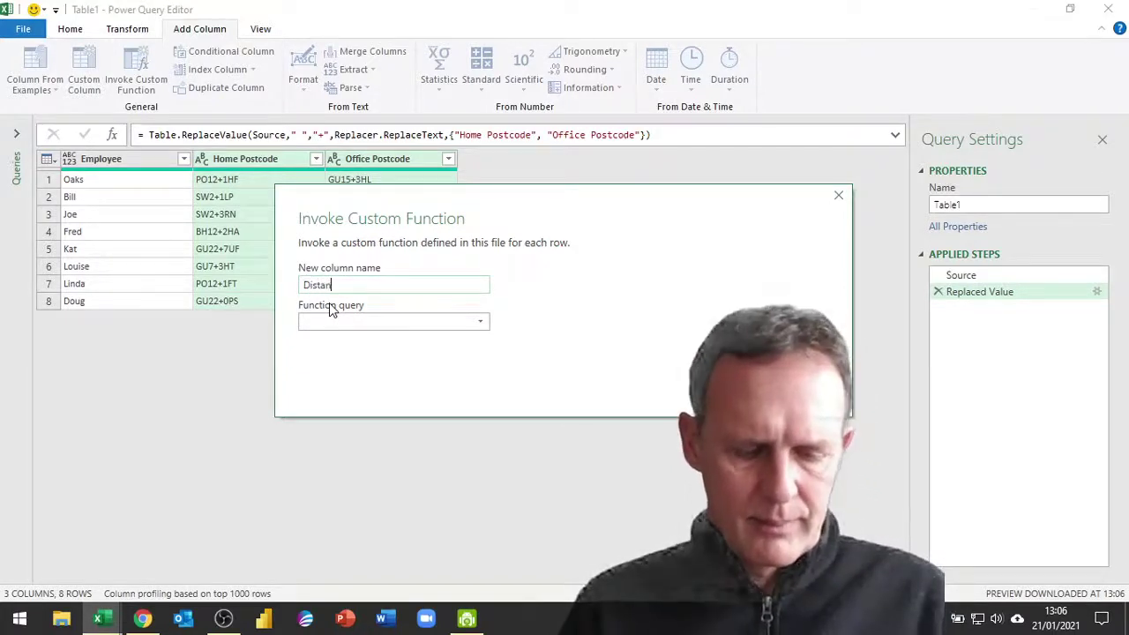
{"action": "type", "text": "ce"}
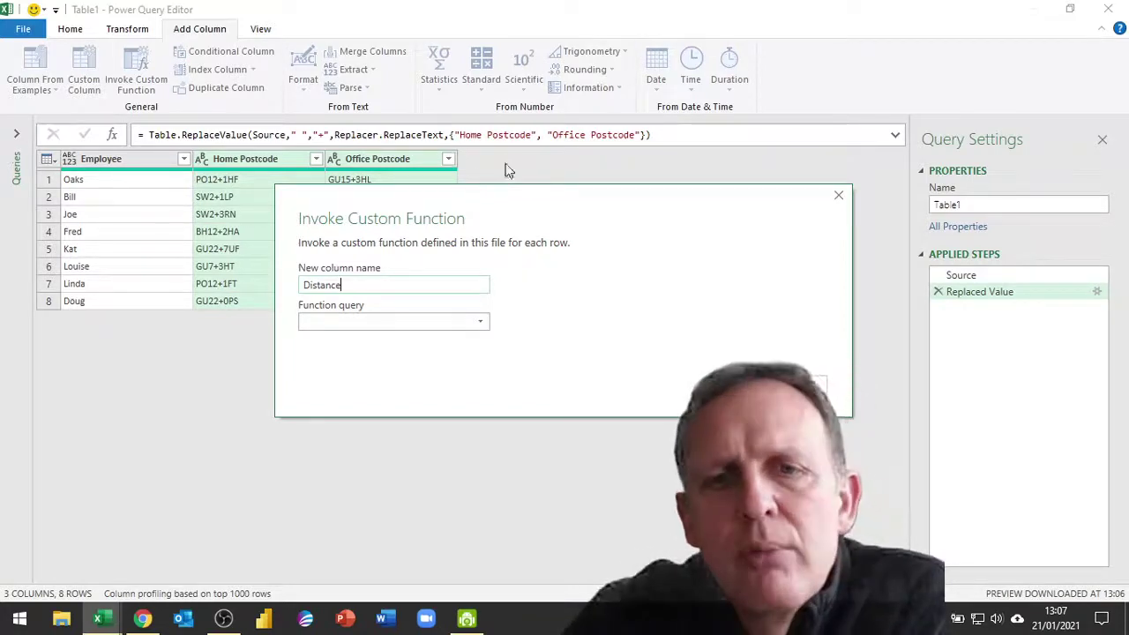
{"action": "left_click", "coordinate": [343, 321]}
{"action": "left_click", "coordinate": [328, 341]}
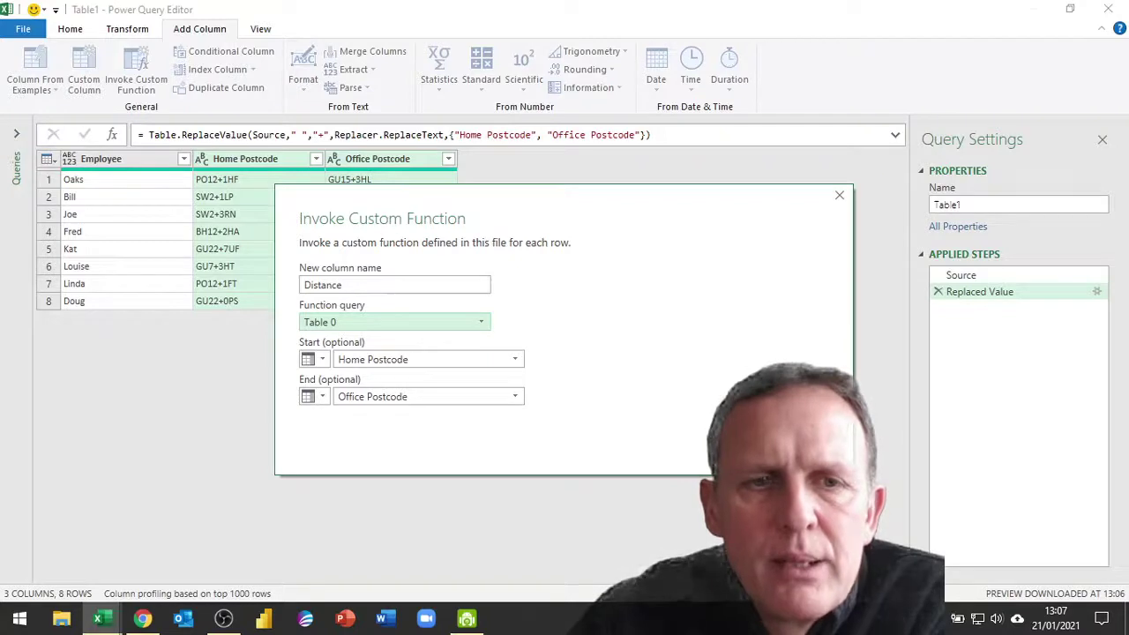
{"action": "key", "text": "Return"}
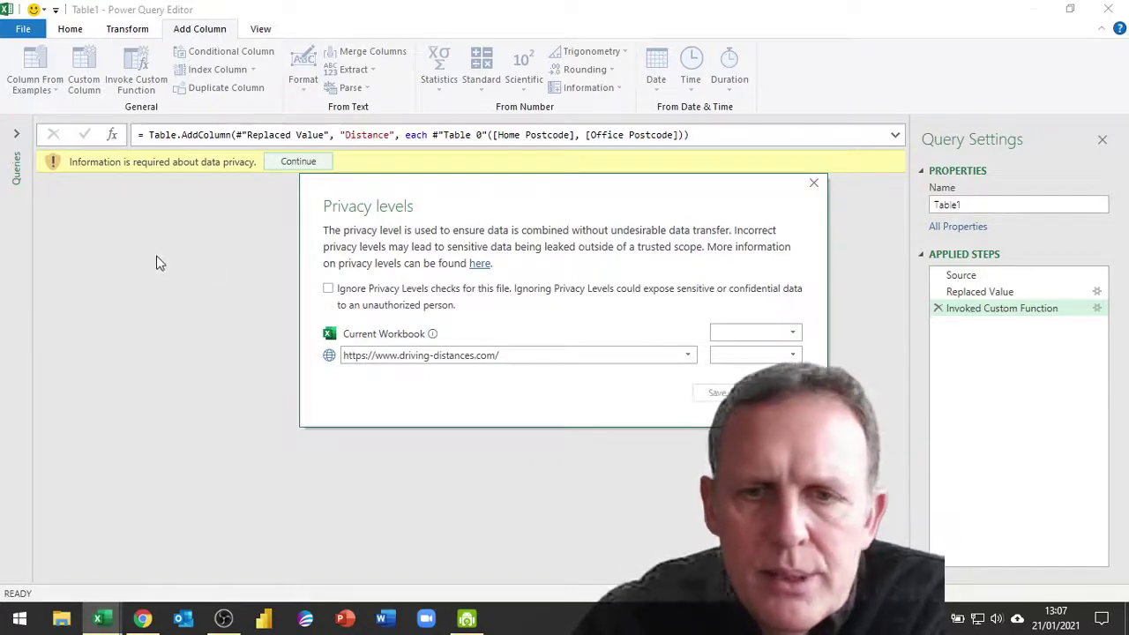
Ignore the privacy level checks for this file, save that choice, and preview the first row's Distance table
{"action": "left_click", "coordinate": [328, 291]}
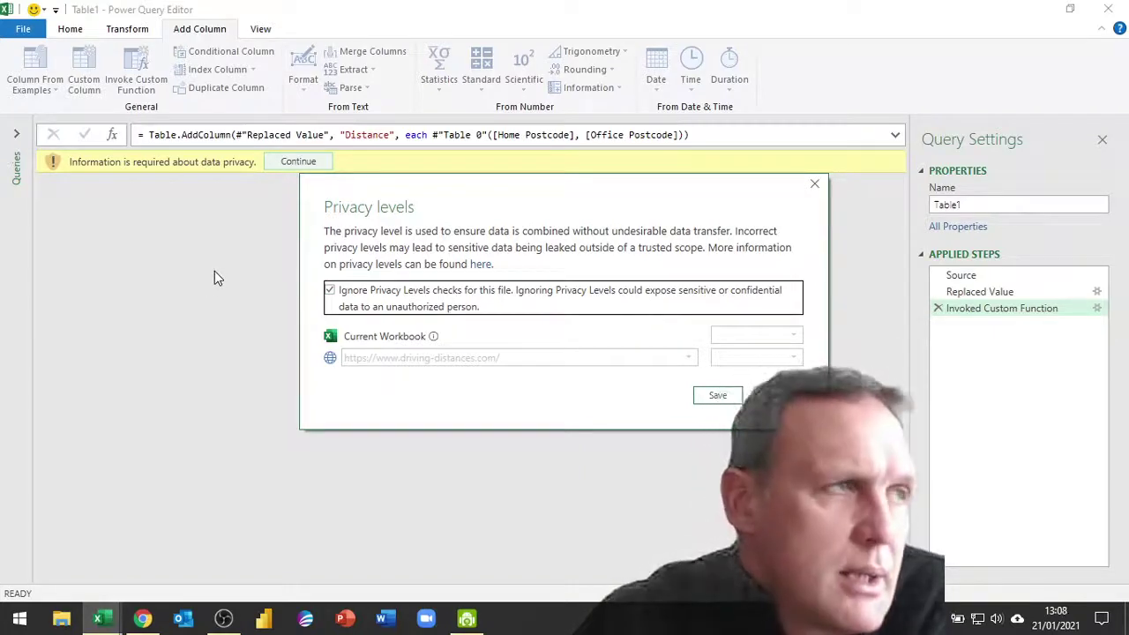
{"action": "left_click", "coordinate": [718, 396]}
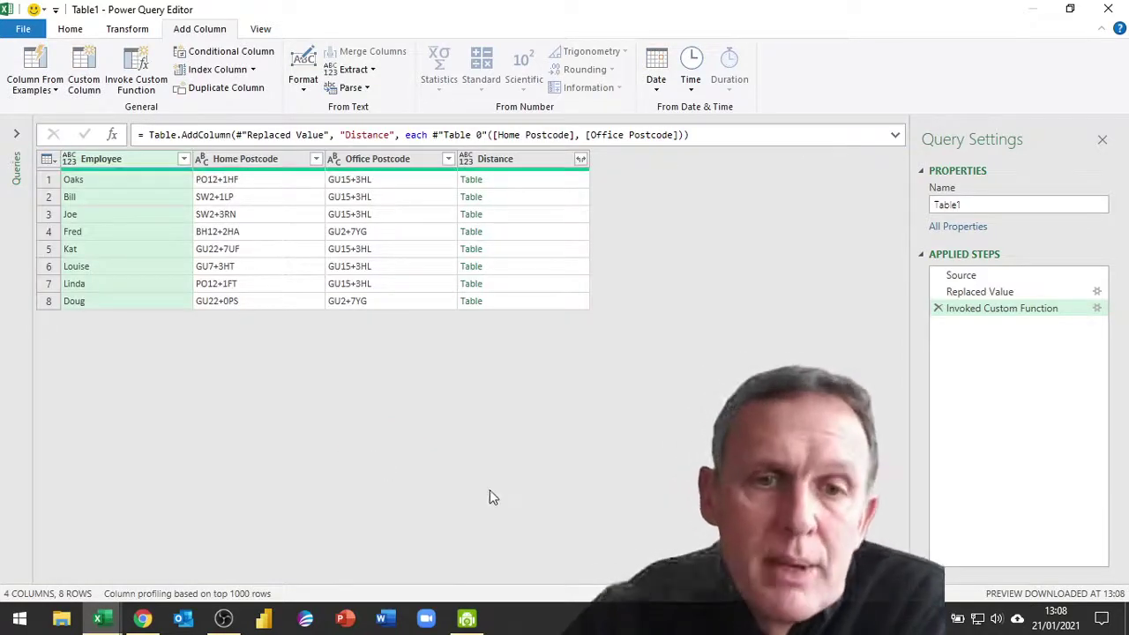
{"action": "left_click", "coordinate": [494, 187]}
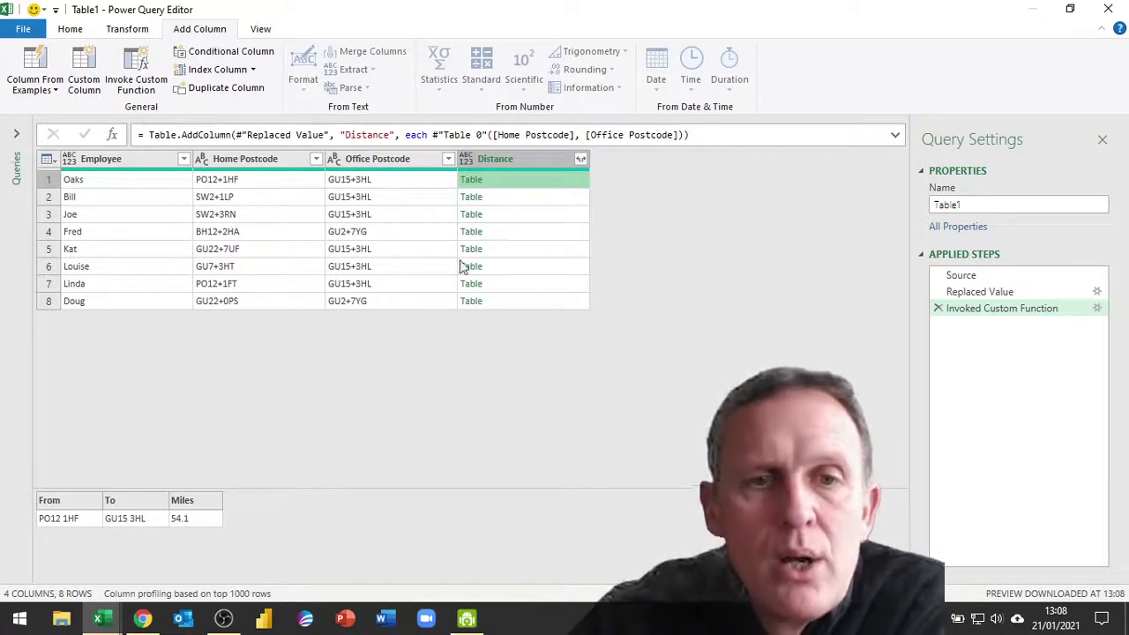
Remove the Home Postcode and Office Postcode columns from the query
{"action": "left_click", "coordinate": [269, 168]}
{"action": "key", "text": "Right"}
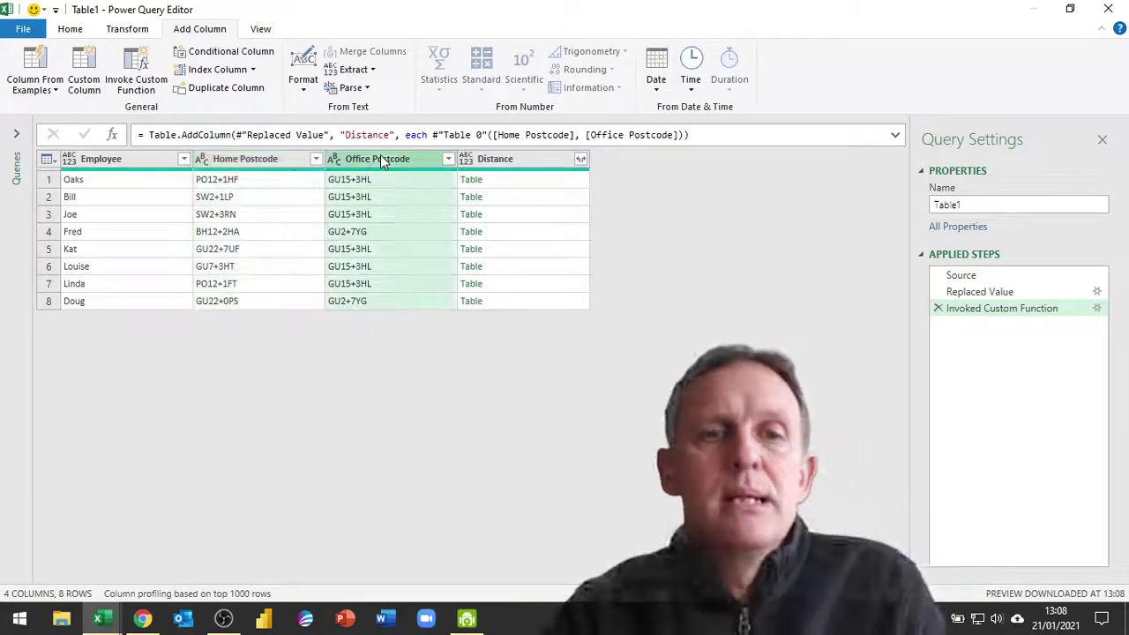
{"action": "left_click", "coordinate": [271, 165], "text": "ctrl"}
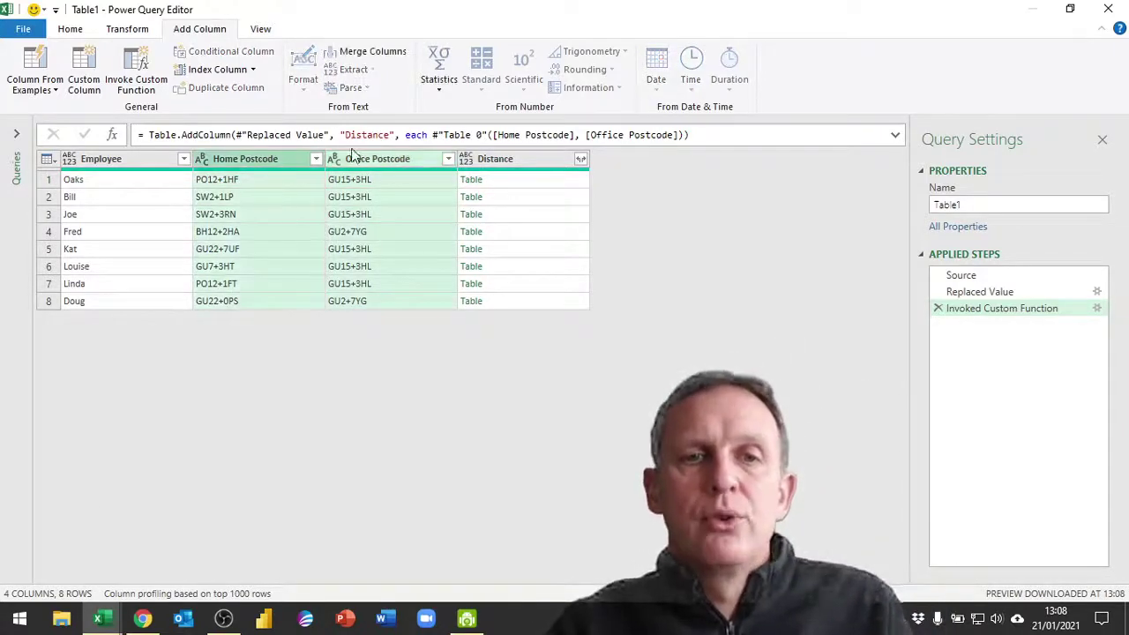
{"action": "left_click", "coordinate": [71, 29]}
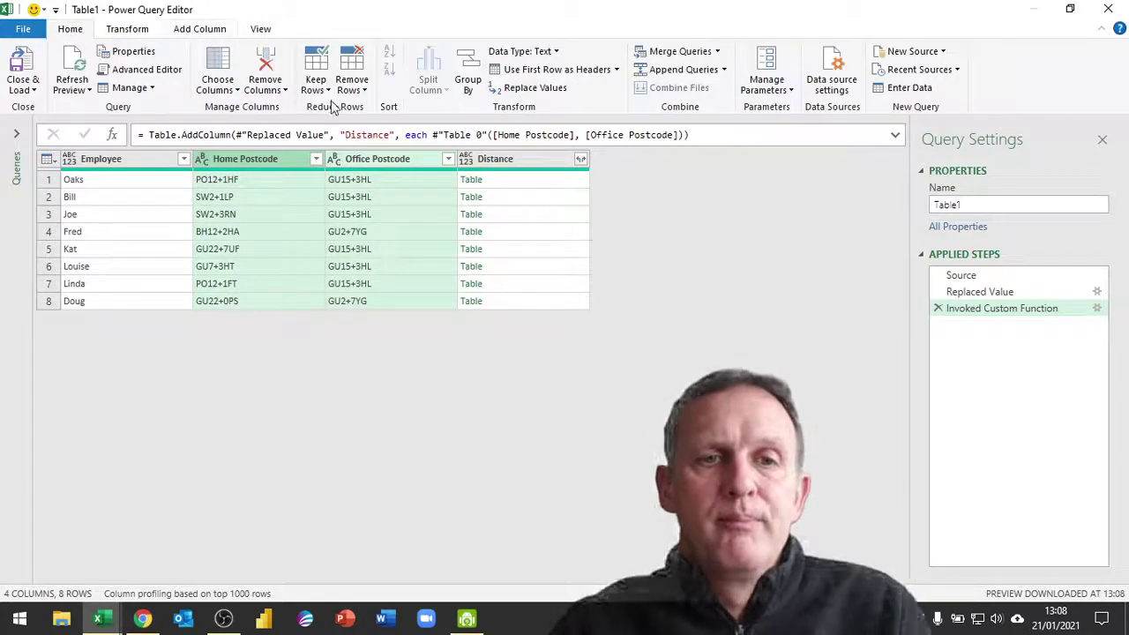
{"action": "left_click", "coordinate": [284, 90]}
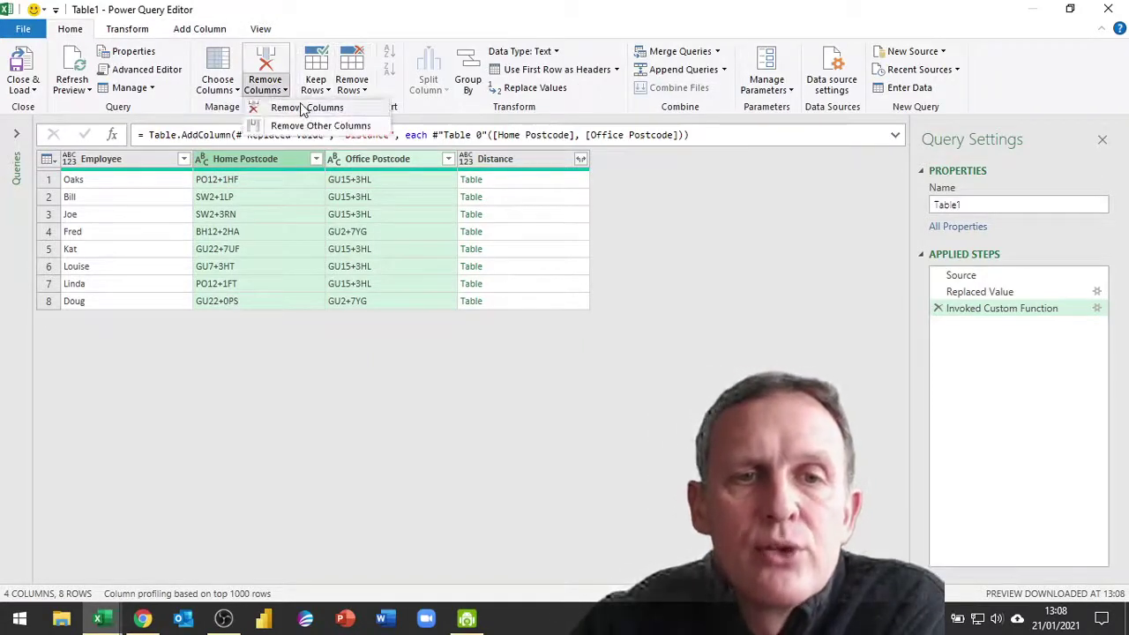
{"action": "left_click", "coordinate": [284, 106]}
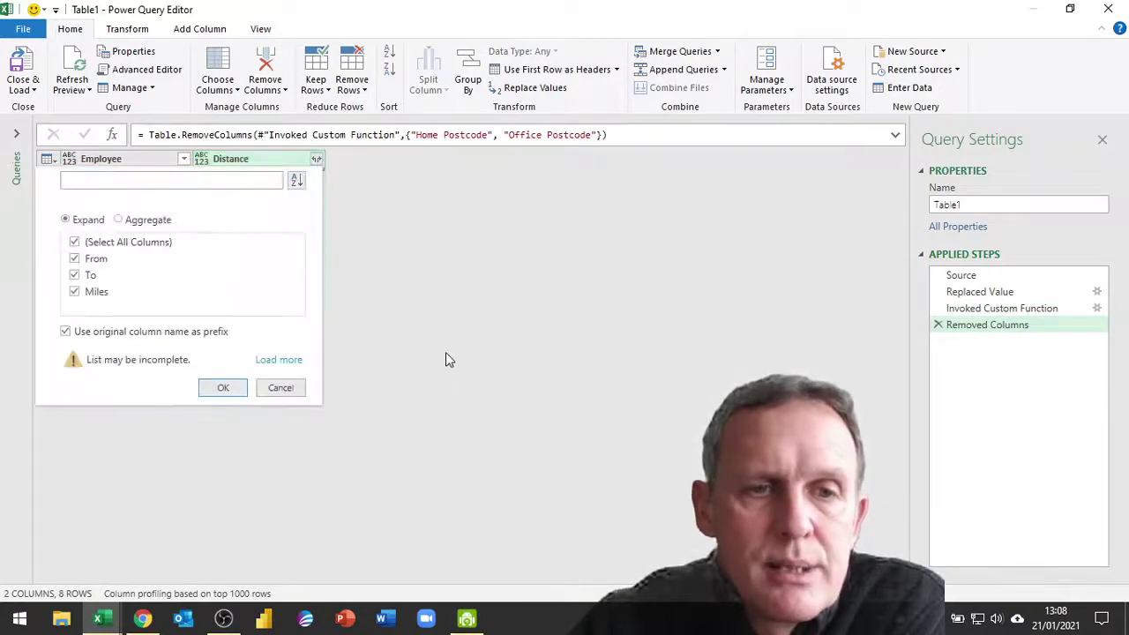
Expand the Distance column into From, To and Miles without using the original column name as prefix
{"action": "left_click", "coordinate": [65, 332]}
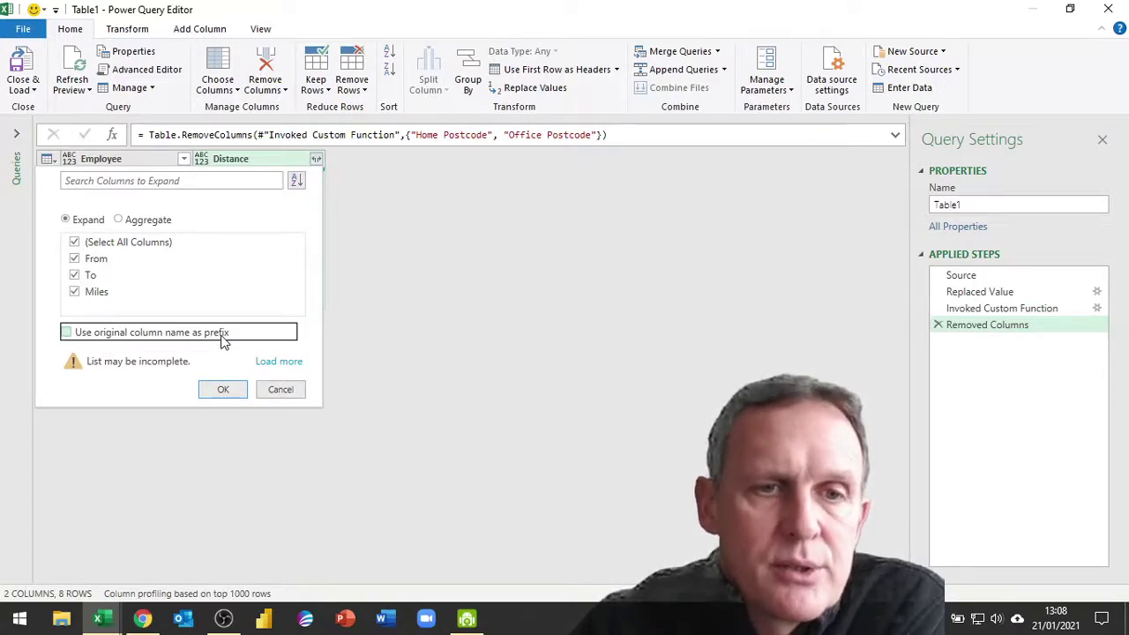
{"action": "left_click", "coordinate": [221, 393]}
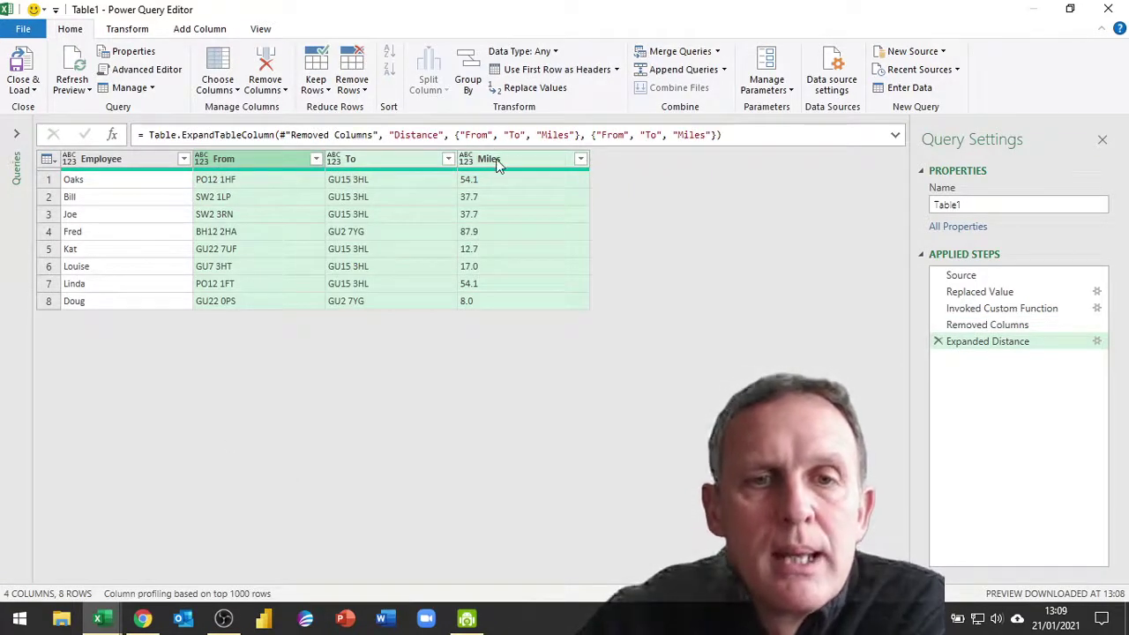
Rename the From column to Home and the To column to Work
{"action": "double_click", "coordinate": [227, 160]}
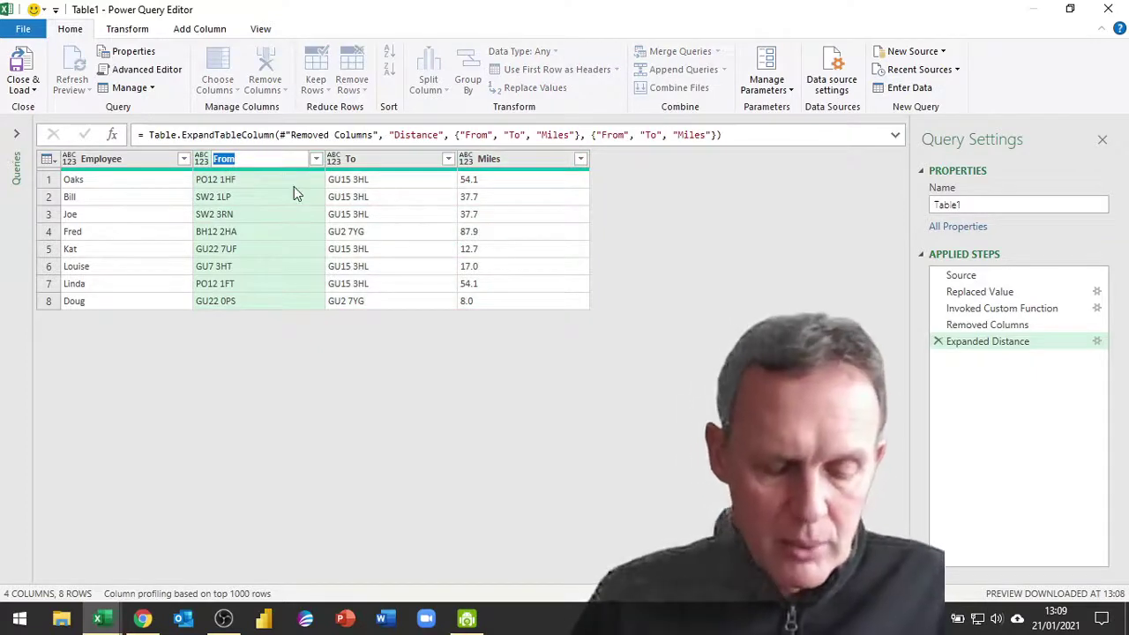
{"action": "type", "text": "Home"}
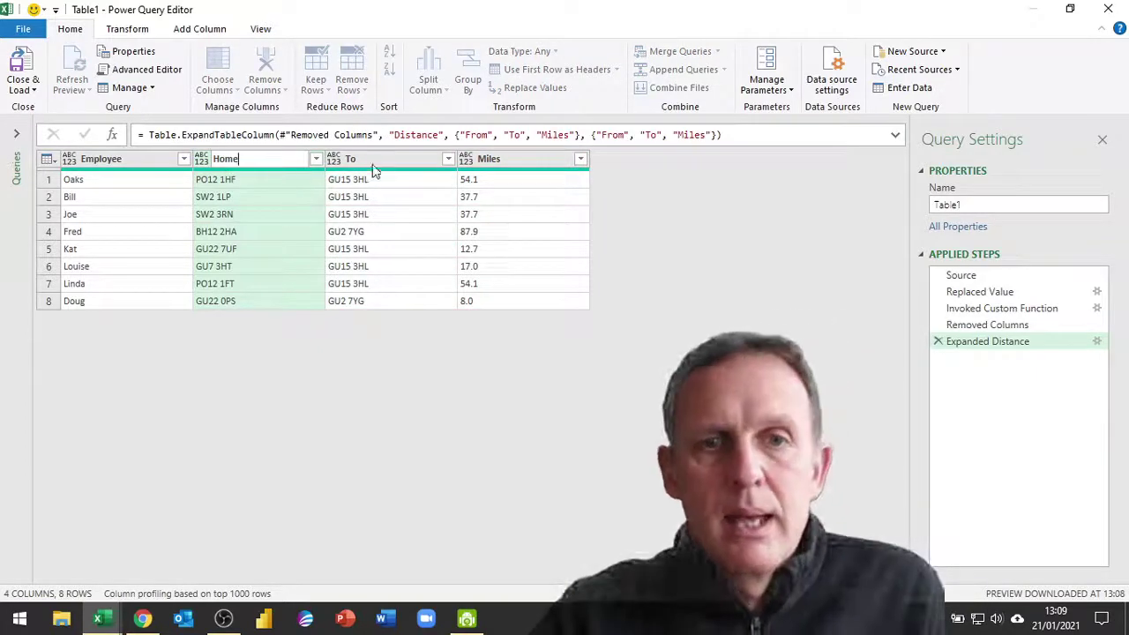
{"action": "double_click", "coordinate": [353, 159]}
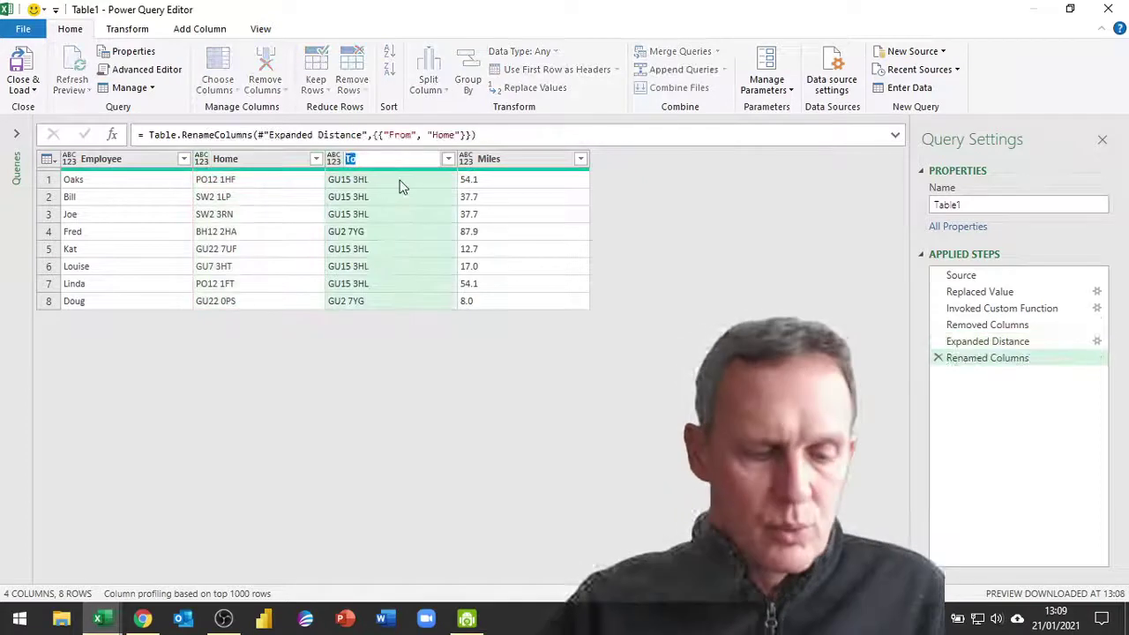
{"action": "type", "text": "Work"}
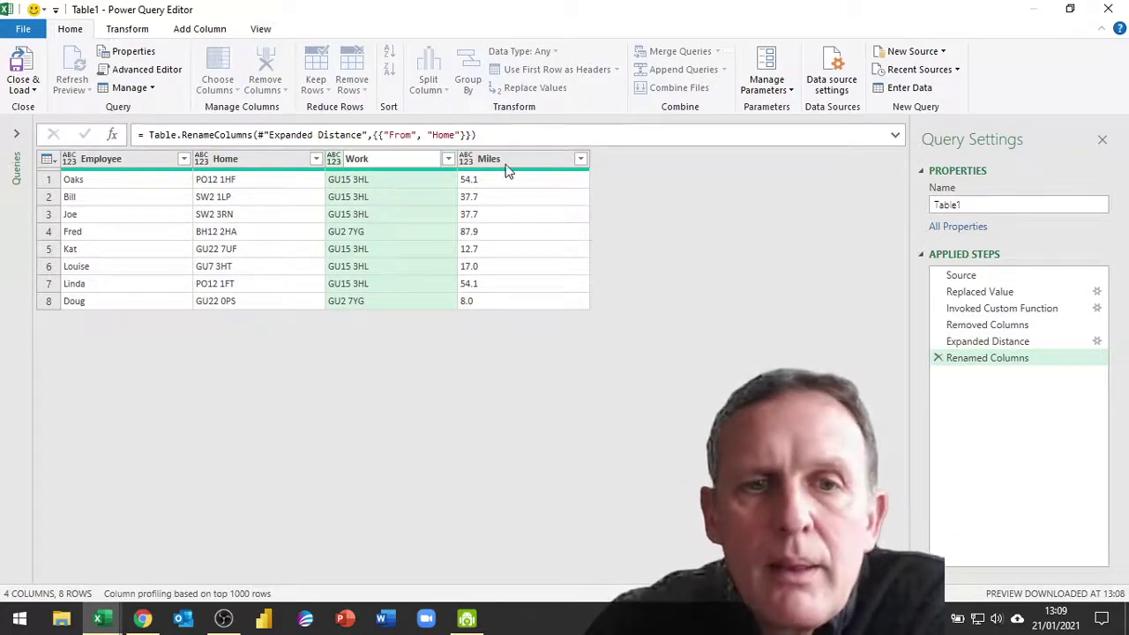
{"action": "key", "text": "Return"}
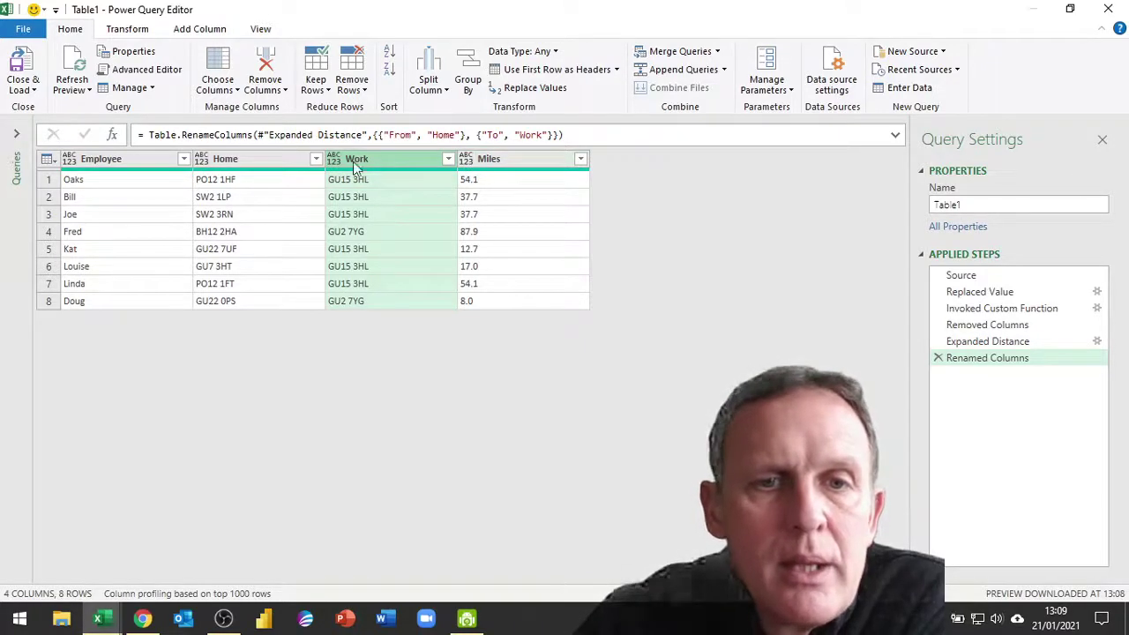
Set the Miles column's data type to Decimal Number and the Employee, Home and Work columns to Text
{"action": "left_click", "coordinate": [469, 164]}
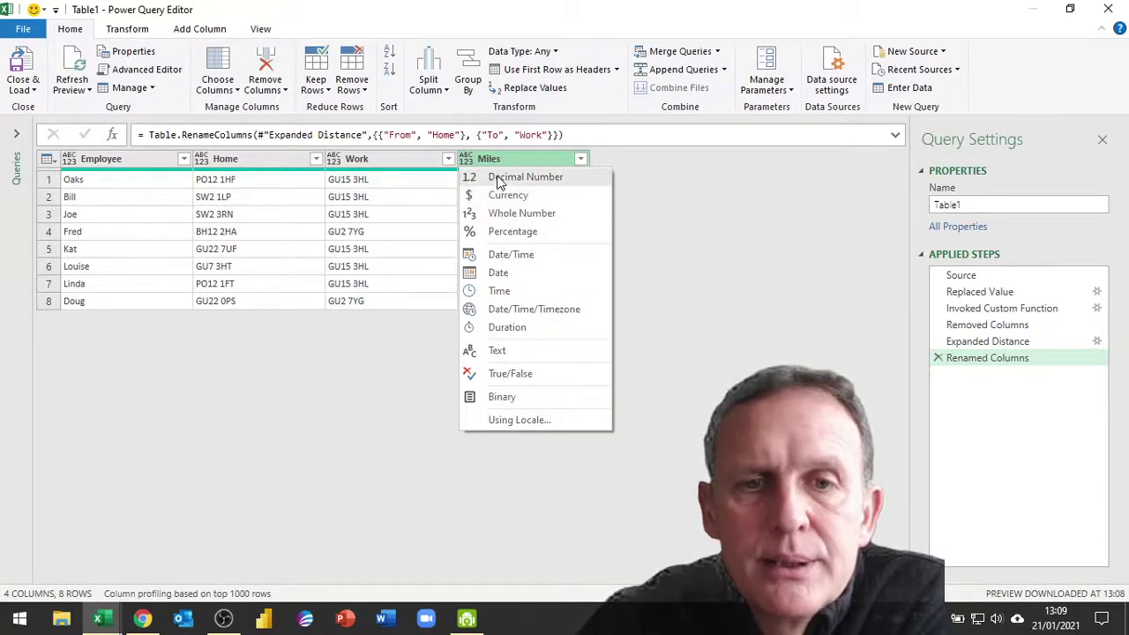
{"action": "left_click", "coordinate": [483, 177]}
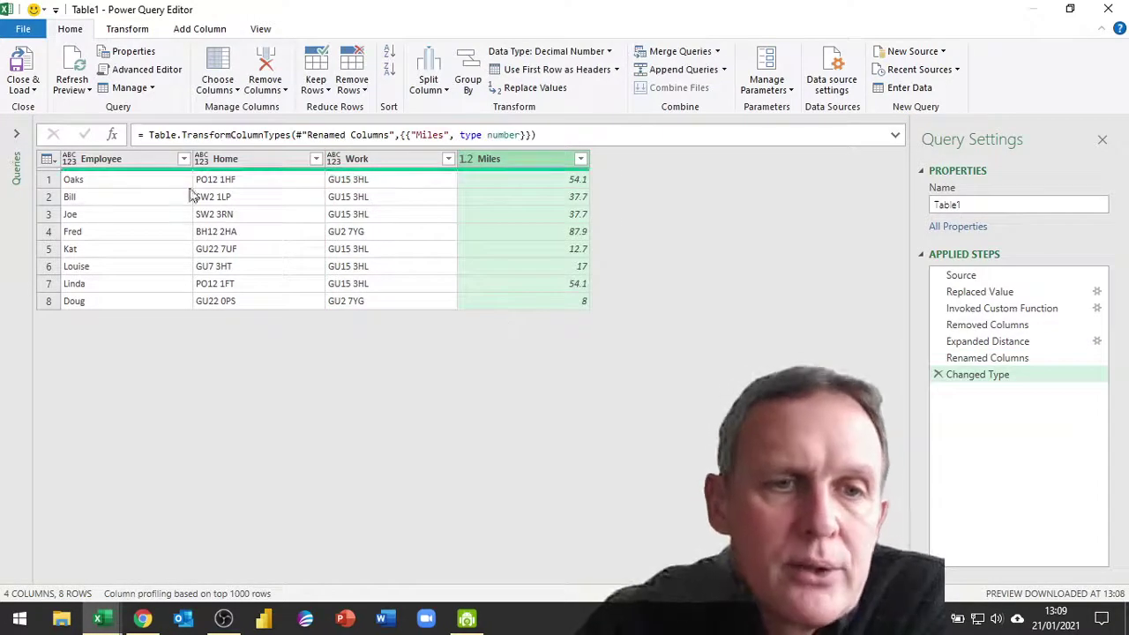
{"action": "left_click", "coordinate": [152, 165]}
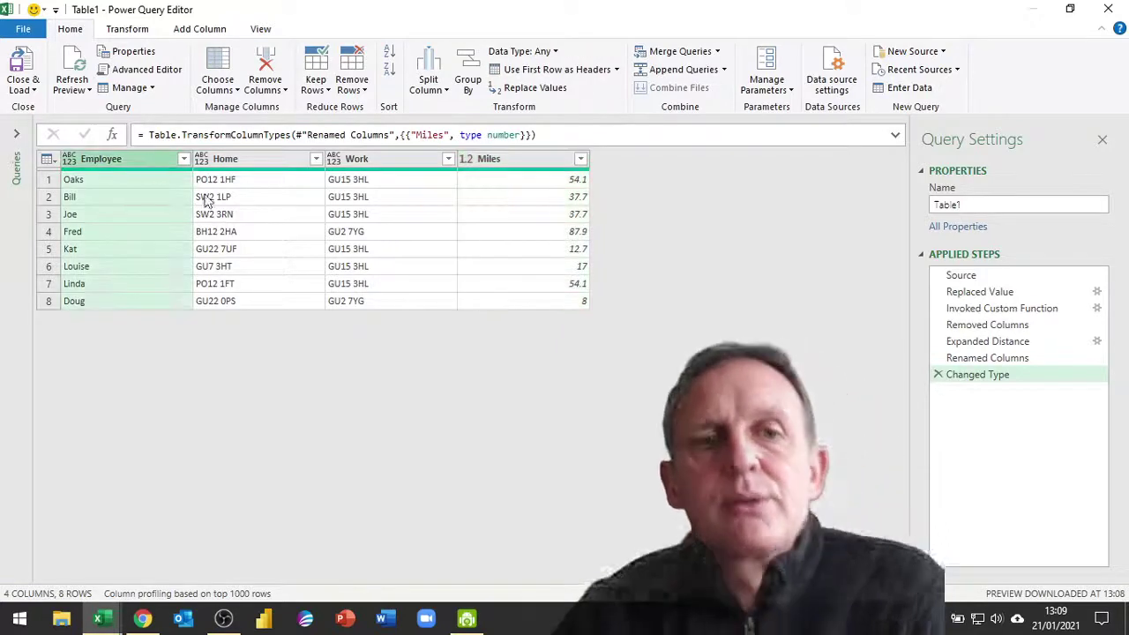
{"action": "left_click", "coordinate": [386, 165], "text": "shift"}
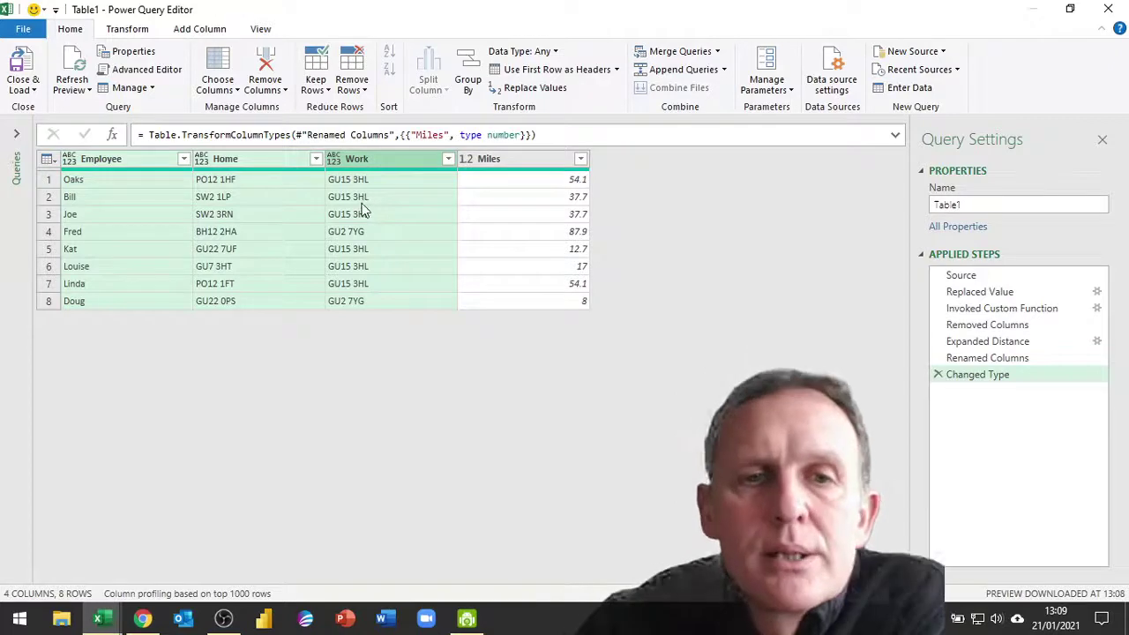
{"action": "left_click", "coordinate": [555, 54]}
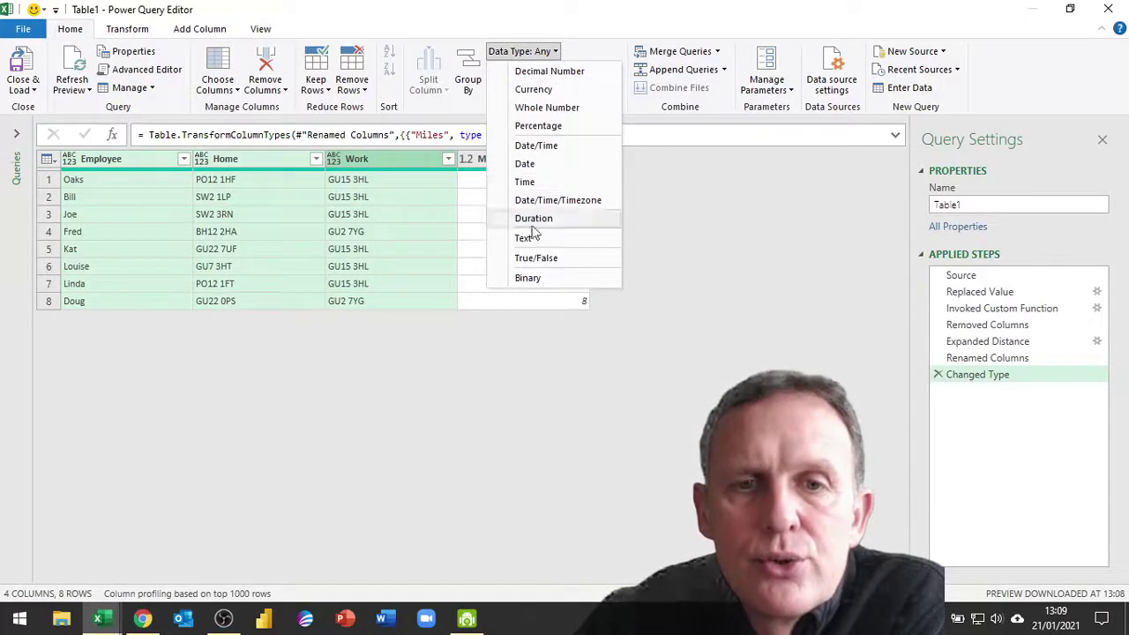
{"action": "left_click", "coordinate": [499, 303]}
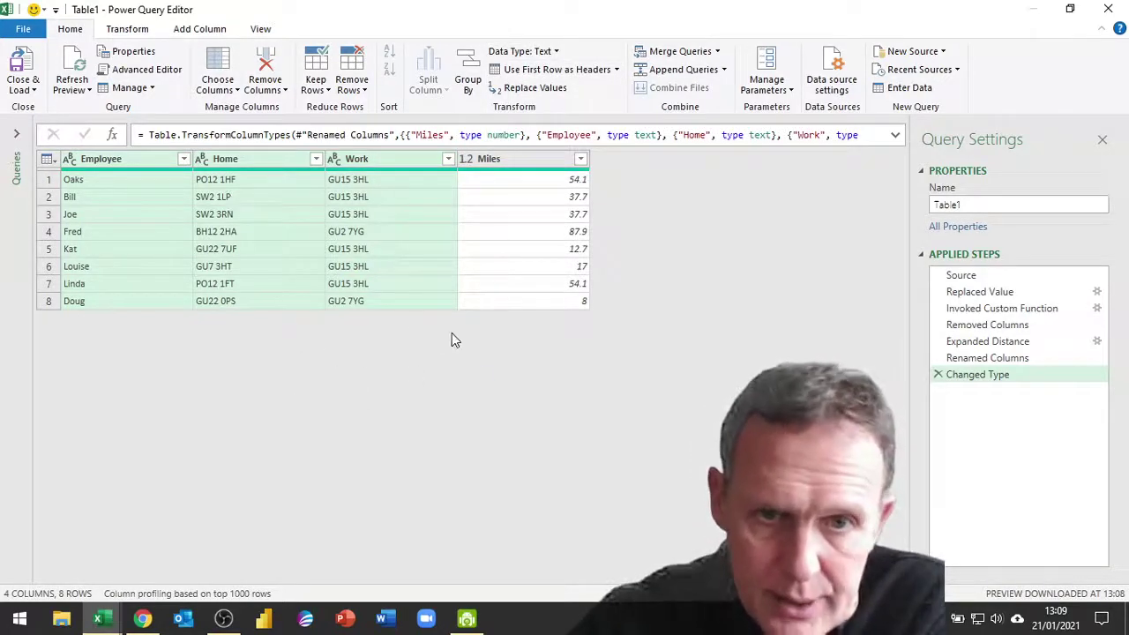
Close the query and set it to load as a table in the existing worksheet at Sheet1 cell E1, excluded from the Data Model
{"action": "left_click", "coordinate": [23, 88]}
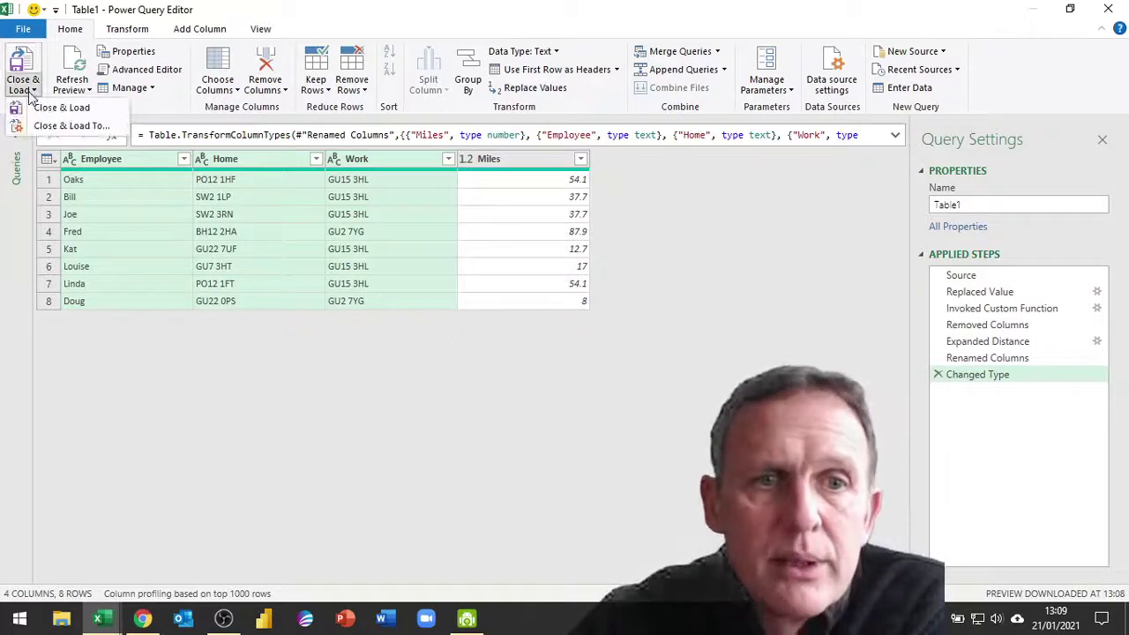
{"action": "left_click", "coordinate": [64, 126]}
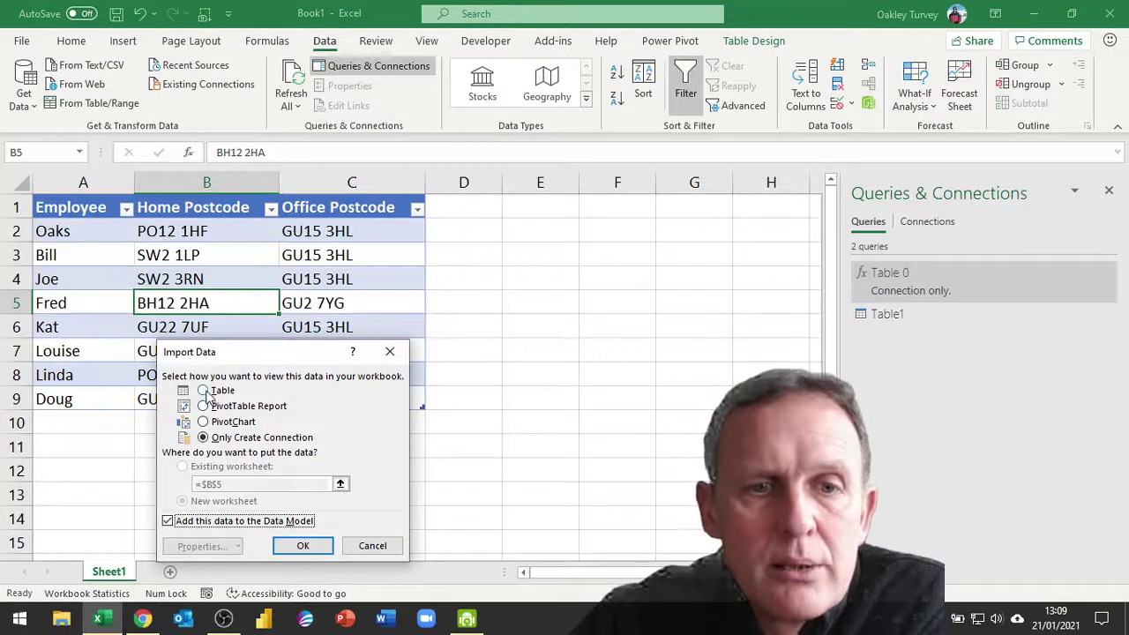
{"action": "left_click", "coordinate": [202, 389]}
{"action": "left_click", "coordinate": [220, 466]}
{"action": "left_click", "coordinate": [529, 208]}
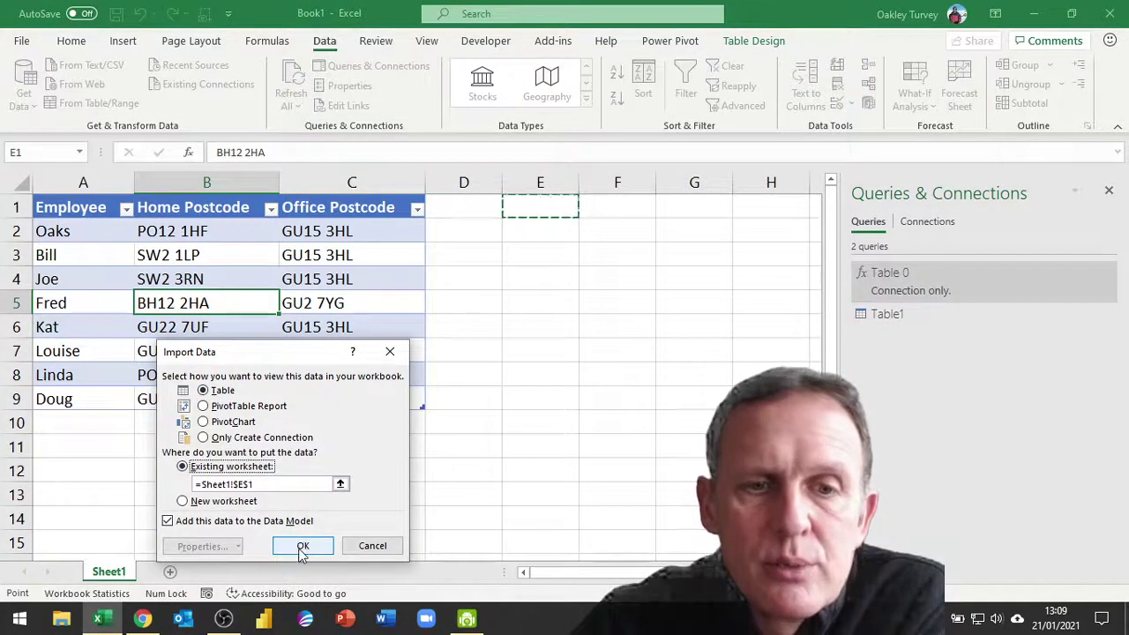
{"action": "left_click", "coordinate": [167, 521]}
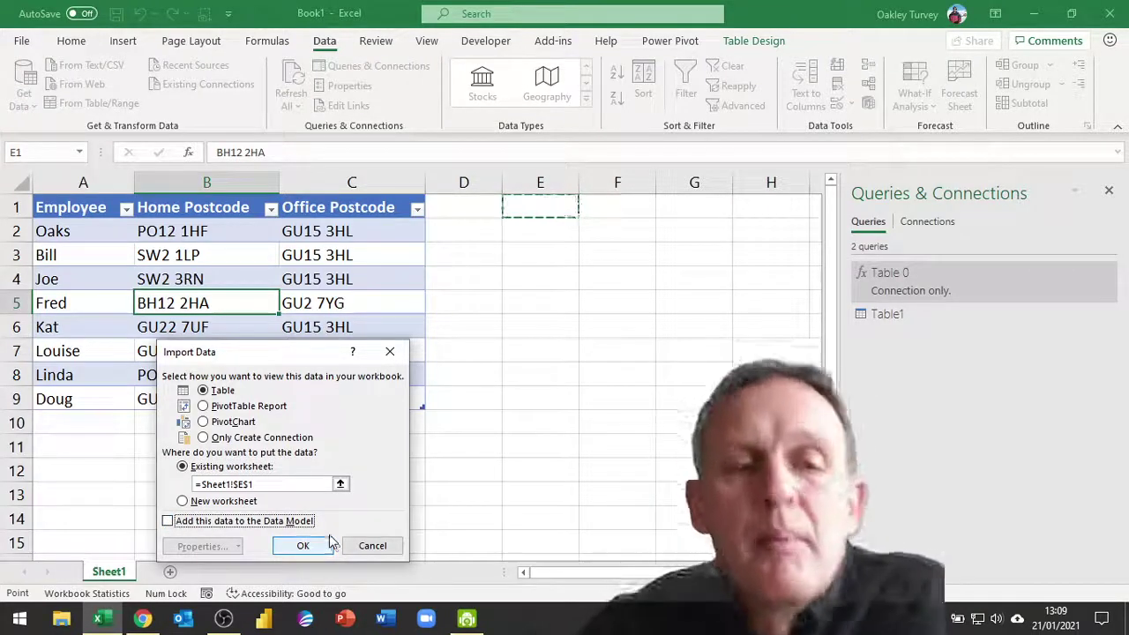
Try to load the table with the destination reference =Sheet1!$E$1+Sheet1!$F$1
{"action": "type", "text": "+"}
{"action": "left_click", "coordinate": [612, 206]}
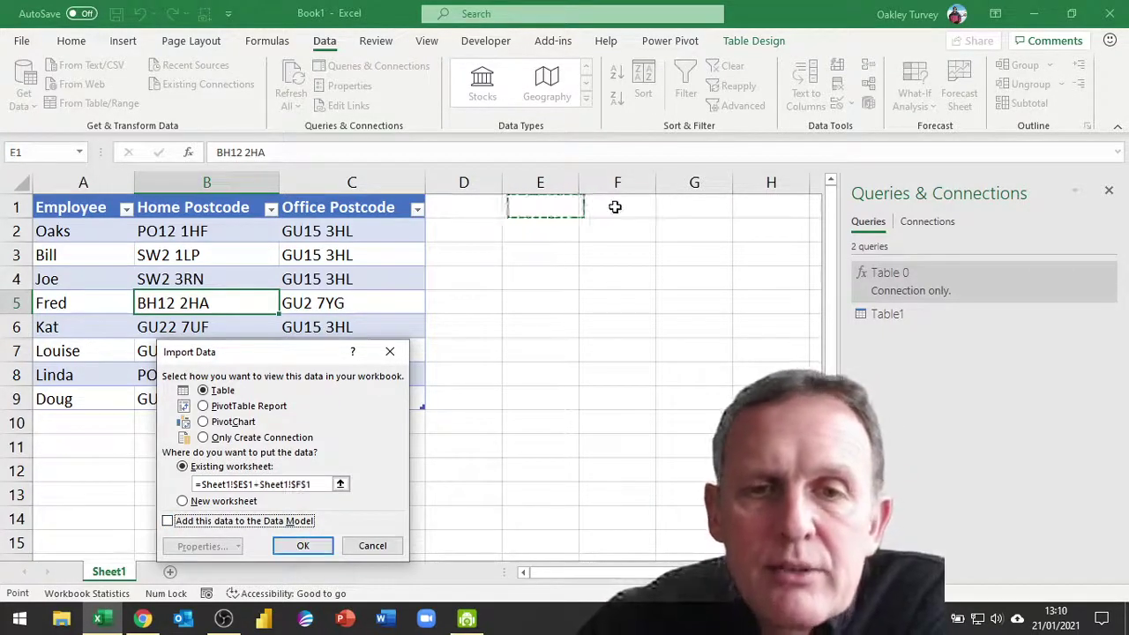
{"action": "left_click", "coordinate": [305, 547]}
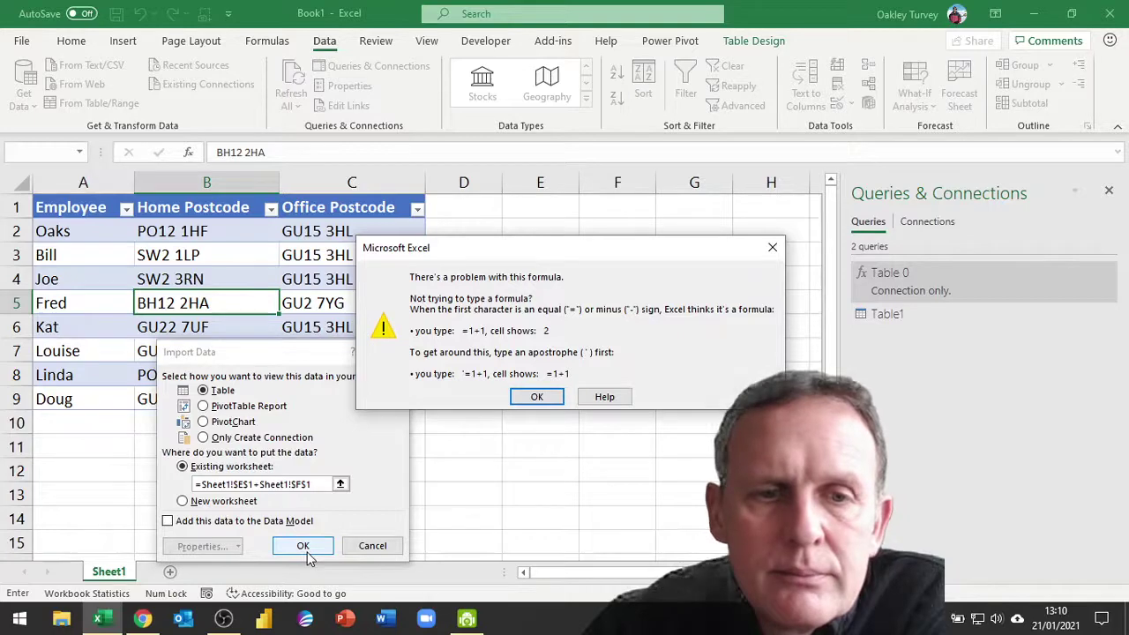
{"action": "left_click", "coordinate": [536, 396]}
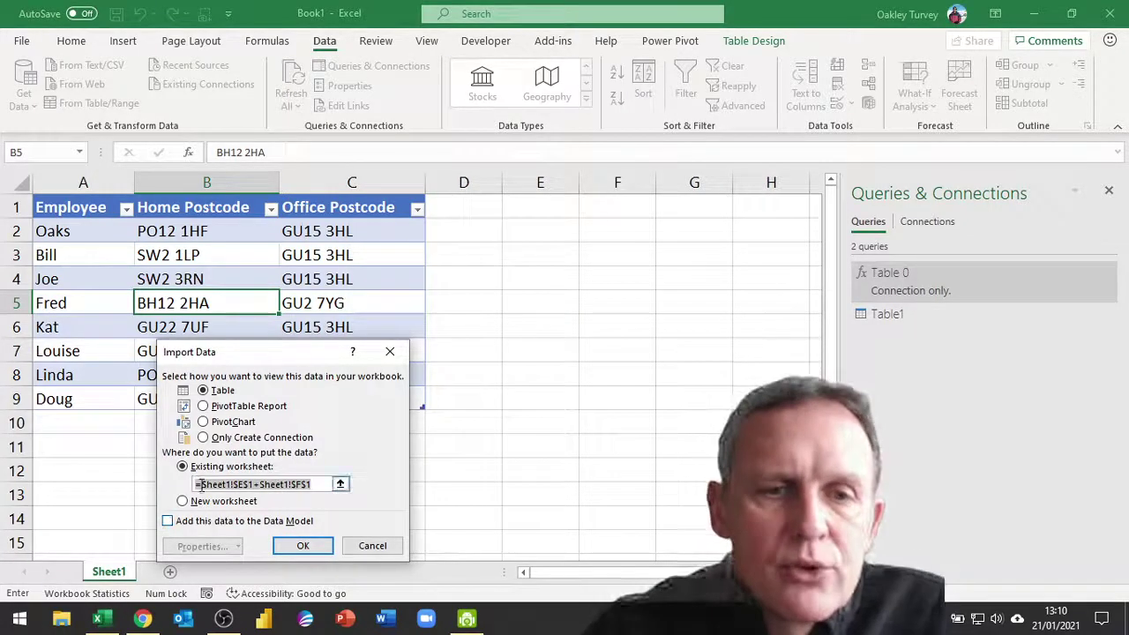
Replace the load destination with =Sheet1!$F$1, load the query as a table there, and close the Queries & Connections pane
{"action": "left_click", "coordinate": [274, 484]}
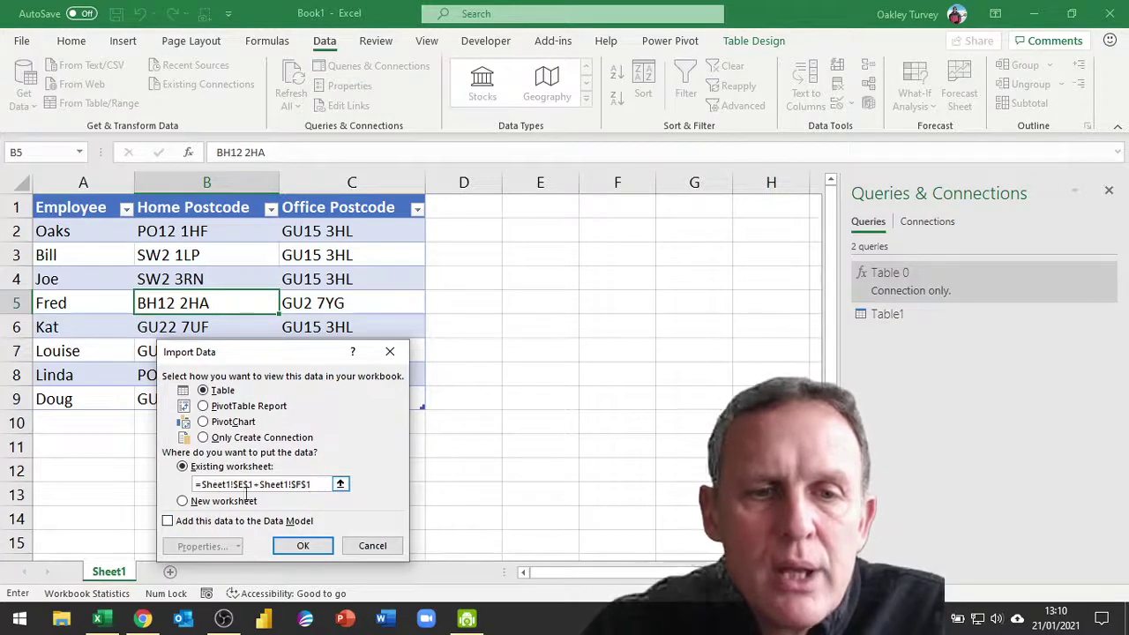
{"action": "left_click_drag", "start_coordinate": [191, 484], "coordinate": [311, 484]}
{"action": "key", "text": "Delete"}
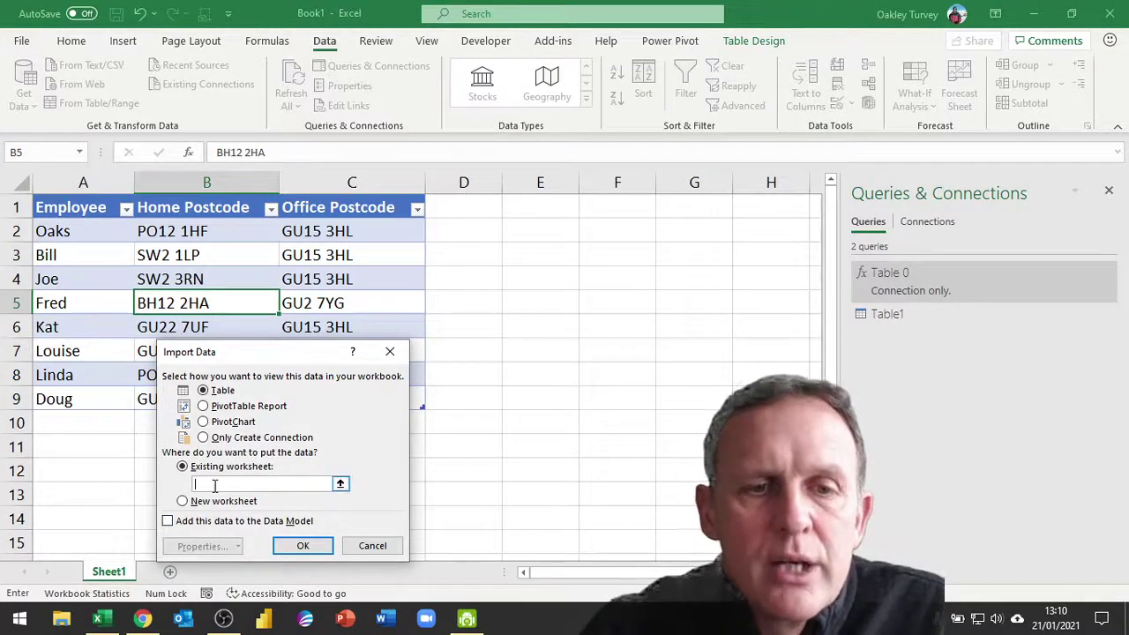
{"action": "left_click", "coordinate": [618, 206]}
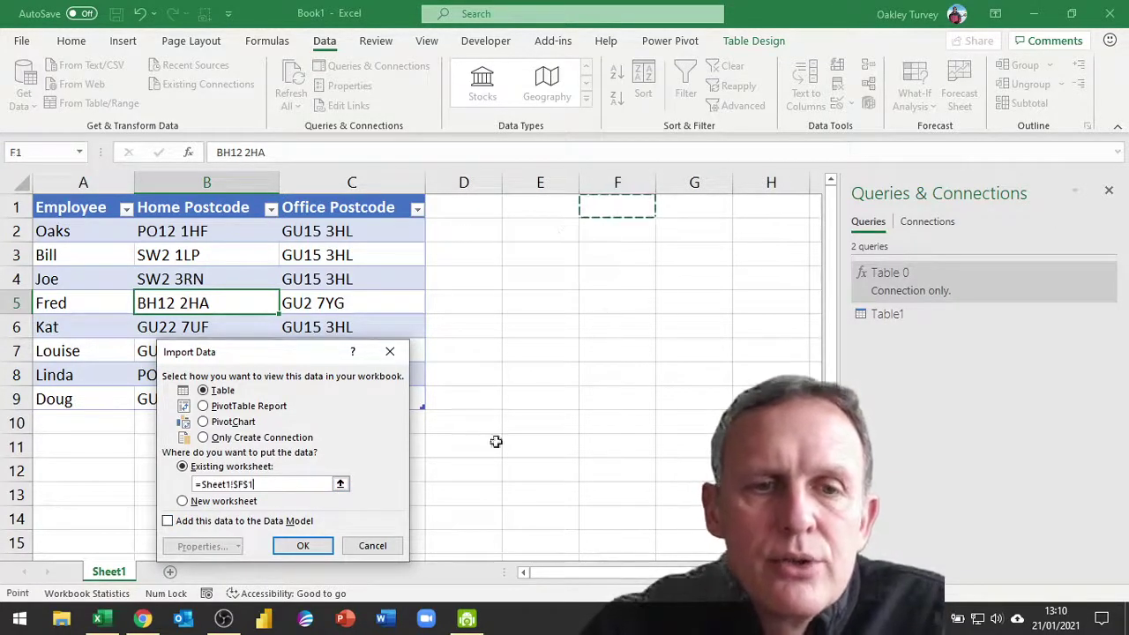
{"action": "left_click", "coordinate": [301, 544]}
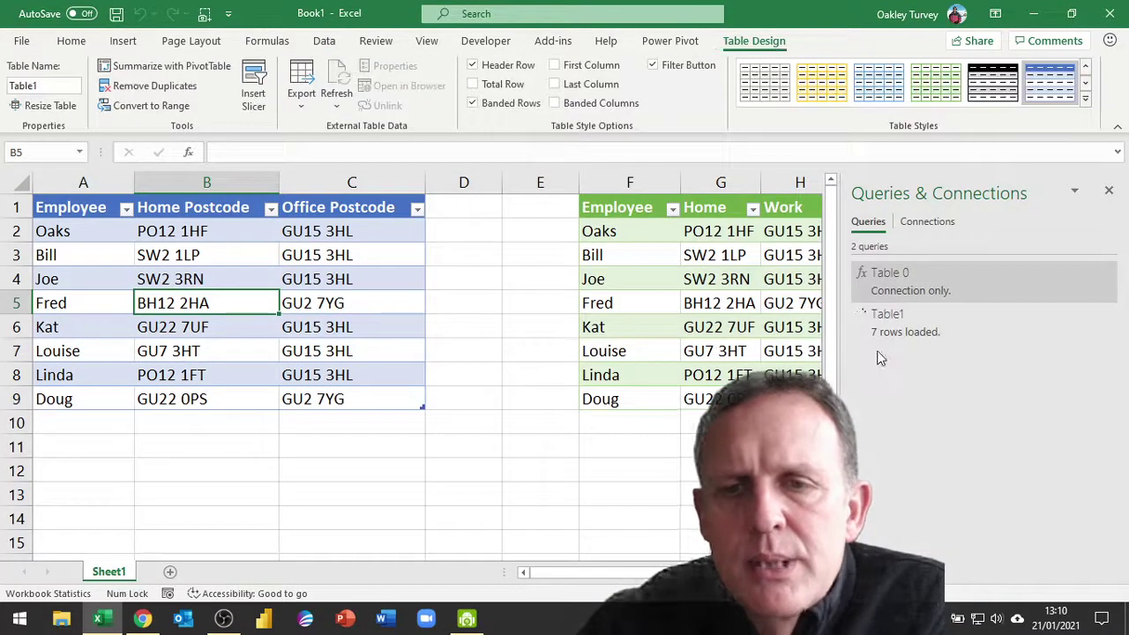
{"action": "left_click", "coordinate": [1109, 191]}
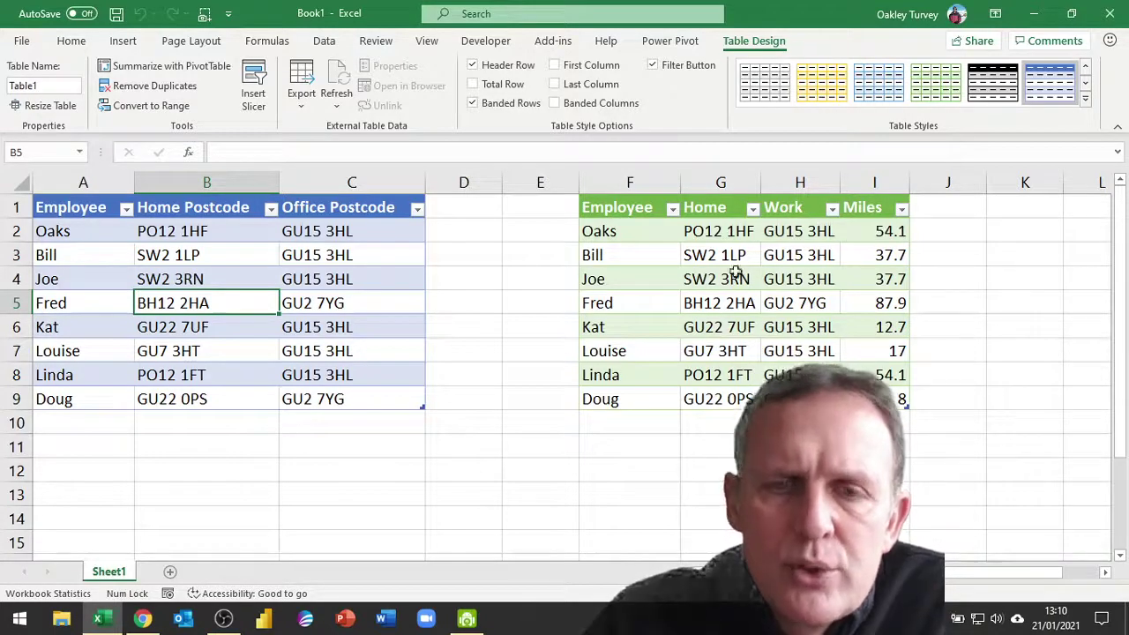
Copy the Miles column with its header from the loaded table and paste it as values at D1, beside Office Postcode
{"action": "left_click", "coordinate": [63, 422]}
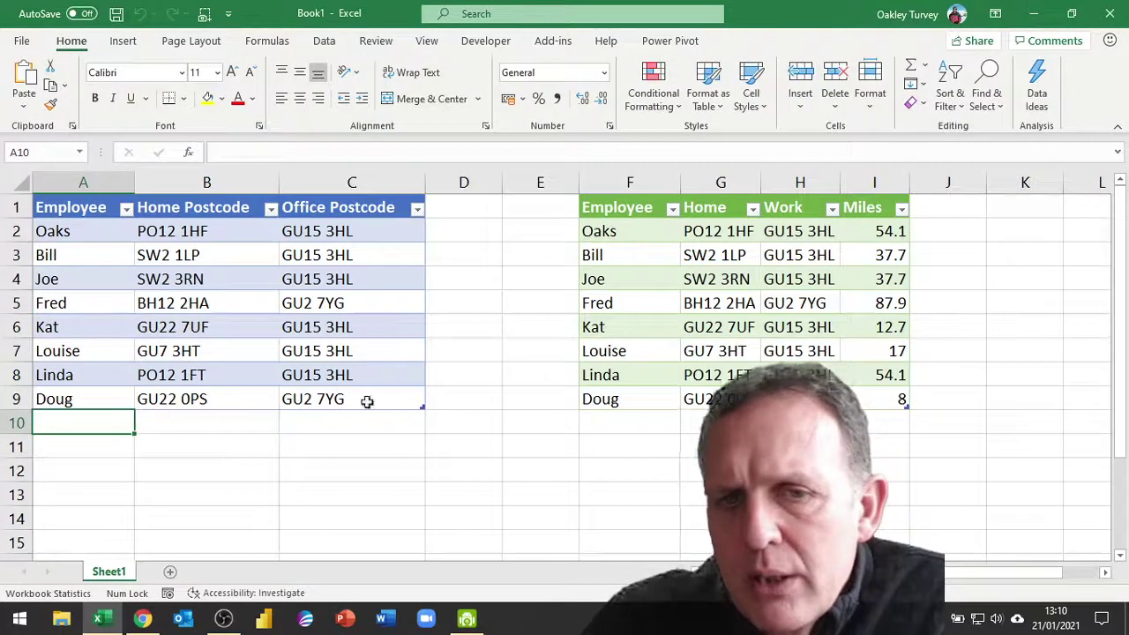
{"action": "left_click", "coordinate": [184, 327]}
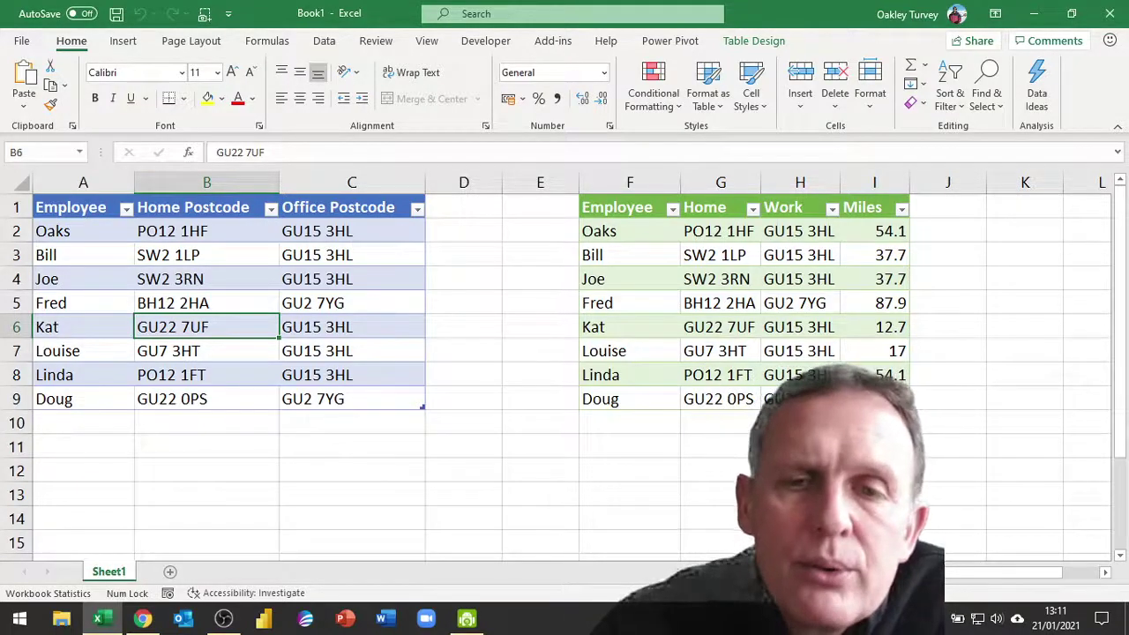
{"action": "left_click_drag", "start_coordinate": [881, 236], "coordinate": [882, 399]}
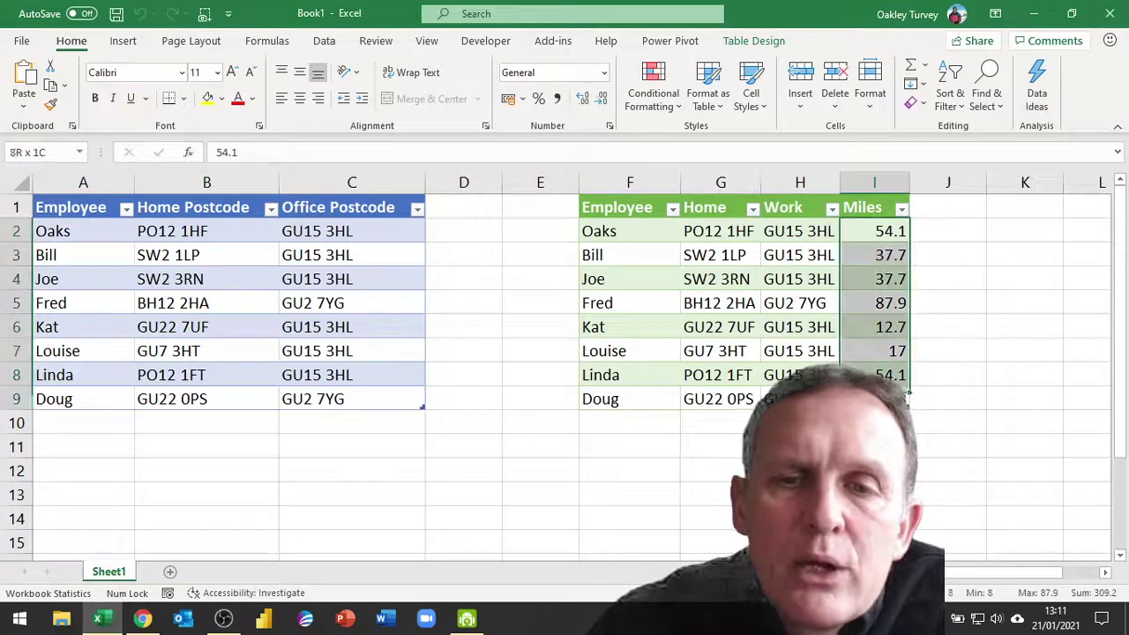
{"action": "left_click_drag", "start_coordinate": [876, 210], "coordinate": [881, 398]}
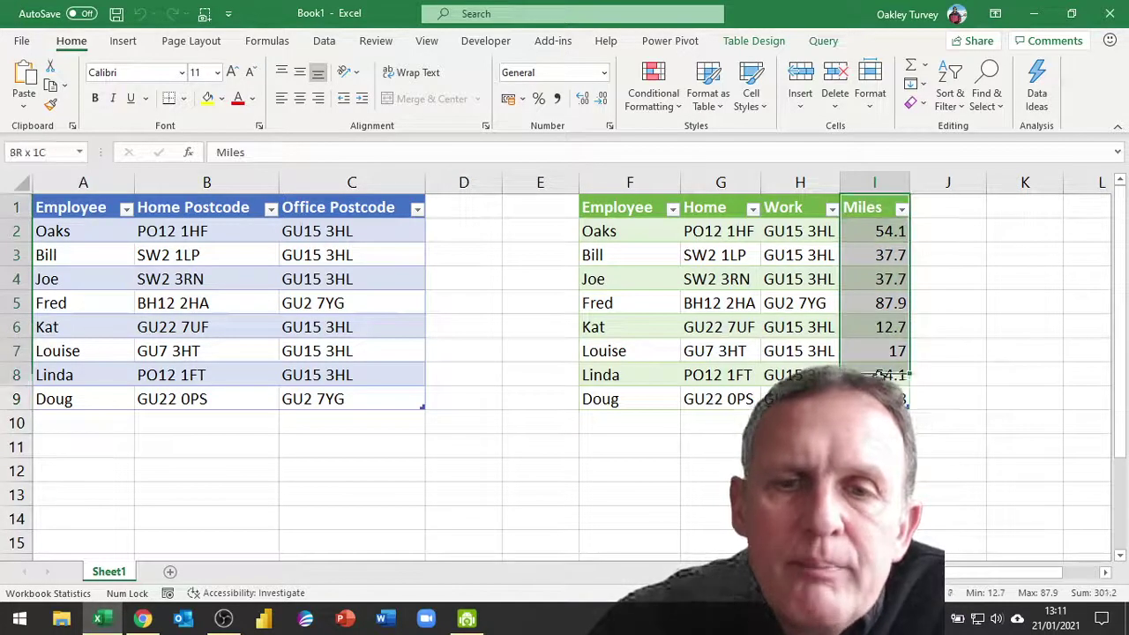
{"action": "key", "text": "ctrl+c"}
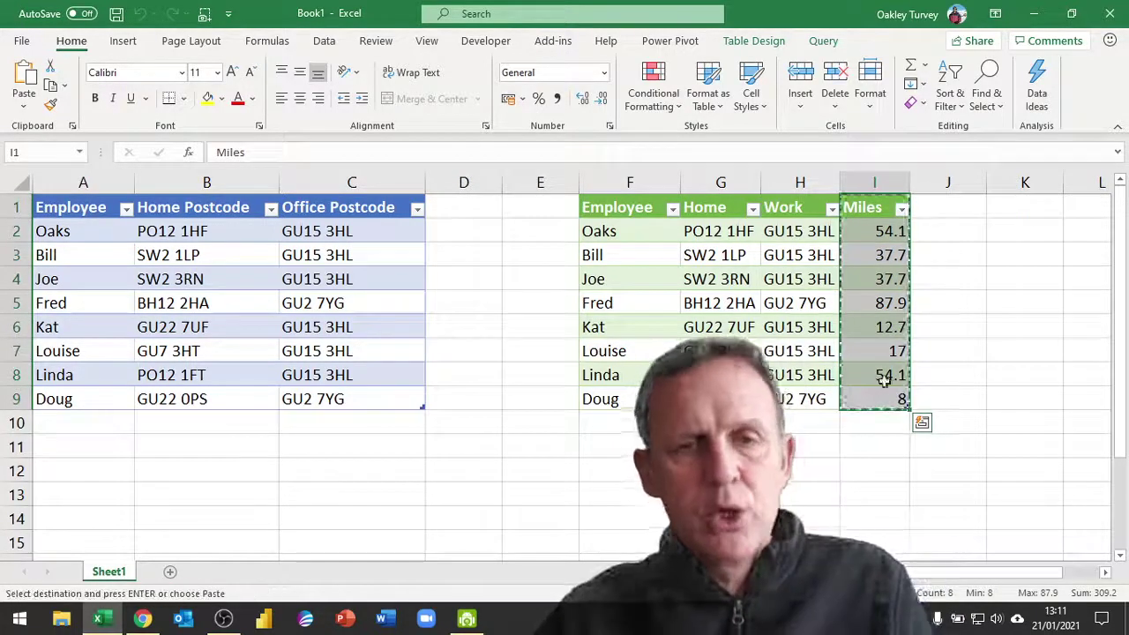
{"action": "left_click", "coordinate": [473, 208]}
{"action": "key", "text": "ctrl+alt+v"}
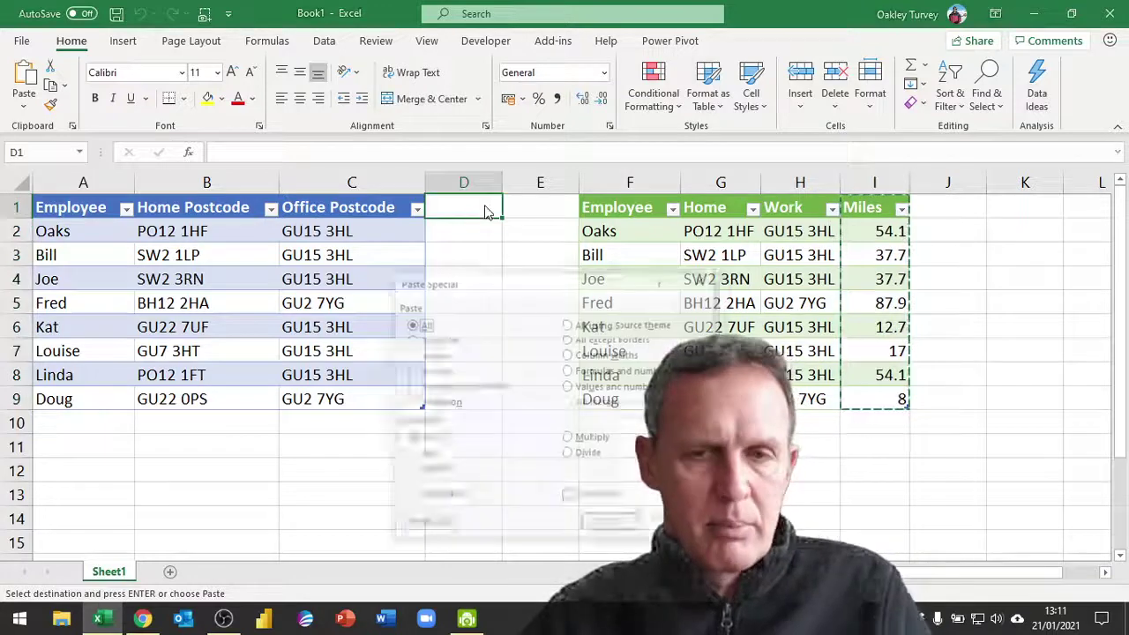
{"action": "key", "text": "v"}
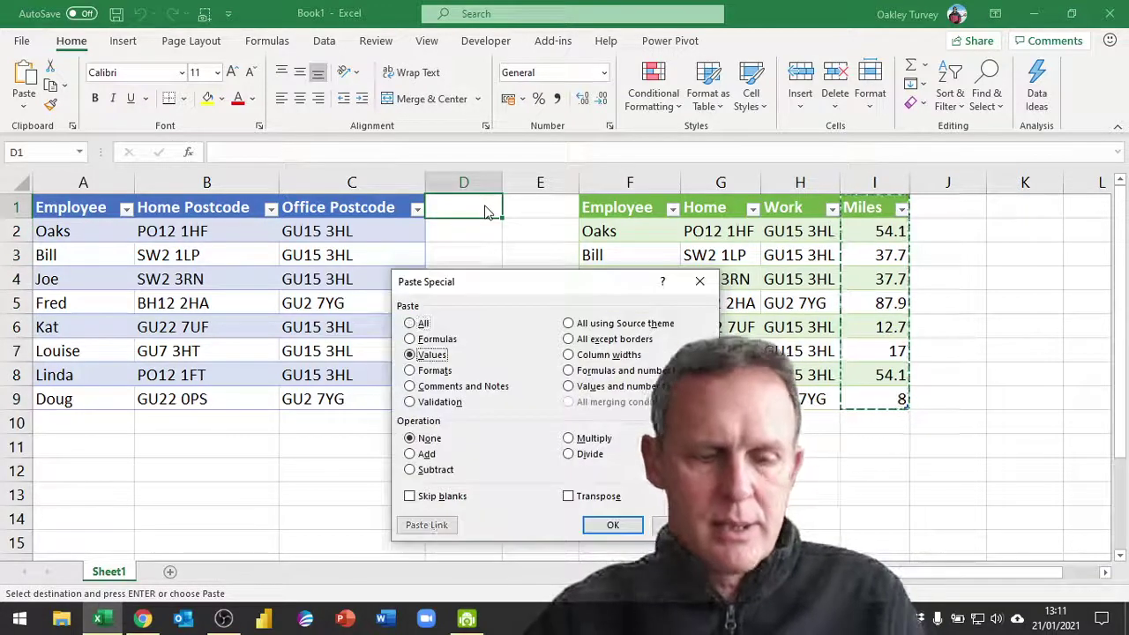
{"action": "left_click", "coordinate": [617, 524]}
{"action": "left_click", "coordinate": [492, 516]}
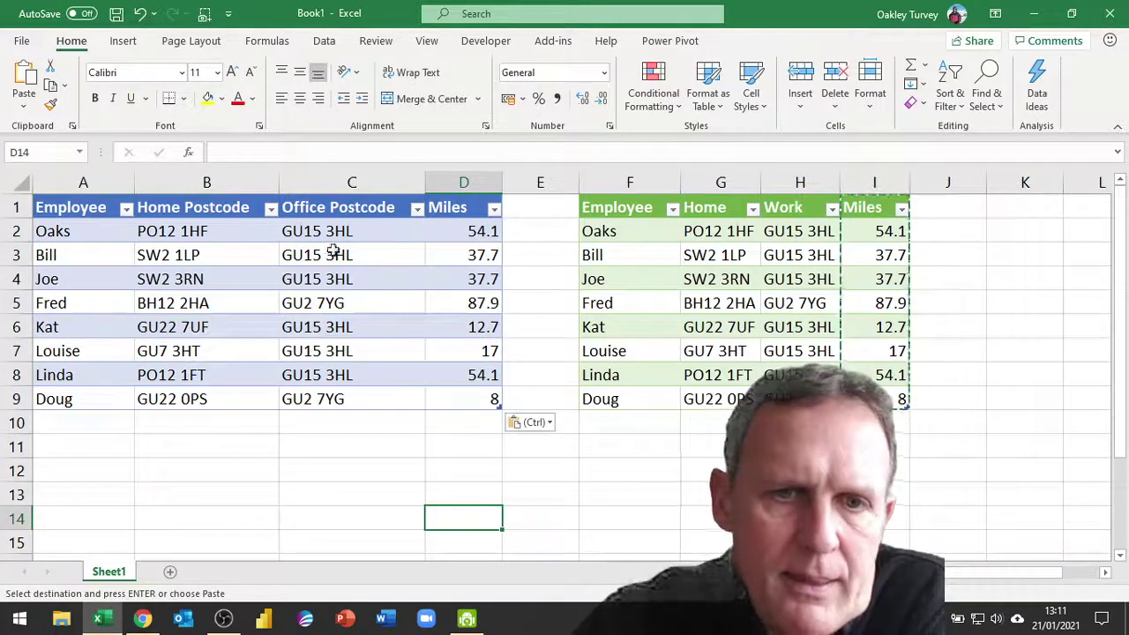
Check the pasted Miles values in cells D2 to D9 of the employee table
{"action": "left_click", "coordinate": [471, 229]}
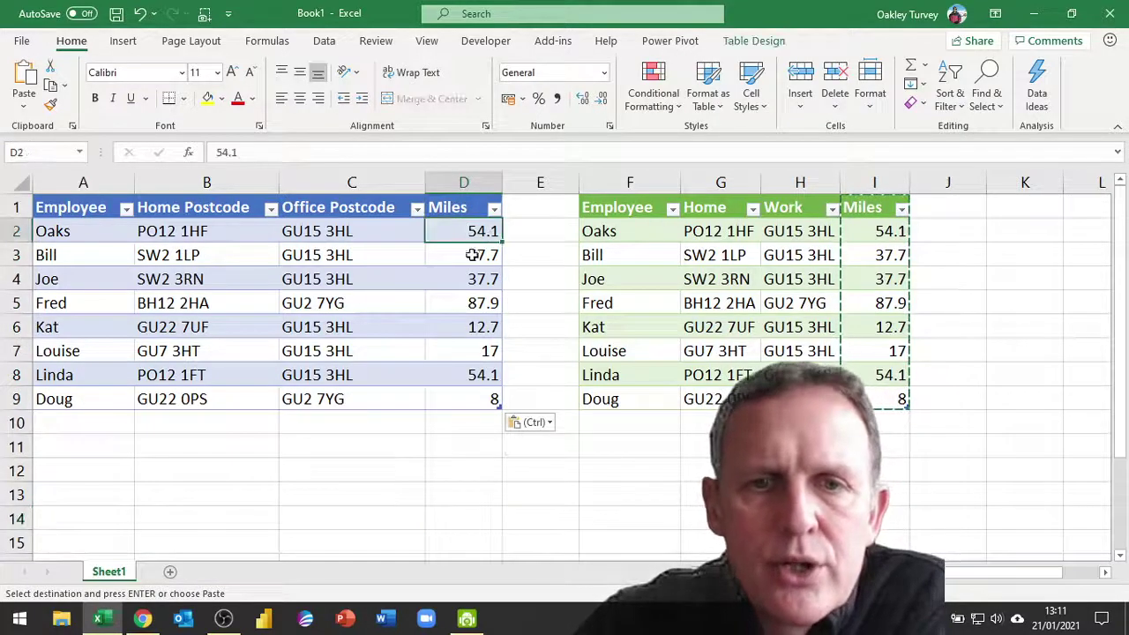
{"action": "left_click", "coordinate": [474, 256]}
{"action": "left_click", "coordinate": [472, 279]}
{"action": "left_click", "coordinate": [471, 302]}
{"action": "left_click", "coordinate": [473, 326]}
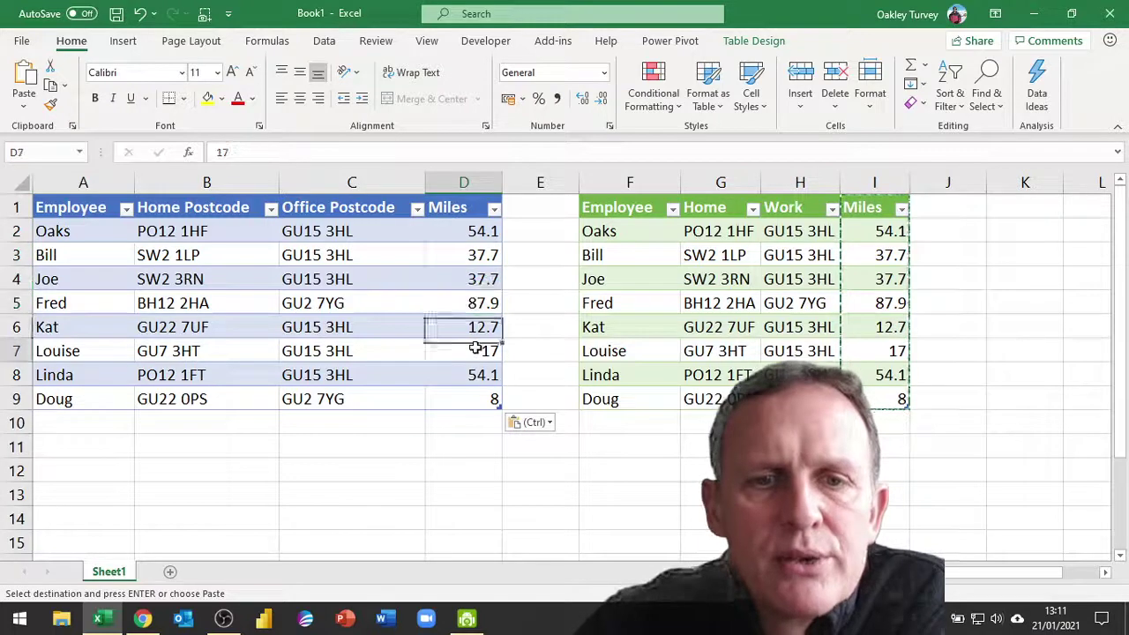
{"action": "left_click", "coordinate": [476, 350]}
{"action": "left_click", "coordinate": [476, 399]}
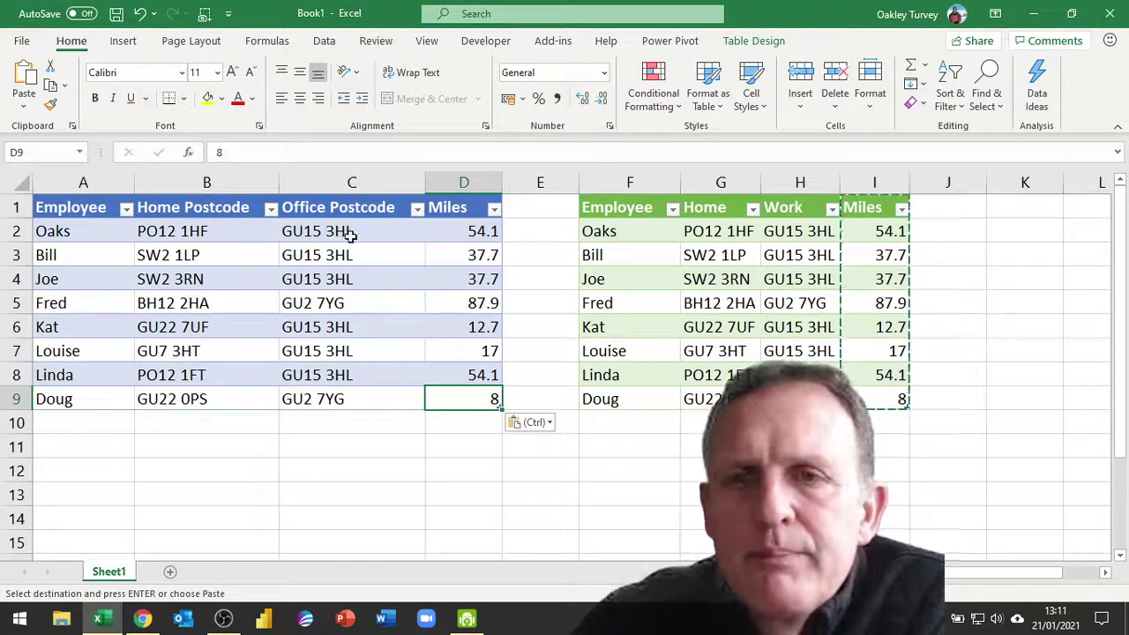
Switch to Chrome and compare the Postcode Distance Calculator, UK Route Planner and Google Maps pages, examining the postcodes in the calculator's URL
{"action": "left_click", "coordinate": [1034, 14]}
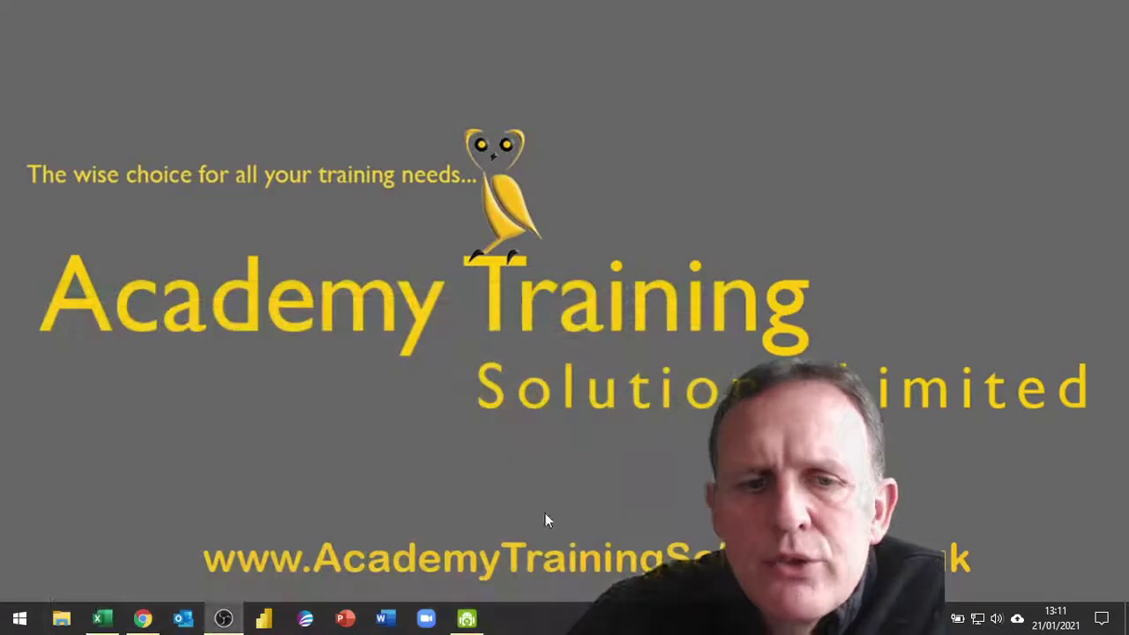
{"action": "left_click", "coordinate": [142, 618]}
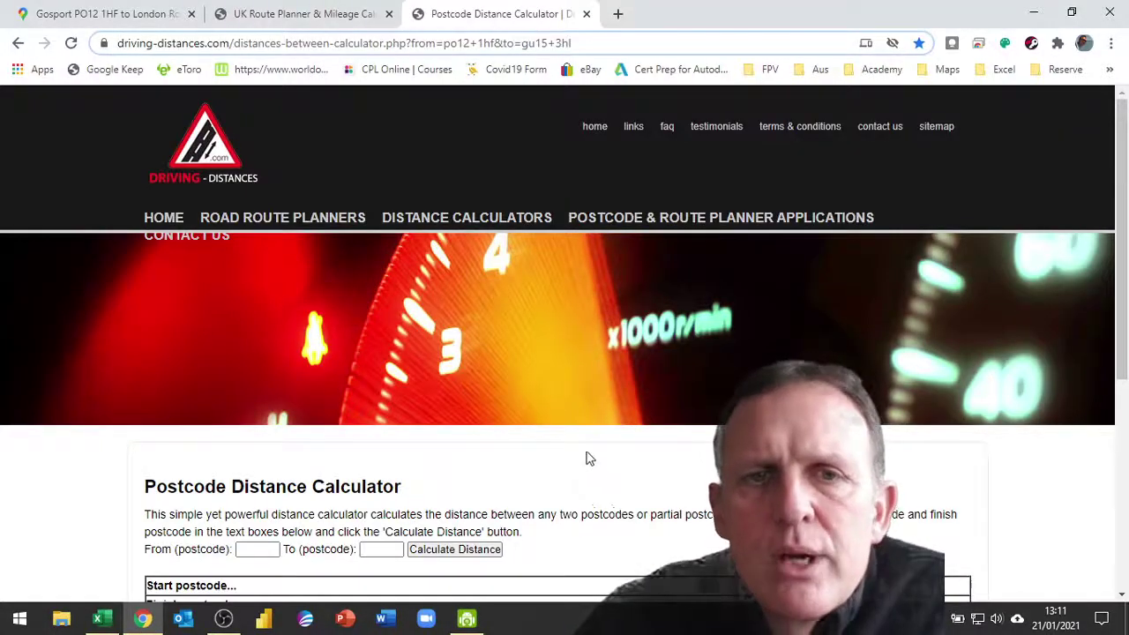
{"action": "left_click", "coordinate": [295, 15]}
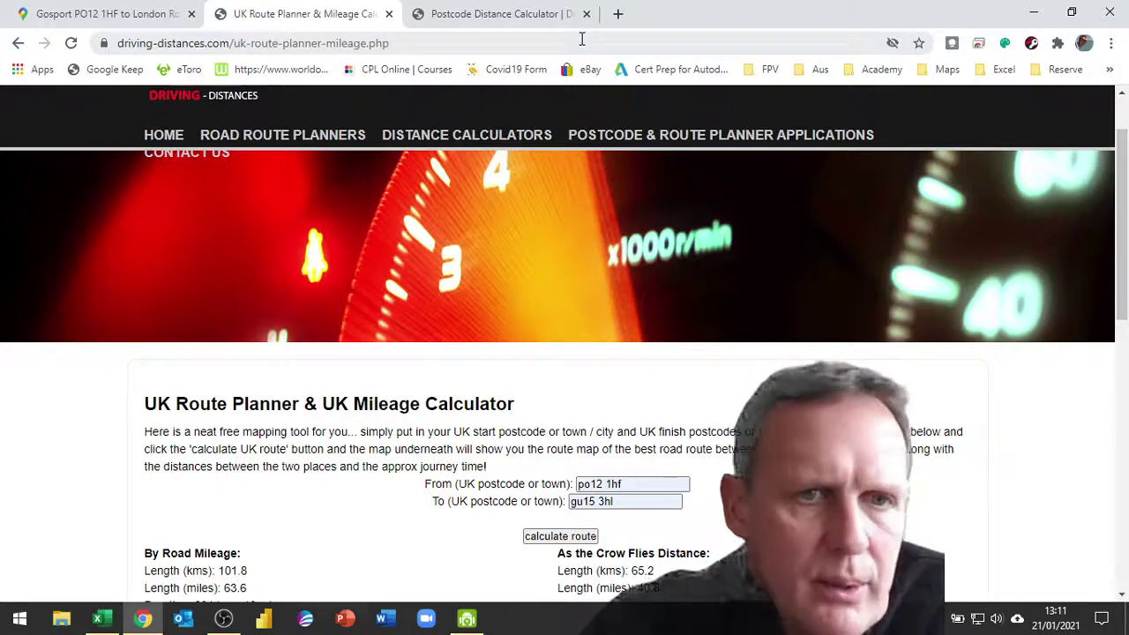
{"action": "left_click", "coordinate": [155, 15]}
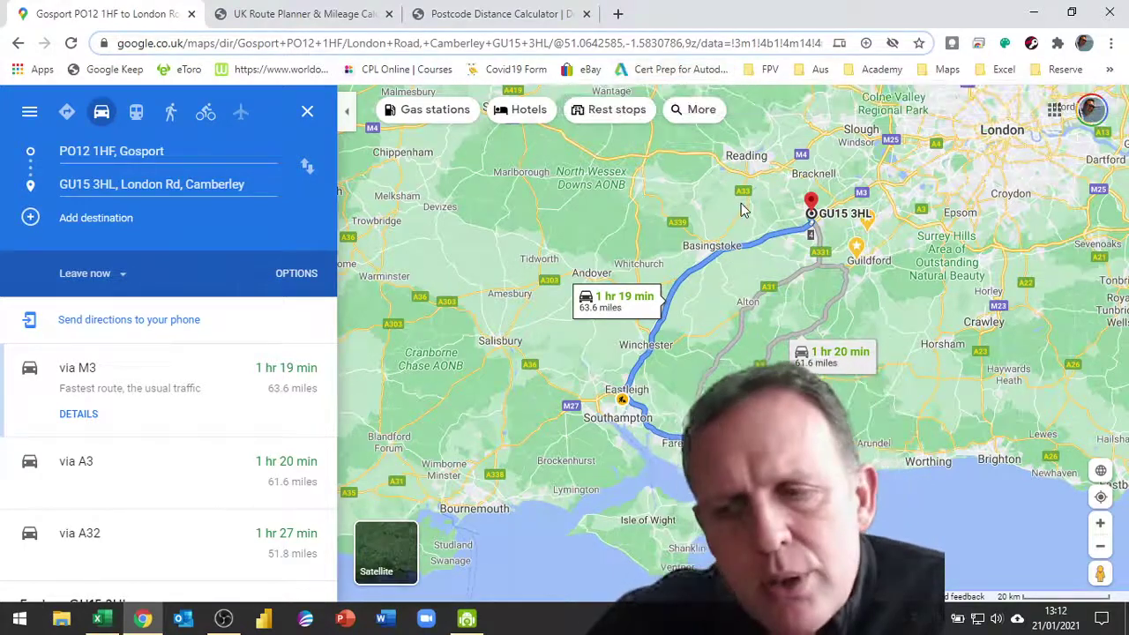
{"action": "left_click", "coordinate": [297, 13]}
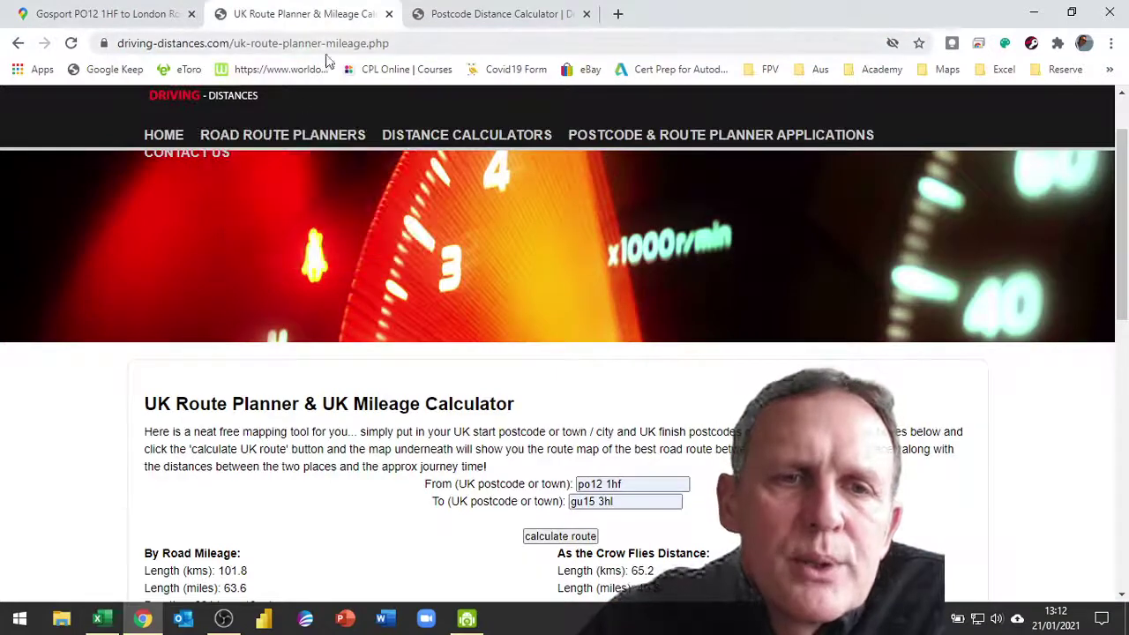
{"action": "left_click", "coordinate": [488, 14]}
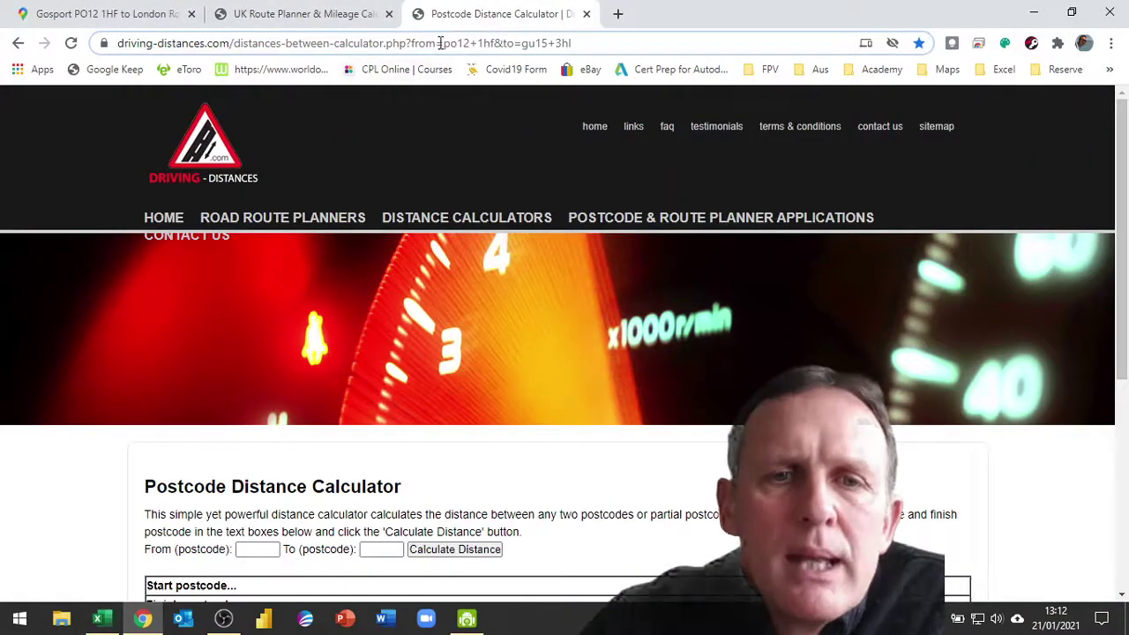
{"action": "left_click_drag", "start_coordinate": [441, 42], "coordinate": [657, 48]}
{"action": "left_click", "coordinate": [659, 42]}
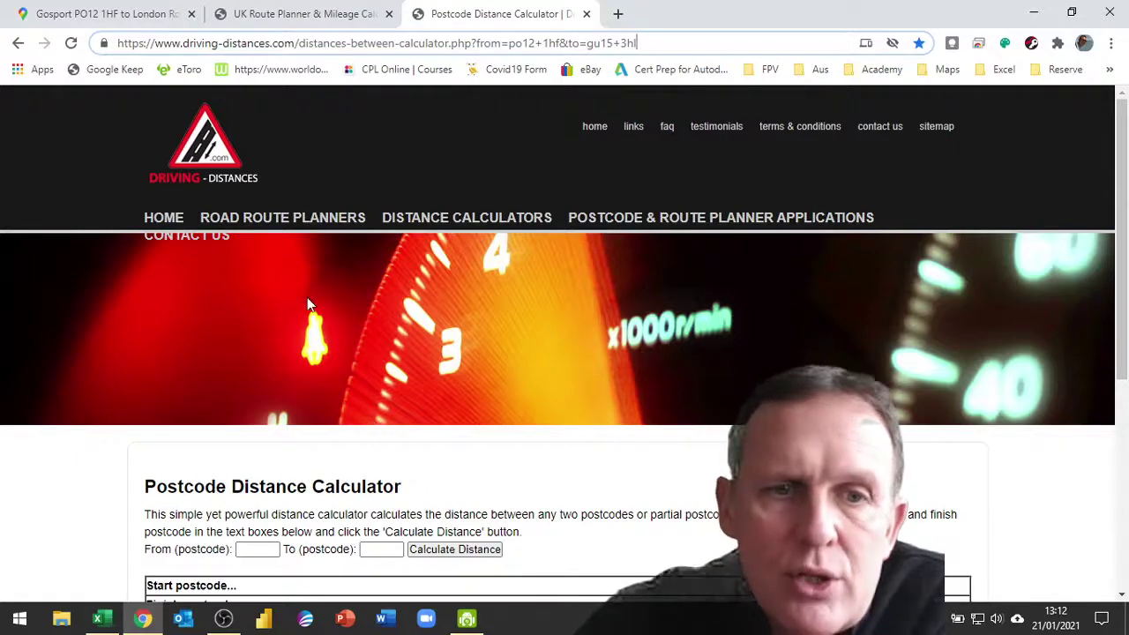
Open the USA Route Planner & US Mileage Calculator page on driving-distances.com
{"action": "mouse_move", "coordinate": [404, 224]}
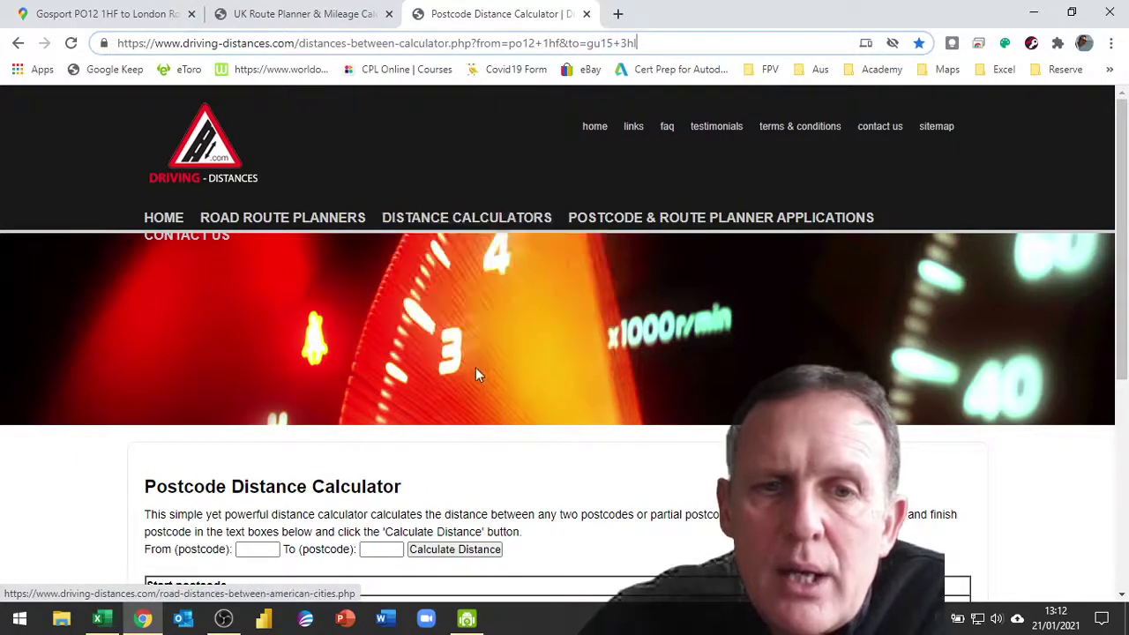
{"action": "mouse_move", "coordinate": [503, 222]}
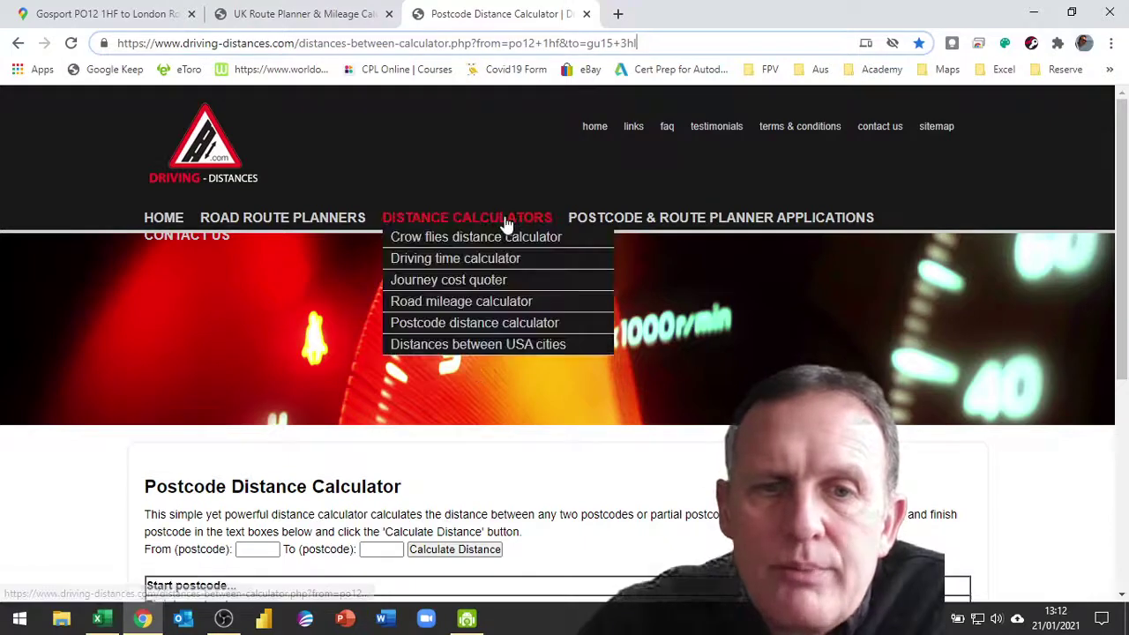
{"action": "left_click", "coordinate": [498, 309]}
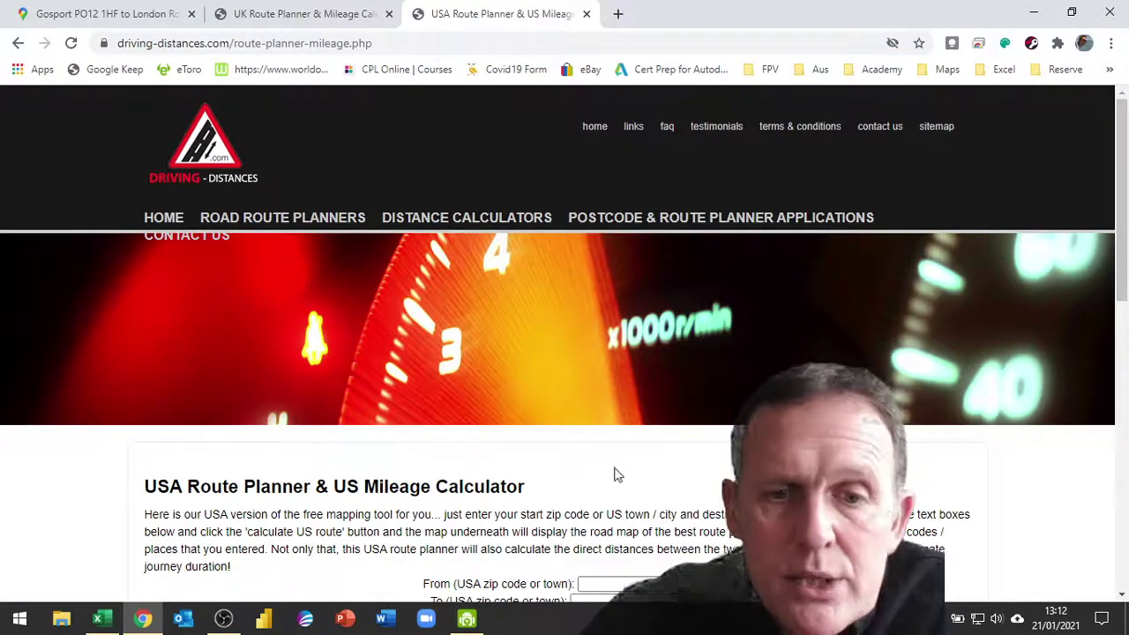
Calculate a US route with 90210 as both the From and To zip code
{"action": "scroll", "coordinate": [615, 474], "scroll_direction": "down", "scroll_amount": 2}
{"action": "left_click", "coordinate": [622, 418]}
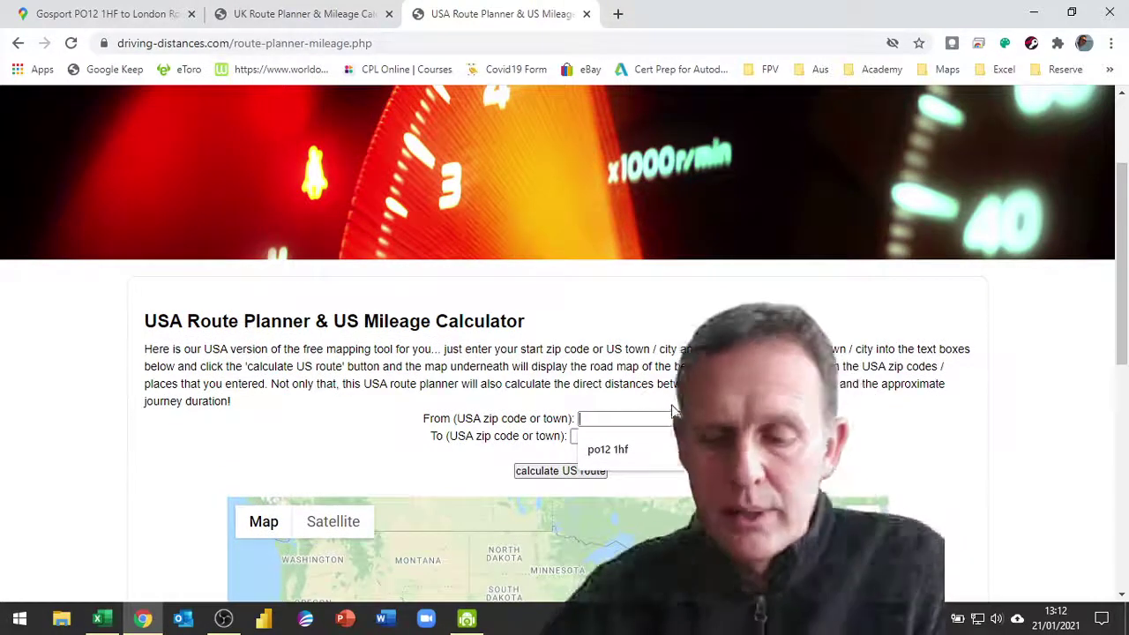
{"action": "type", "text": "90210"}
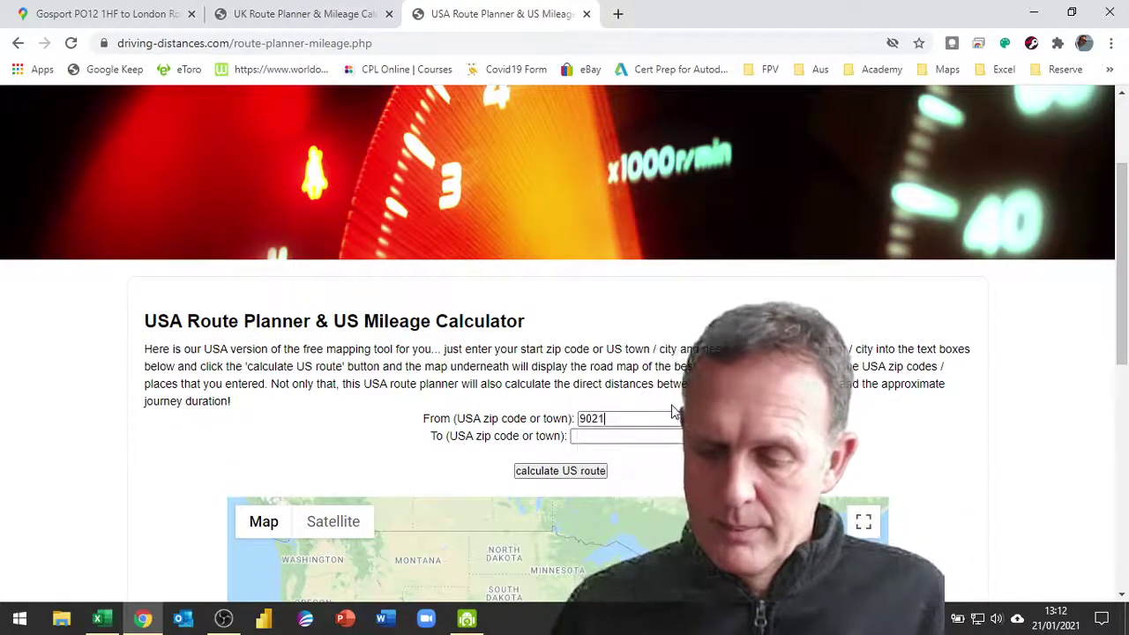
{"action": "left_click", "coordinate": [584, 437]}
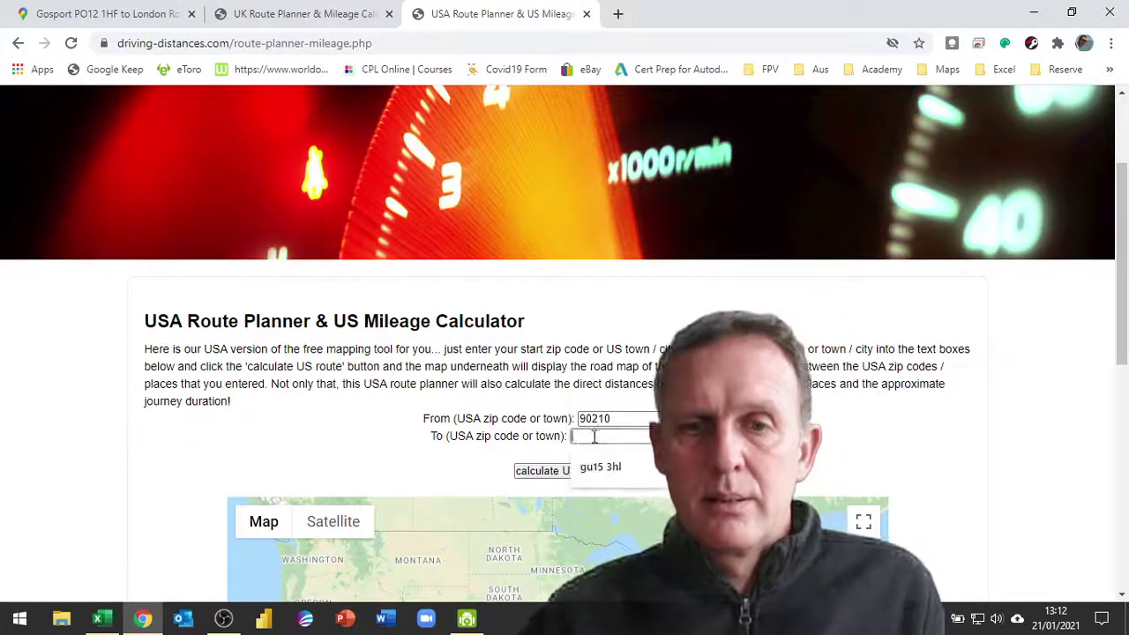
{"action": "type", "text": "90210"}
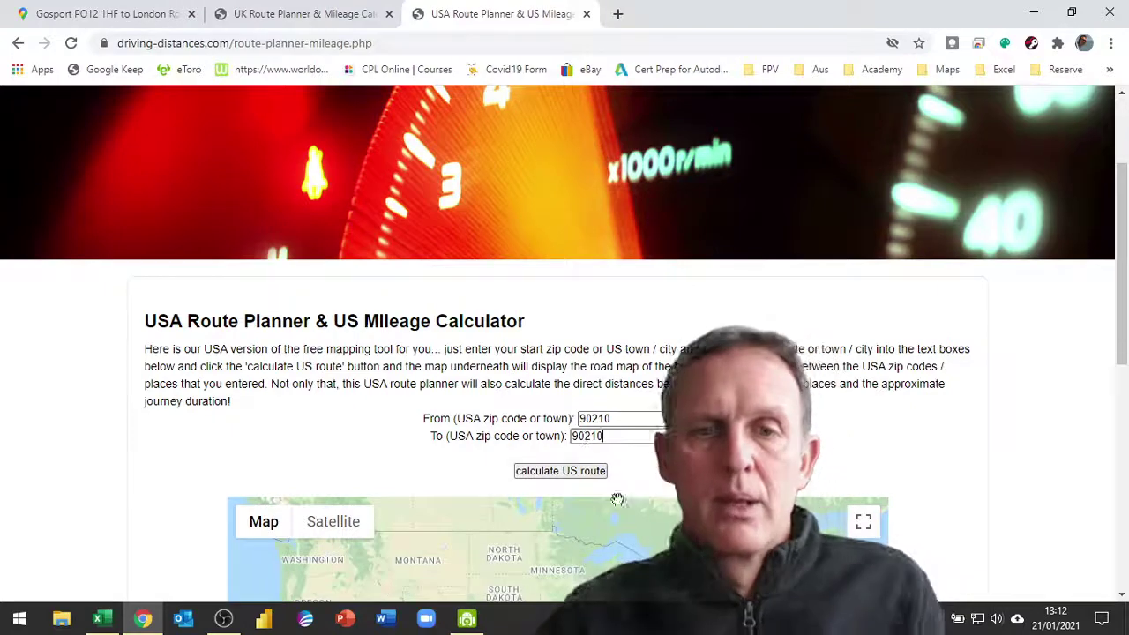
{"action": "left_click", "coordinate": [555, 471]}
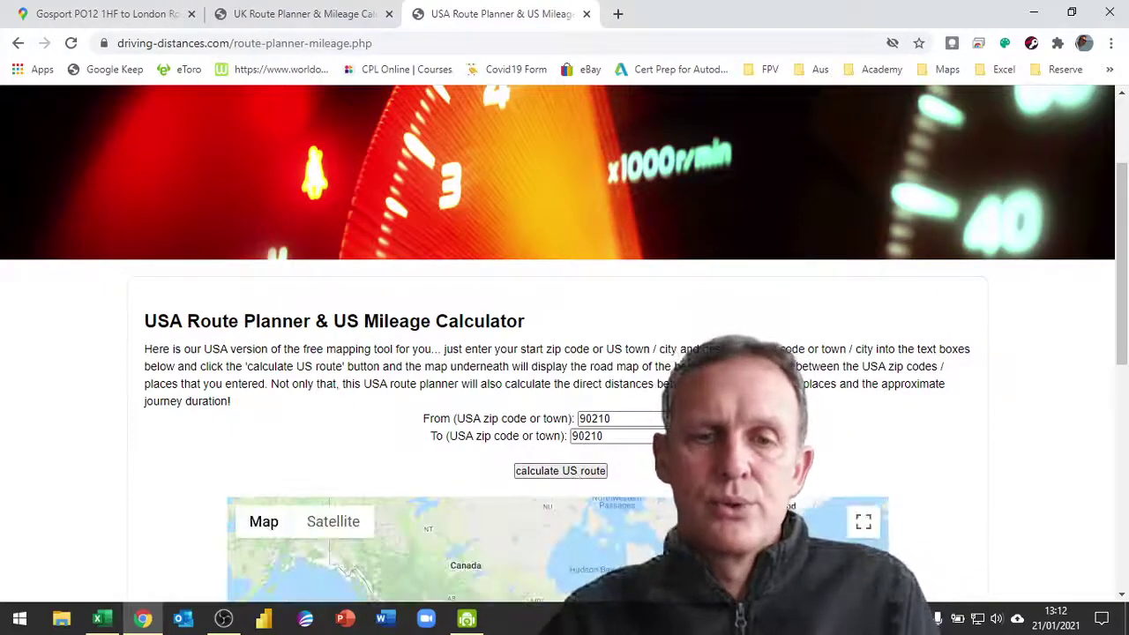
Recalculate the US route for the same zip codes and examine the map and the distance notes below it
{"action": "scroll", "coordinate": [557, 397], "scroll_direction": "down", "scroll_amount": 2}
{"action": "scroll", "coordinate": [557, 397], "scroll_direction": "down", "scroll_amount": 2}
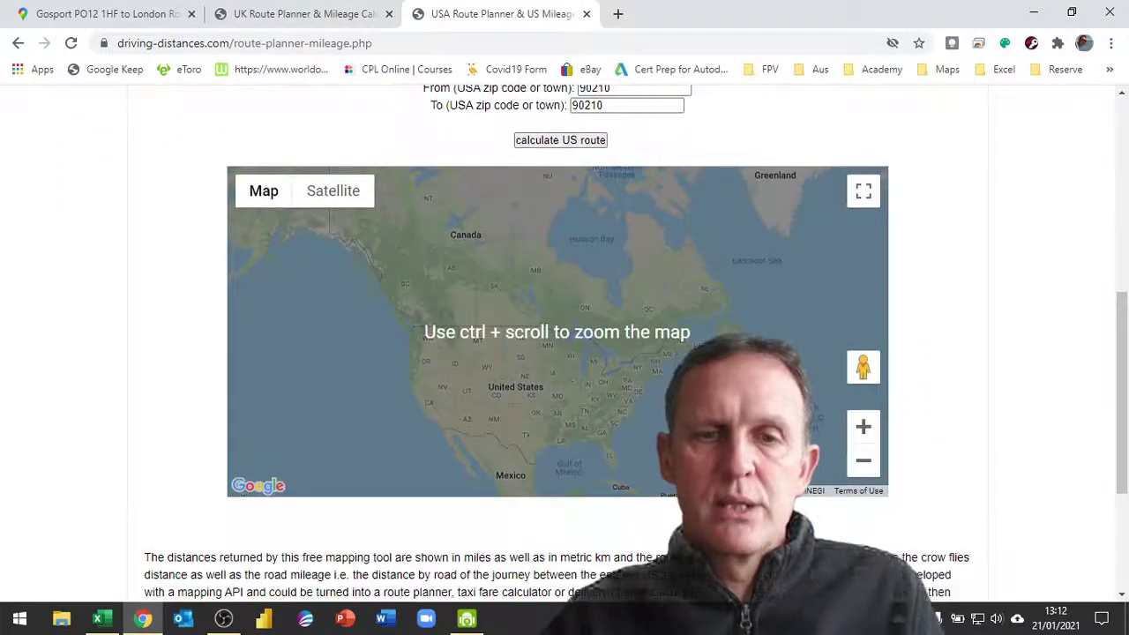
{"action": "scroll", "coordinate": [793, 122], "scroll_direction": "up", "scroll_amount": 2}
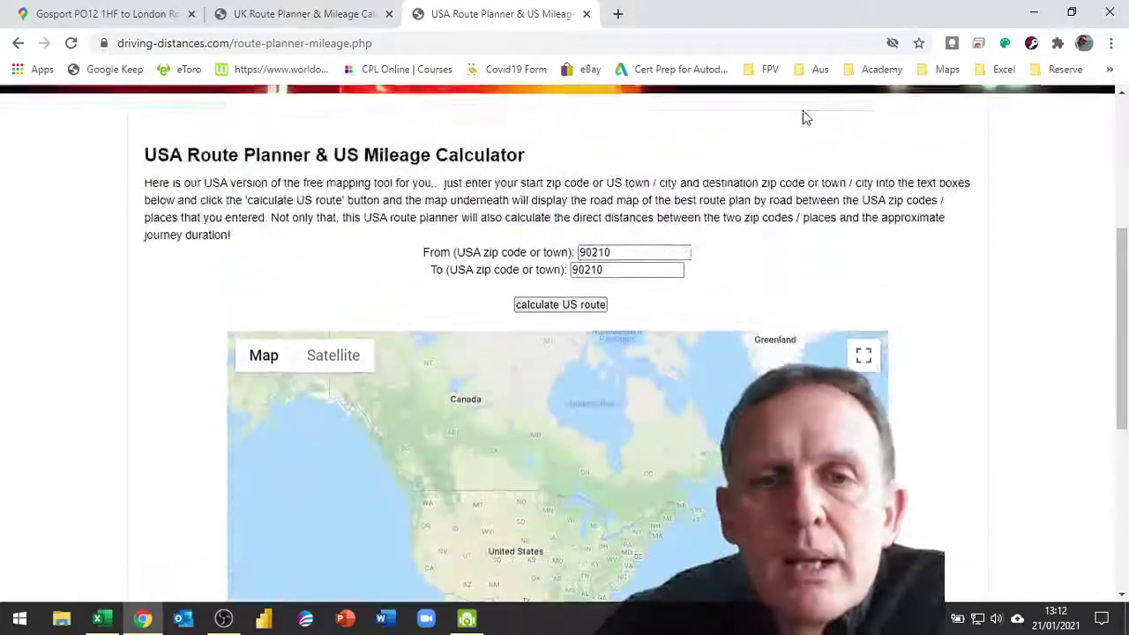
{"action": "left_click", "coordinate": [573, 307]}
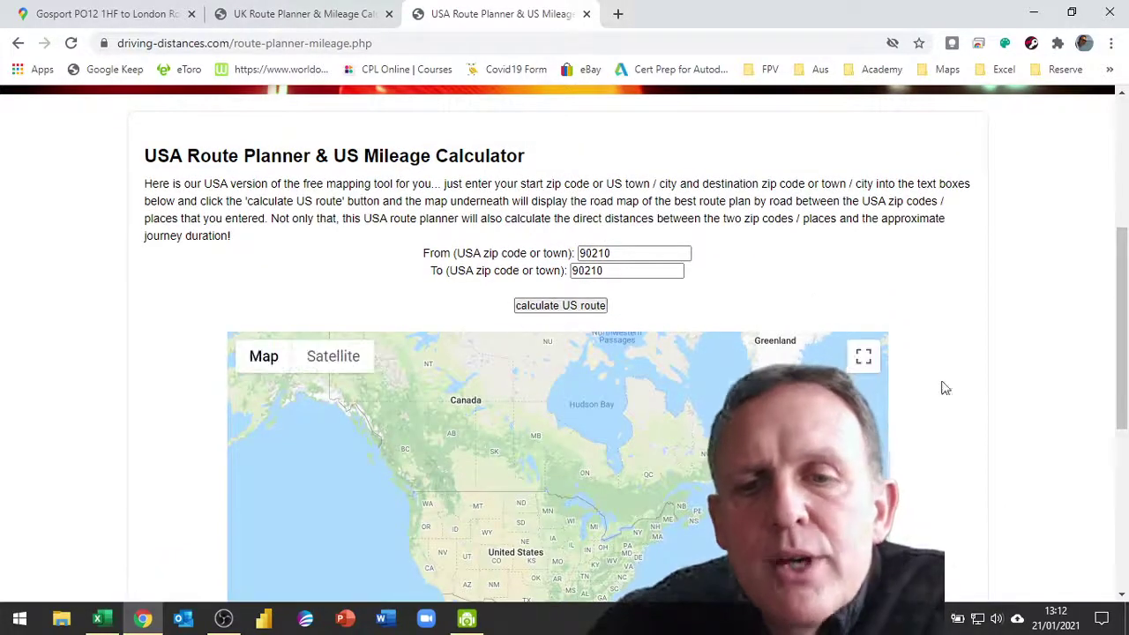
{"action": "scroll", "coordinate": [957, 446], "scroll_direction": "down", "scroll_amount": 4}
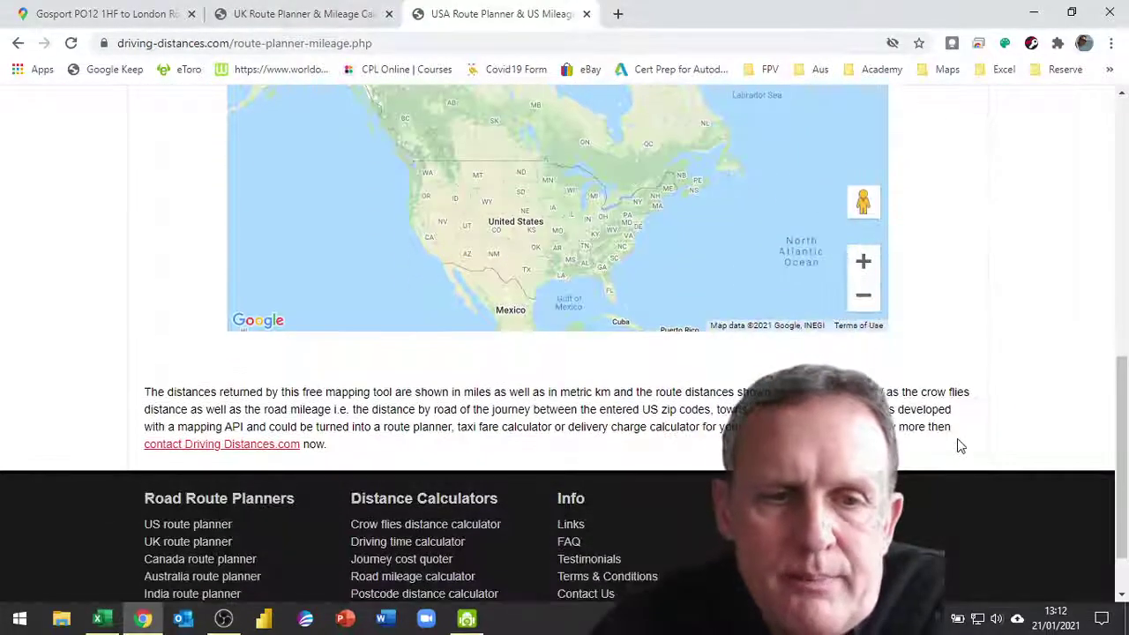
View the Driving Distances contact page, and return to a fresh USA Route Planner & US Mileage Calculator page
{"action": "left_click", "coordinate": [255, 447]}
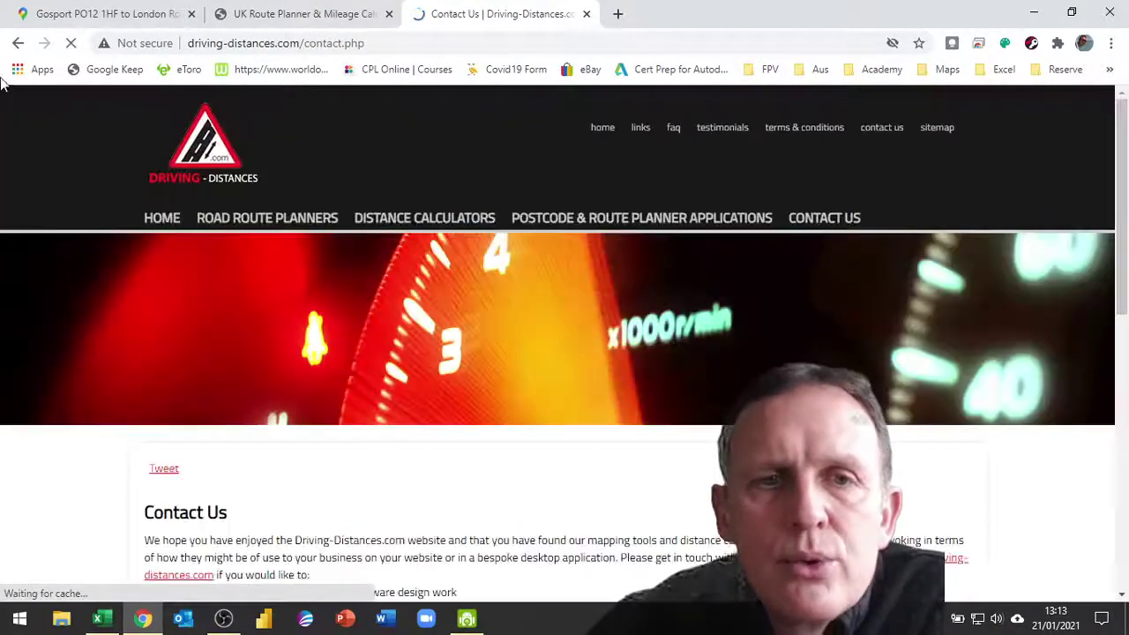
{"action": "left_click", "coordinate": [18, 42]}
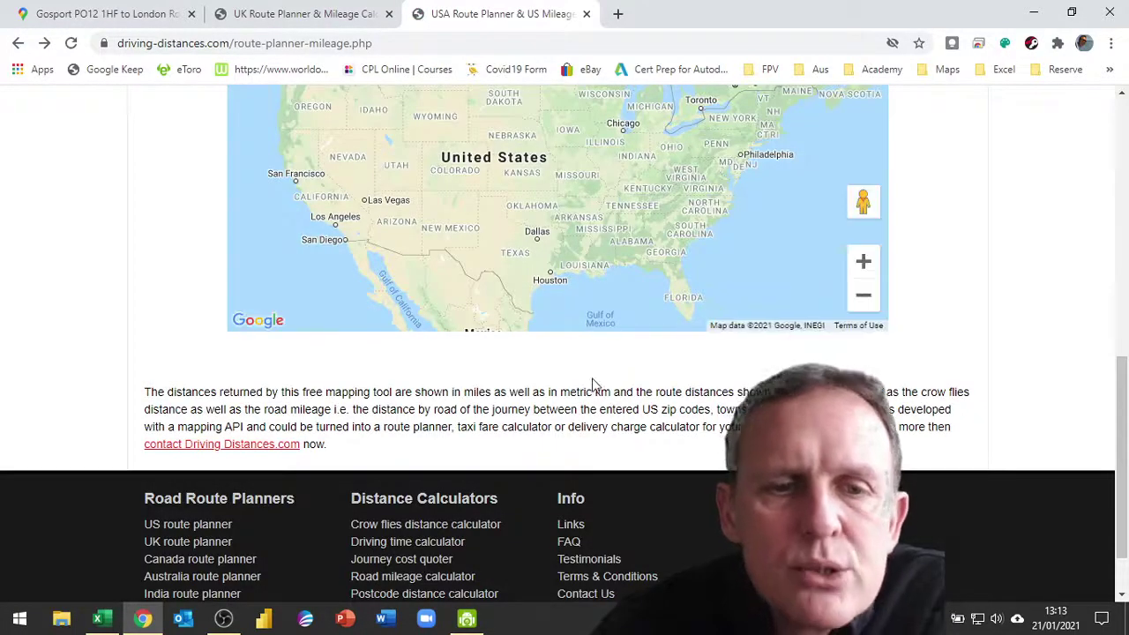
{"action": "left_click", "coordinate": [176, 526]}
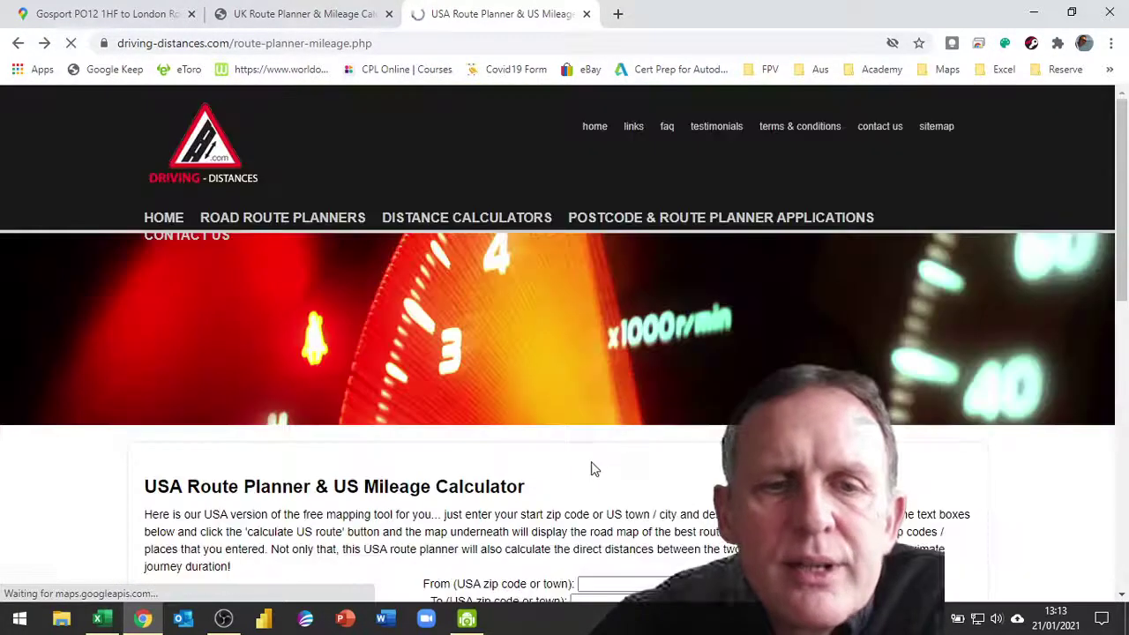
Examine the US route planner's zip code form and page URL, and minimize the browser window
{"action": "scroll", "coordinate": [732, 432], "scroll_direction": "down", "scroll_amount": 8}
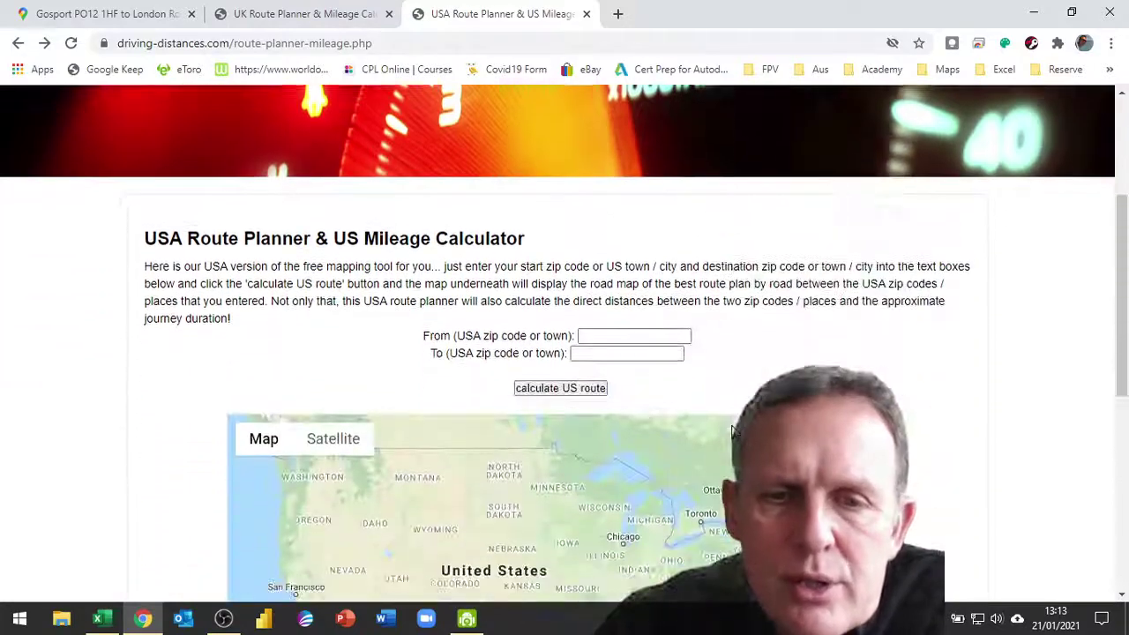
{"action": "scroll", "coordinate": [738, 422], "scroll_direction": "up", "scroll_amount": 5}
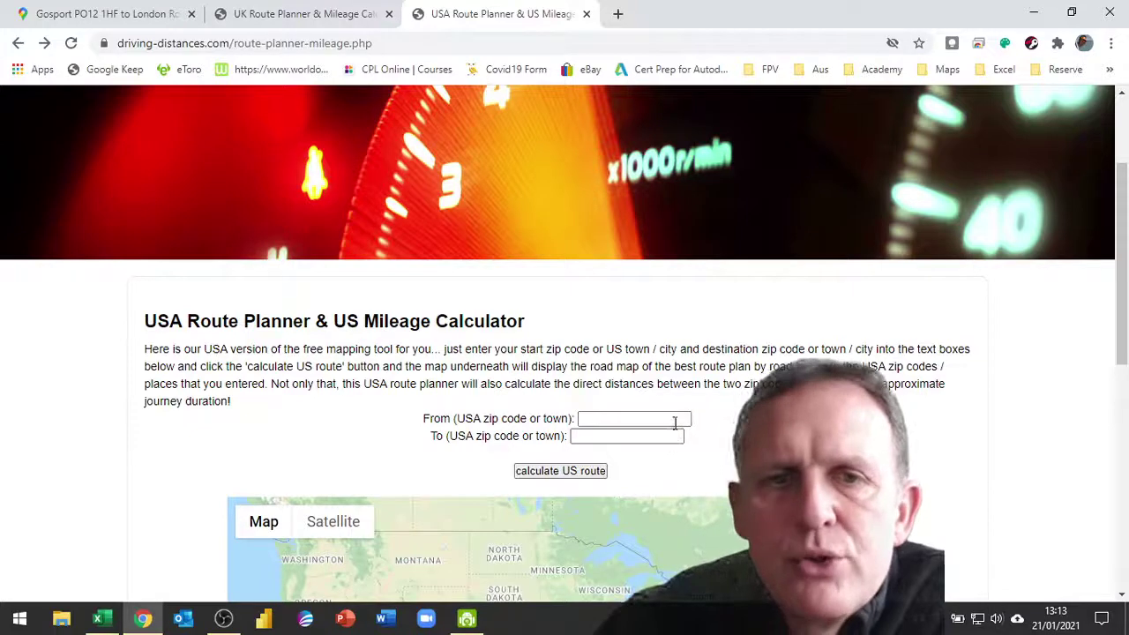
{"action": "scroll", "coordinate": [674, 423], "scroll_direction": "up", "scroll_amount": 2}
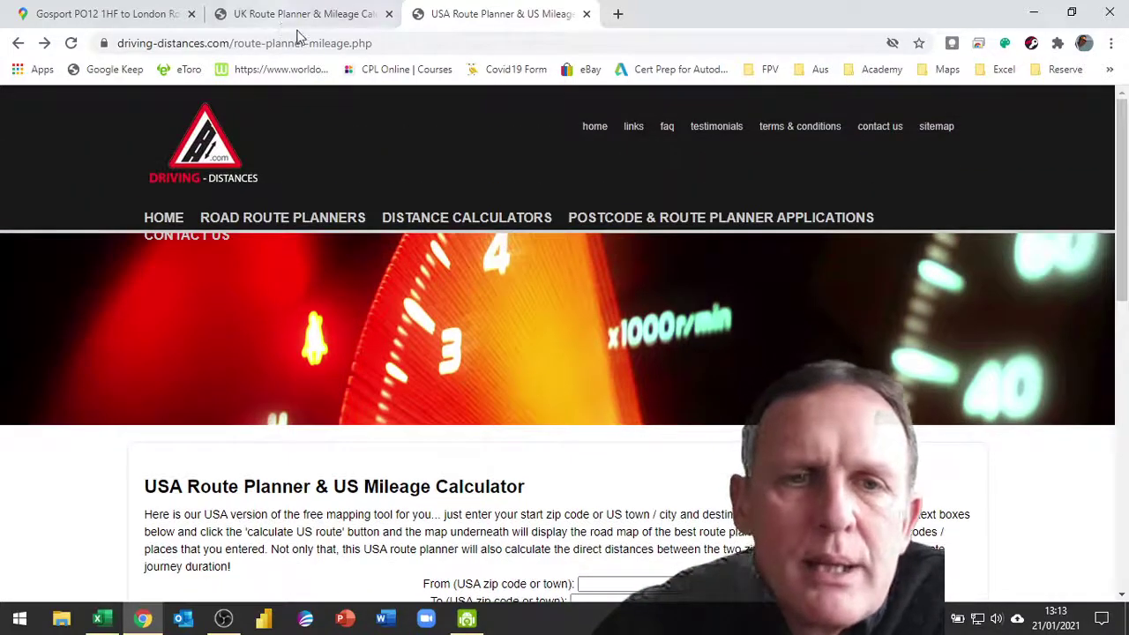
{"action": "left_click", "coordinate": [401, 43]}
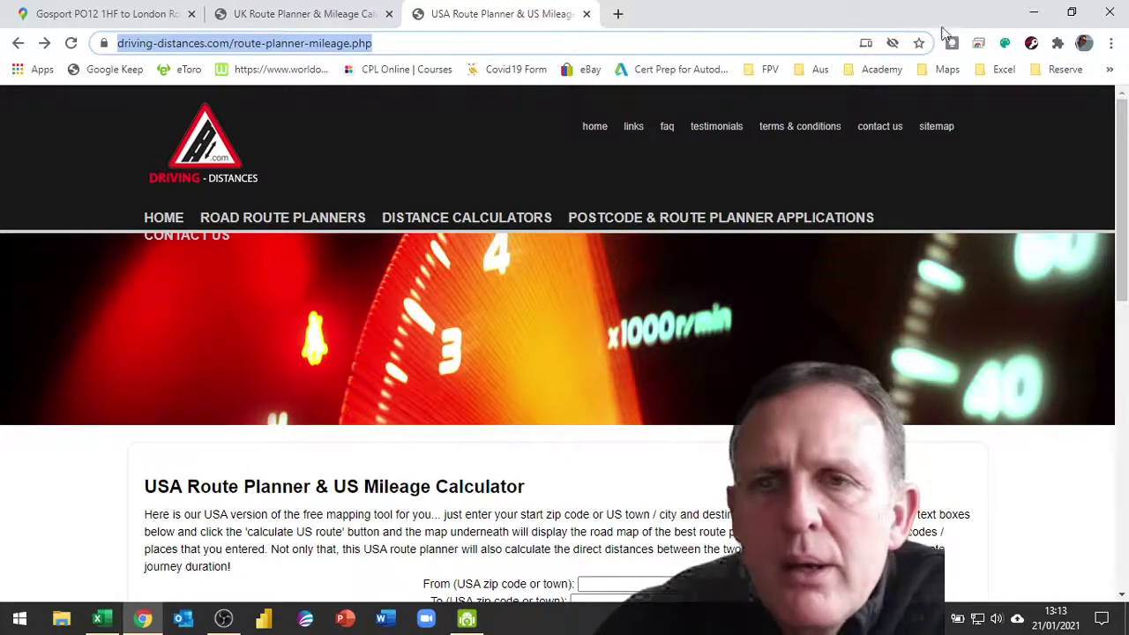
{"action": "left_click", "coordinate": [1032, 13]}
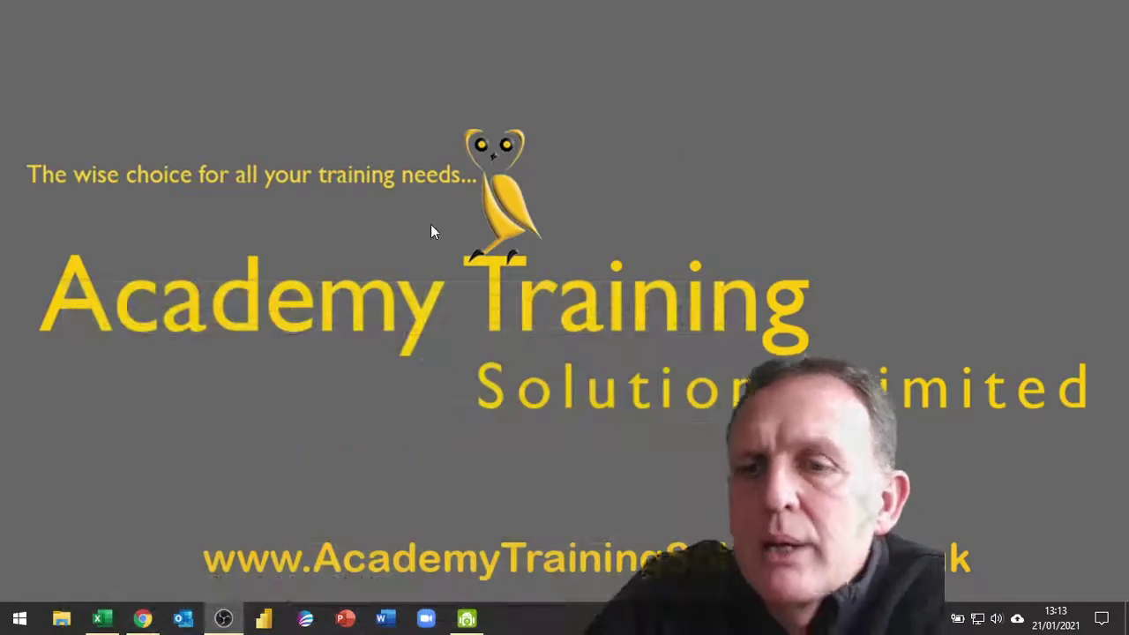